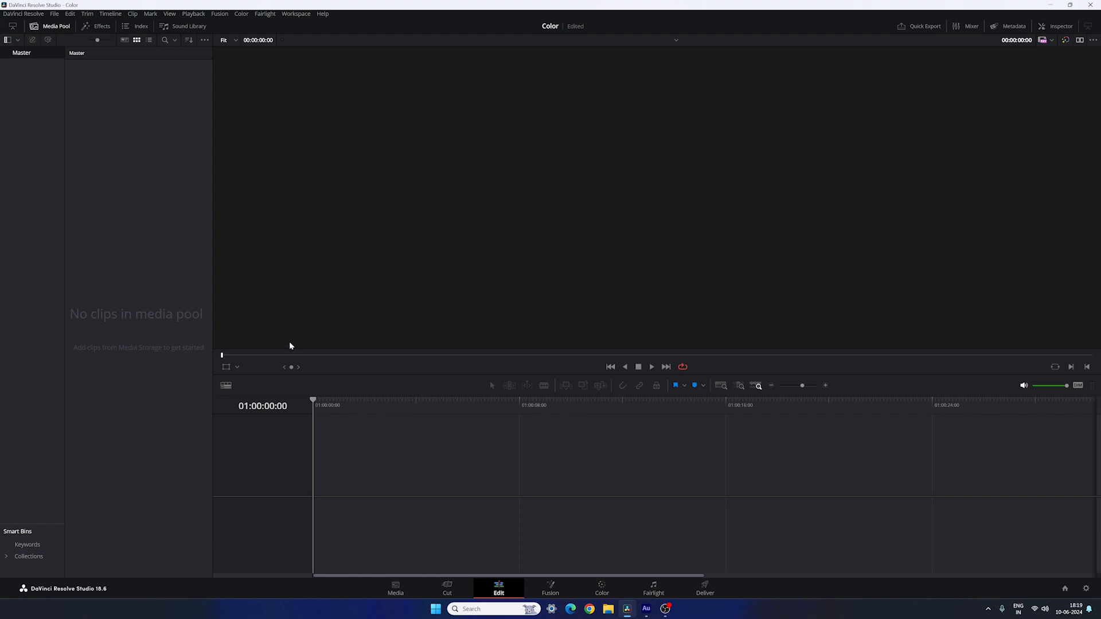
Step: Create a Fusion composition clip named Title 01 and place it at the start of a new timeline
right_click(119, 151)
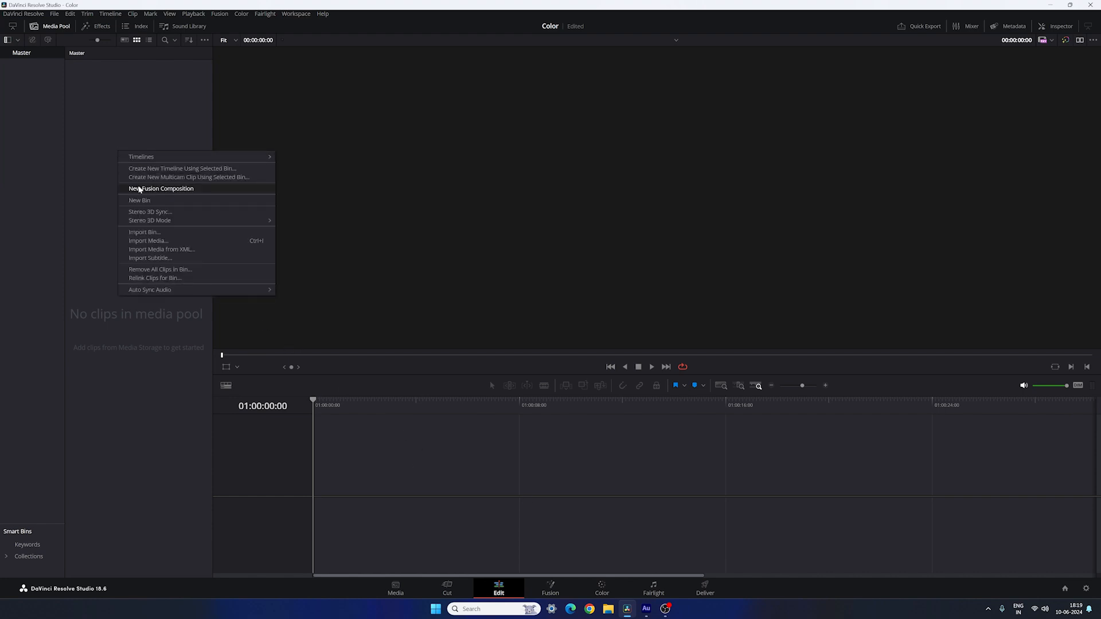
left_click(195, 189)
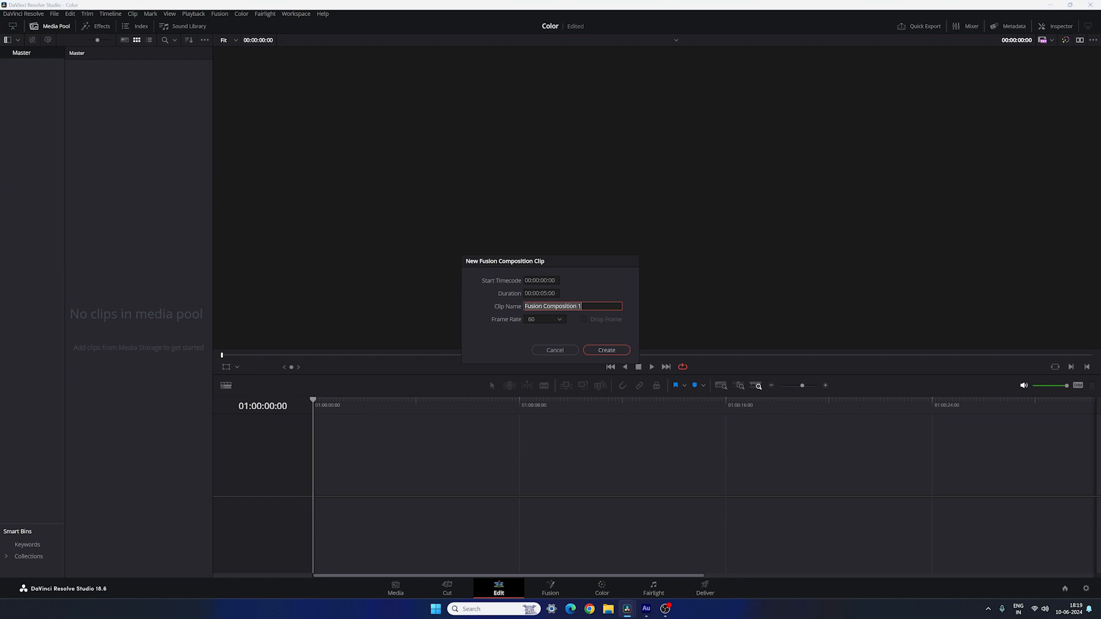
type("Tit")
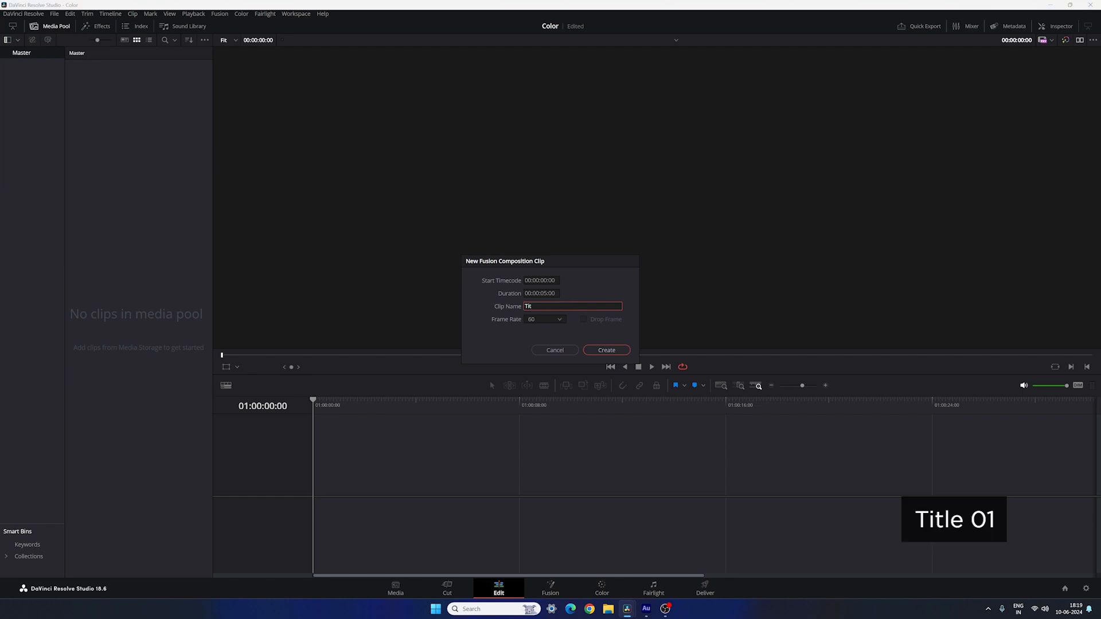
type("le 01")
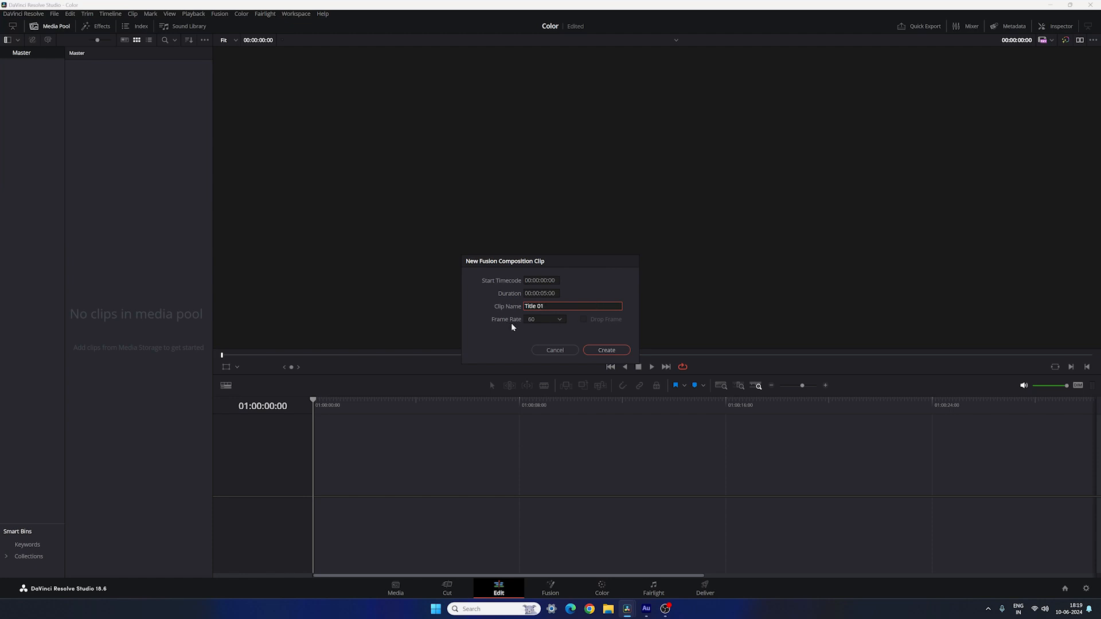
left_click(603, 350)
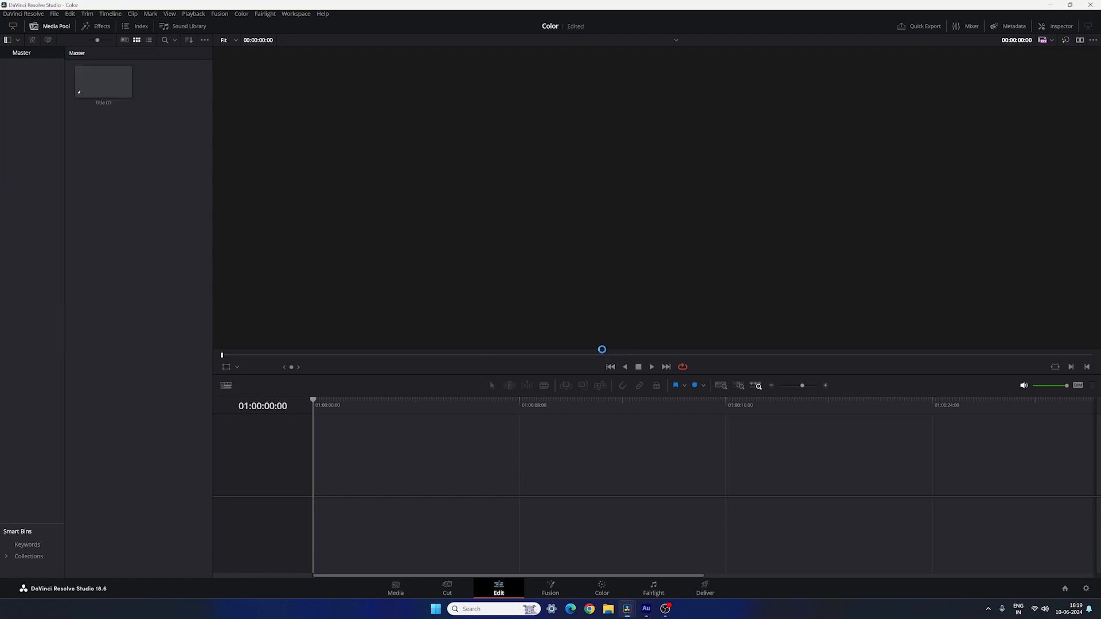
left_click_drag(98, 81, 321, 474)
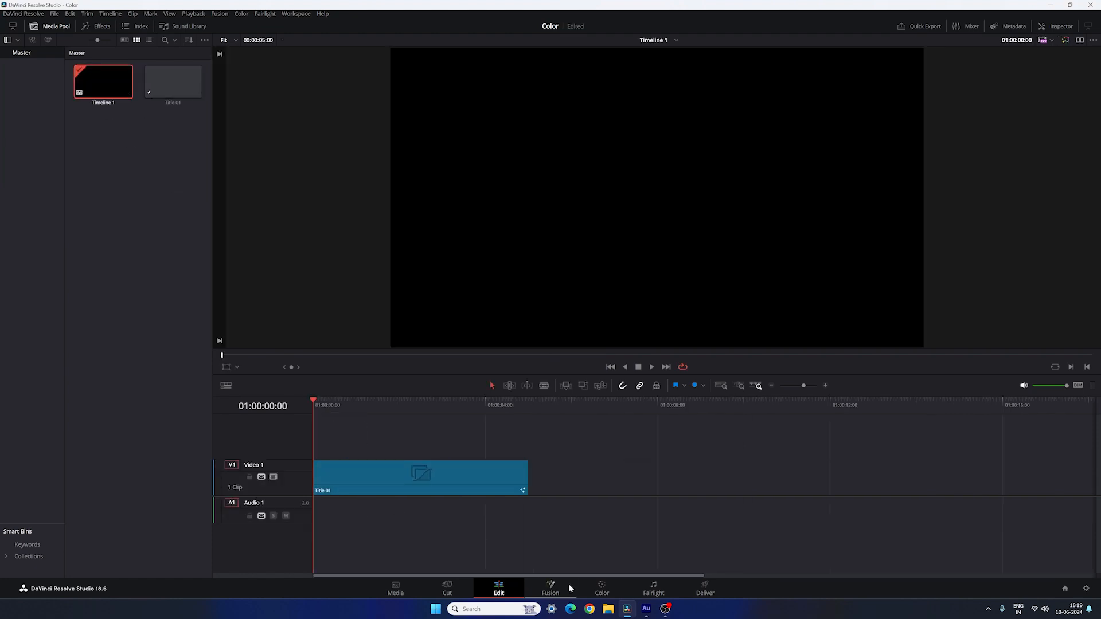
Step: Open the Title 01 clip in Fusion, then move MediaOut1 to the far side of the node graph and use a single viewer
left_click(550, 588)
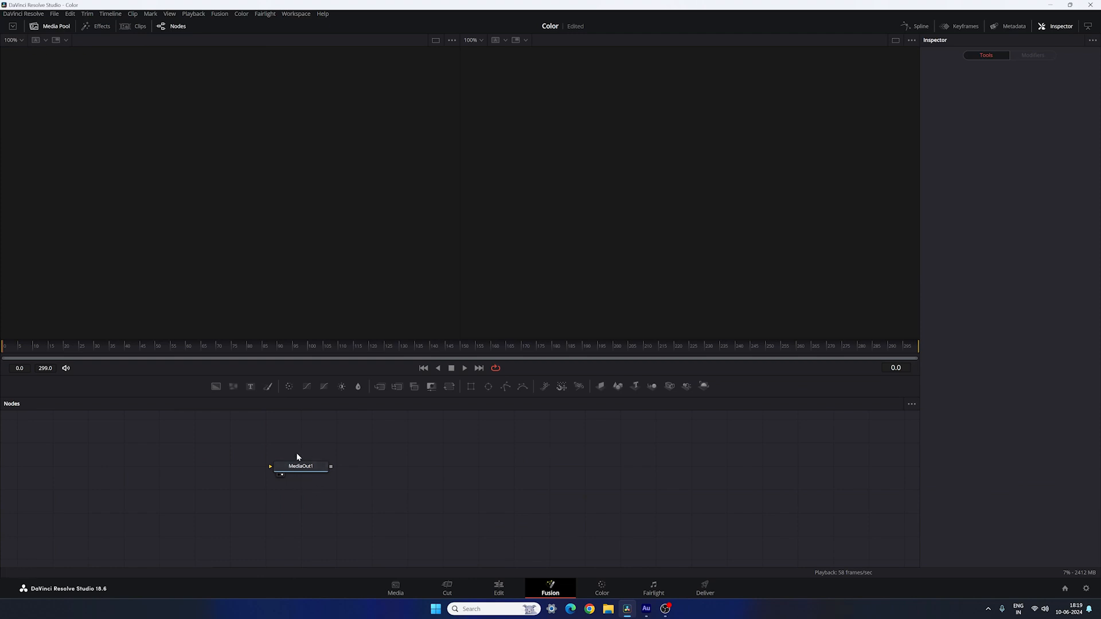
left_click_drag(298, 468, 831, 515)
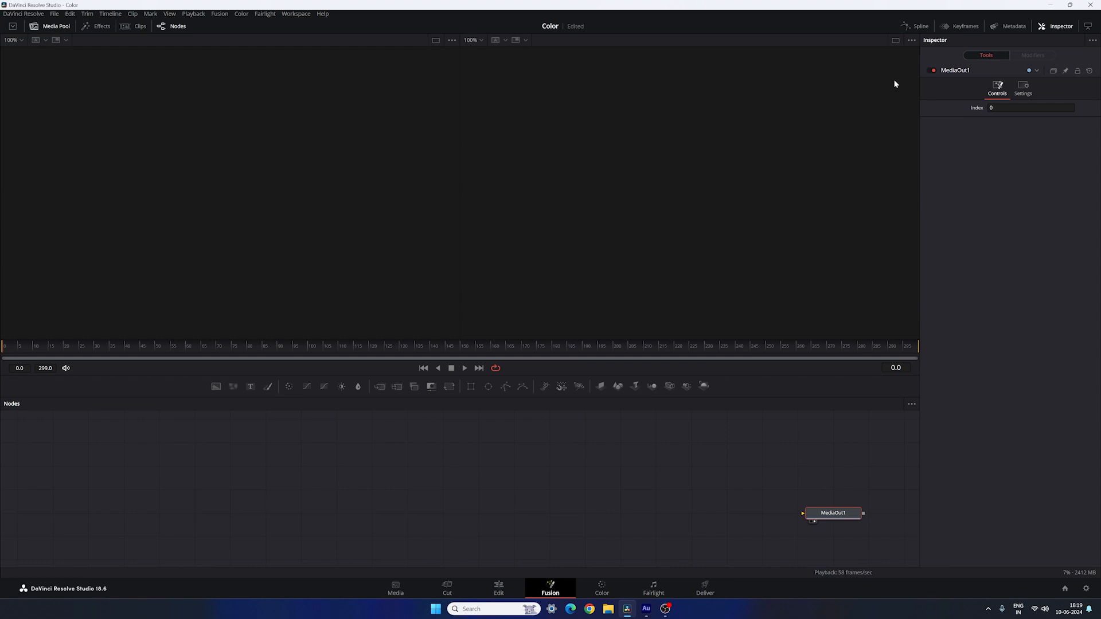
left_click(894, 41)
Step: Add a Background node in the empty area before MediaOut1 and show it in the viewer
left_click_drag(215, 386, 373, 492)
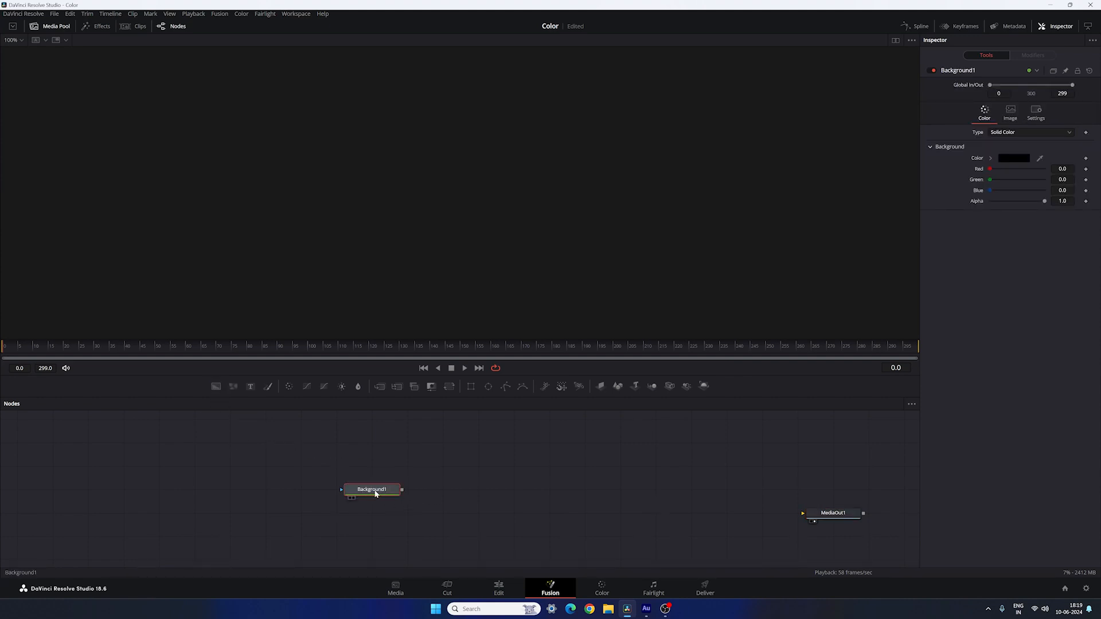
key("1")
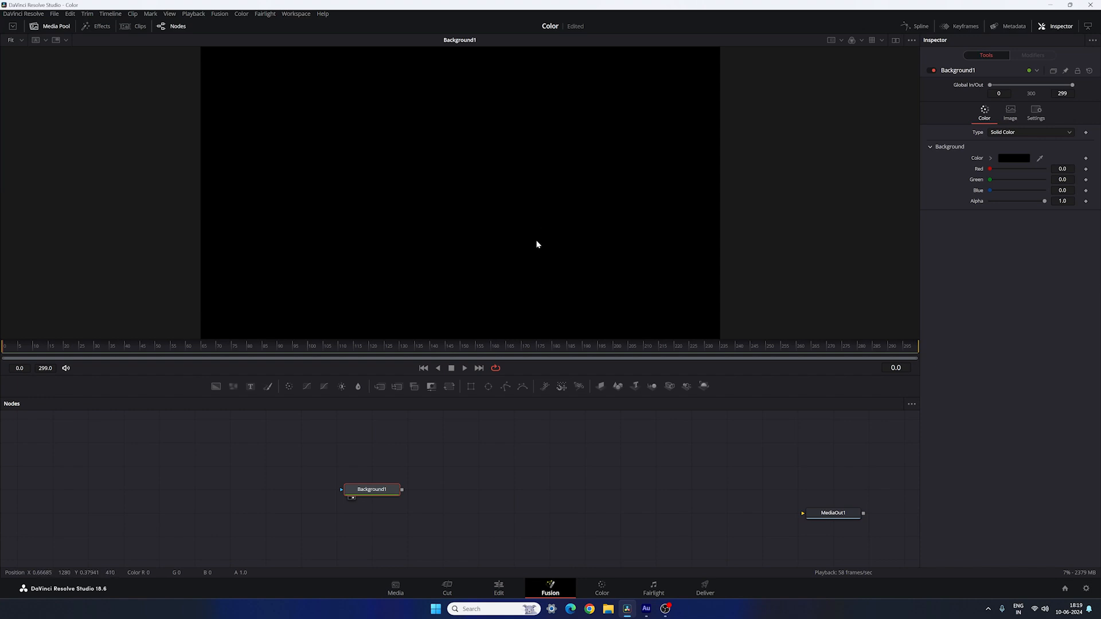
key("F2")
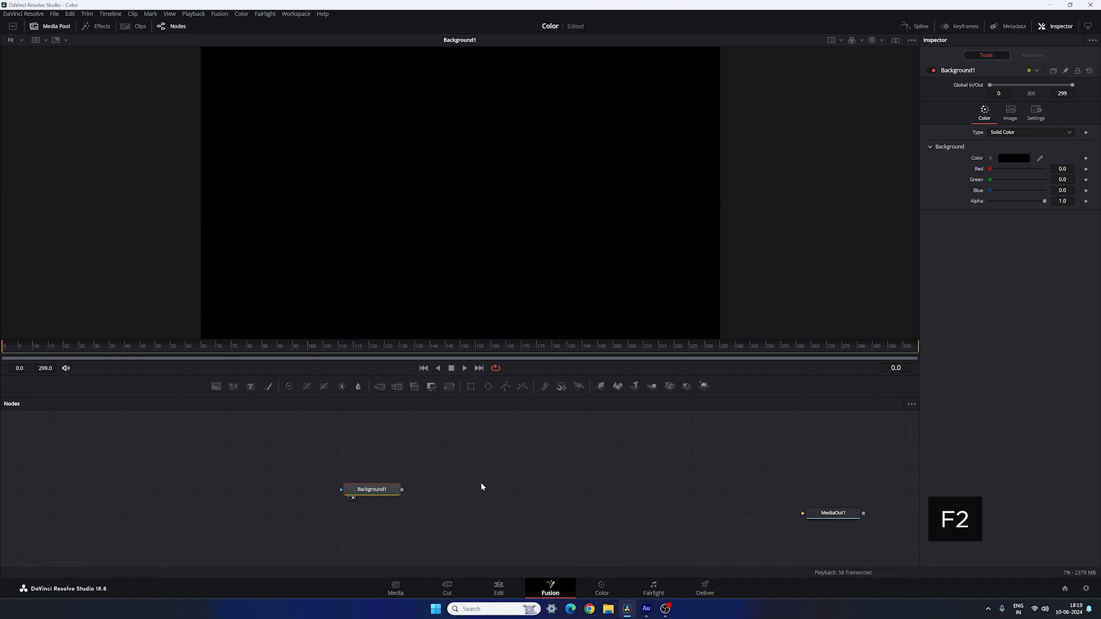
key("F2")
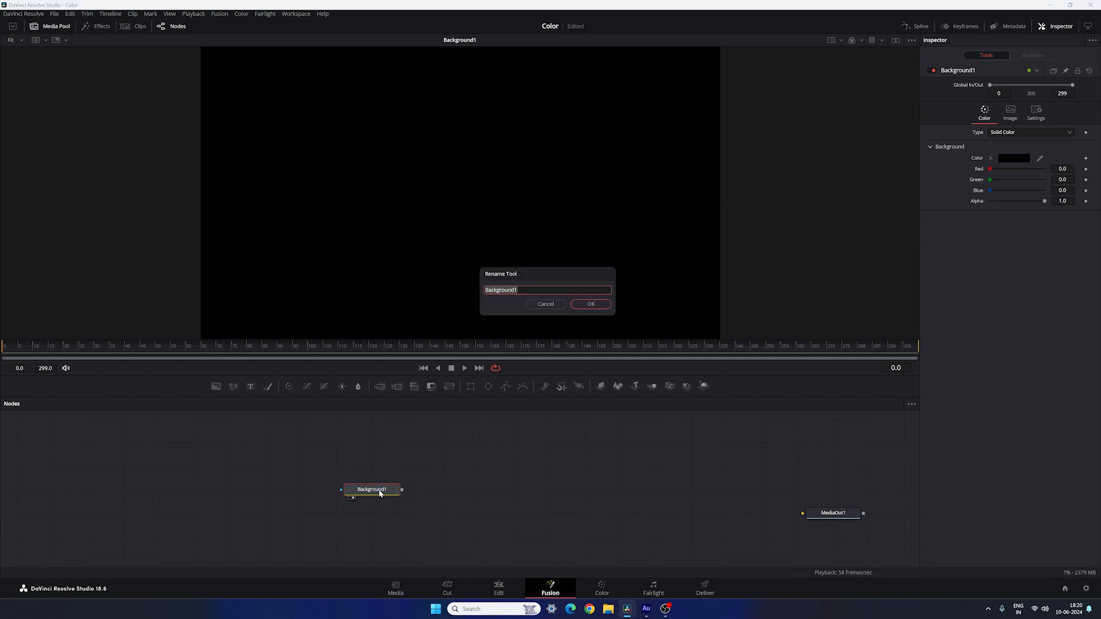
left_click(545, 304)
Step: Rename the Background node to Color
right_click(380, 492)
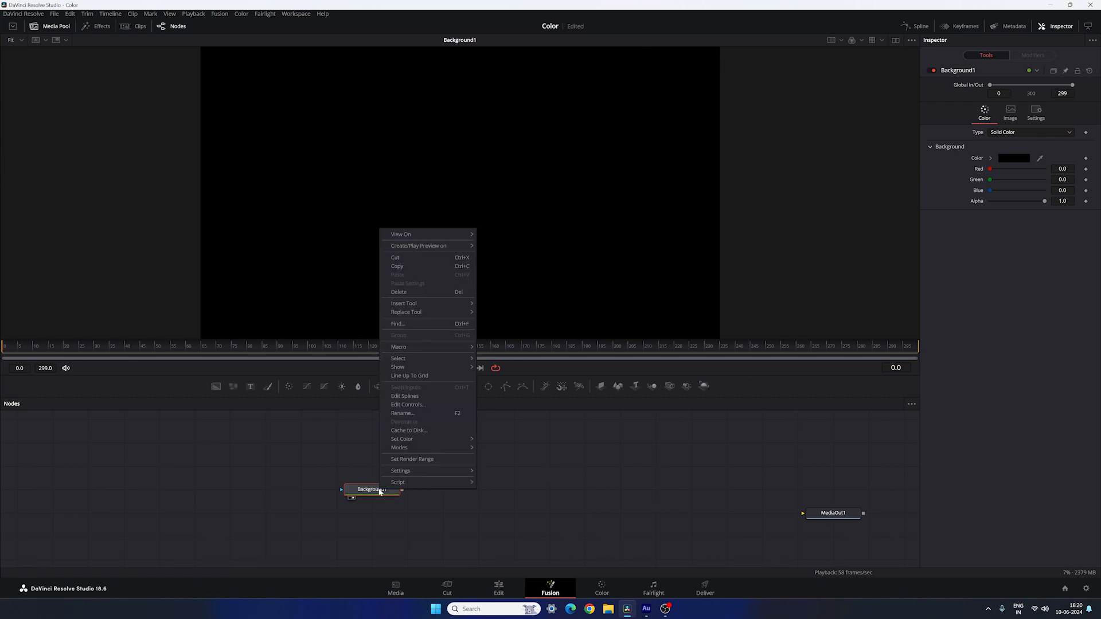
left_click(414, 413)
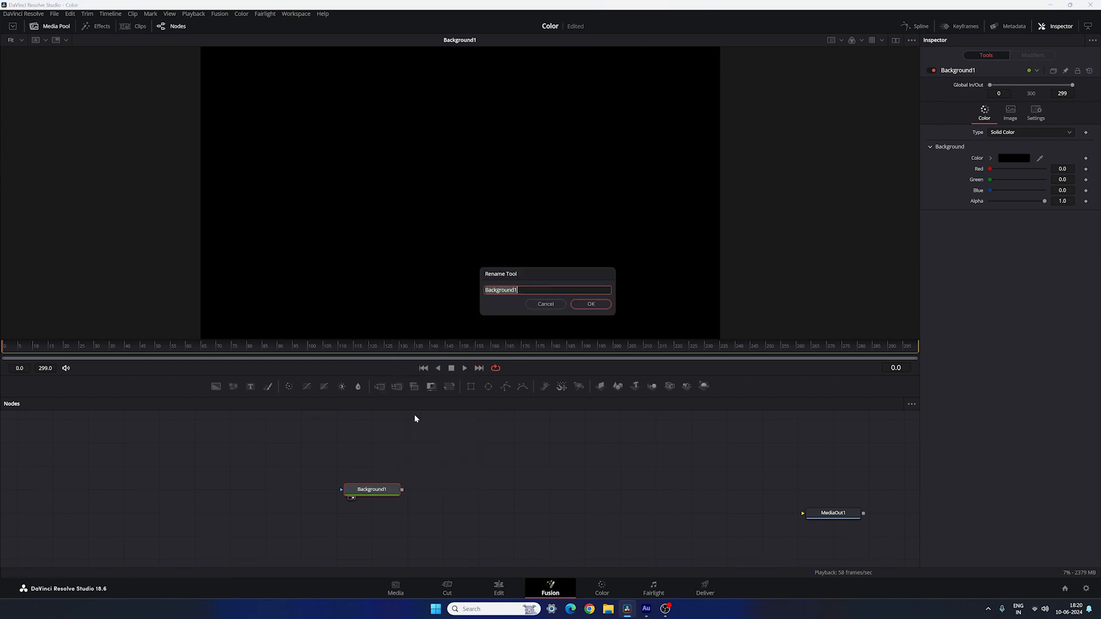
type("Color")
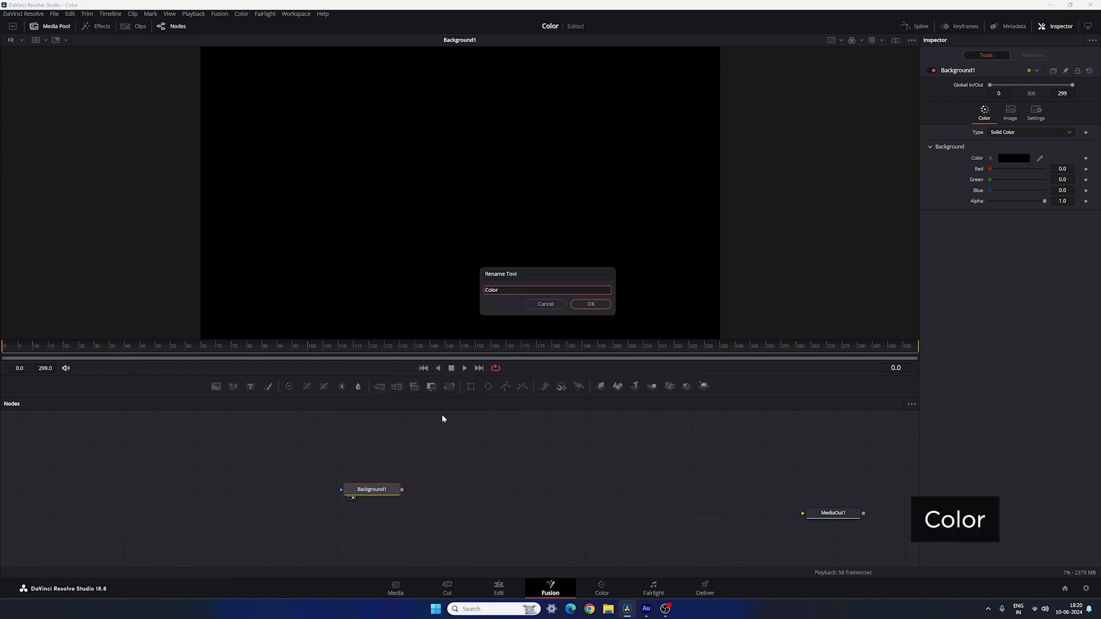
left_click(583, 308)
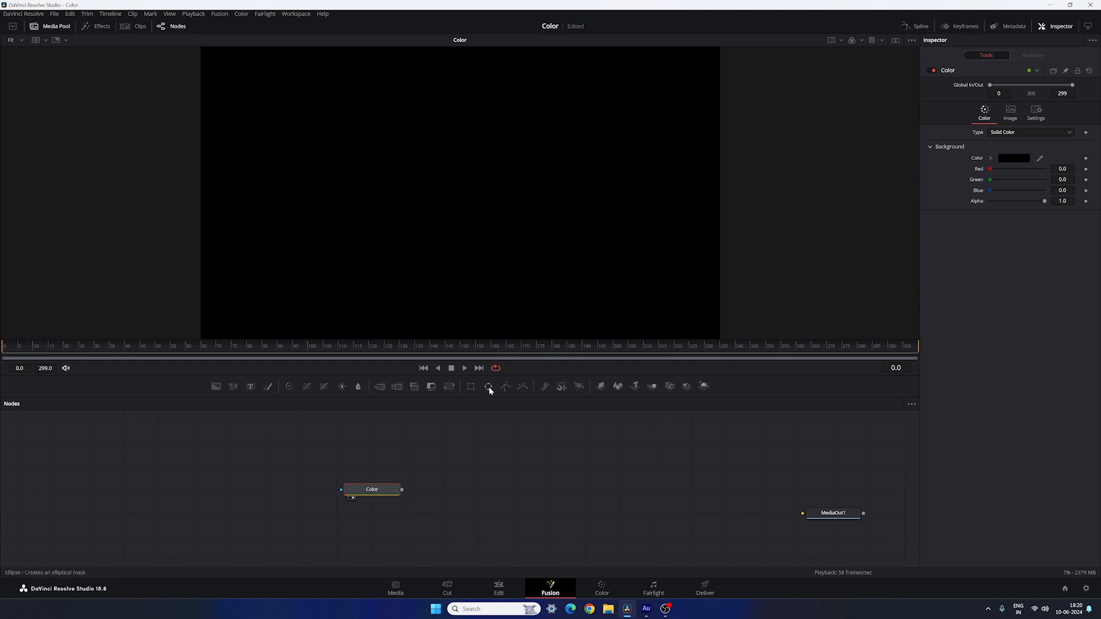
Step: Attach an Ellipse mask to the Color node and shrink its circle to about 0.38 in width and height
left_click_drag(489, 388, 374, 513)
scroll(396, 519, "up", 2)
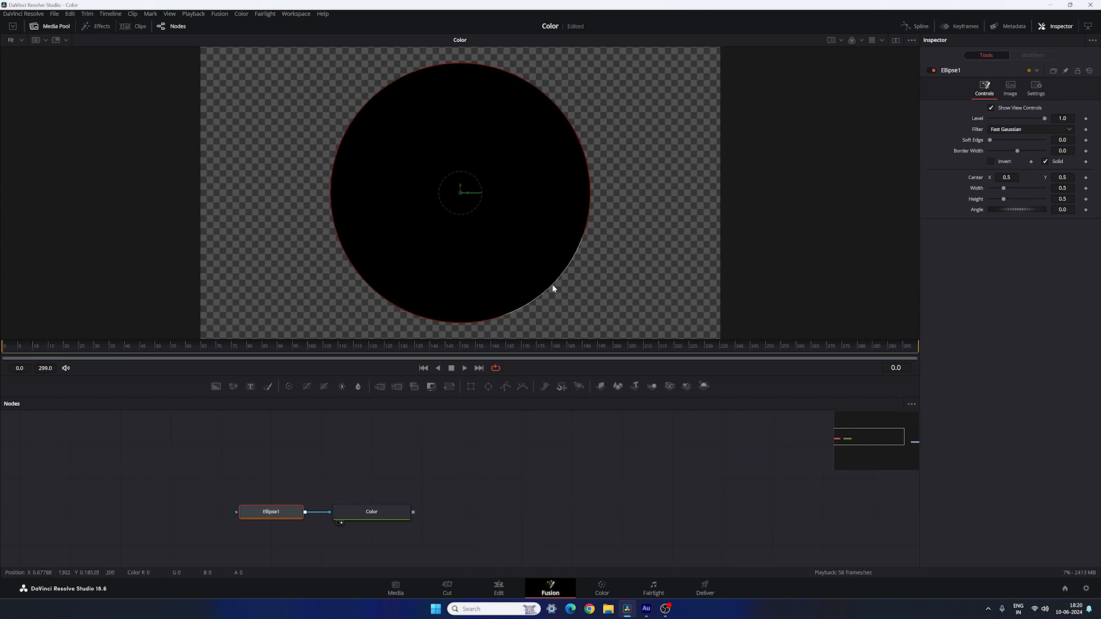
left_click_drag(554, 288, 530, 259)
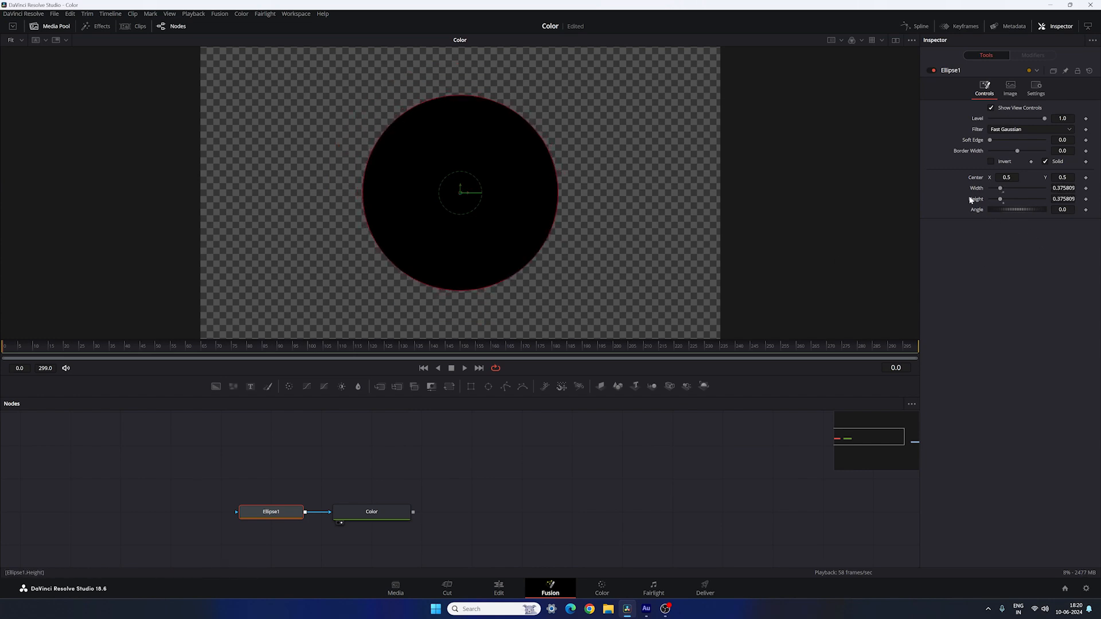
Step: Set the ellipse mask's width and height to 0.35 each
left_click(1067, 188)
type("0.")
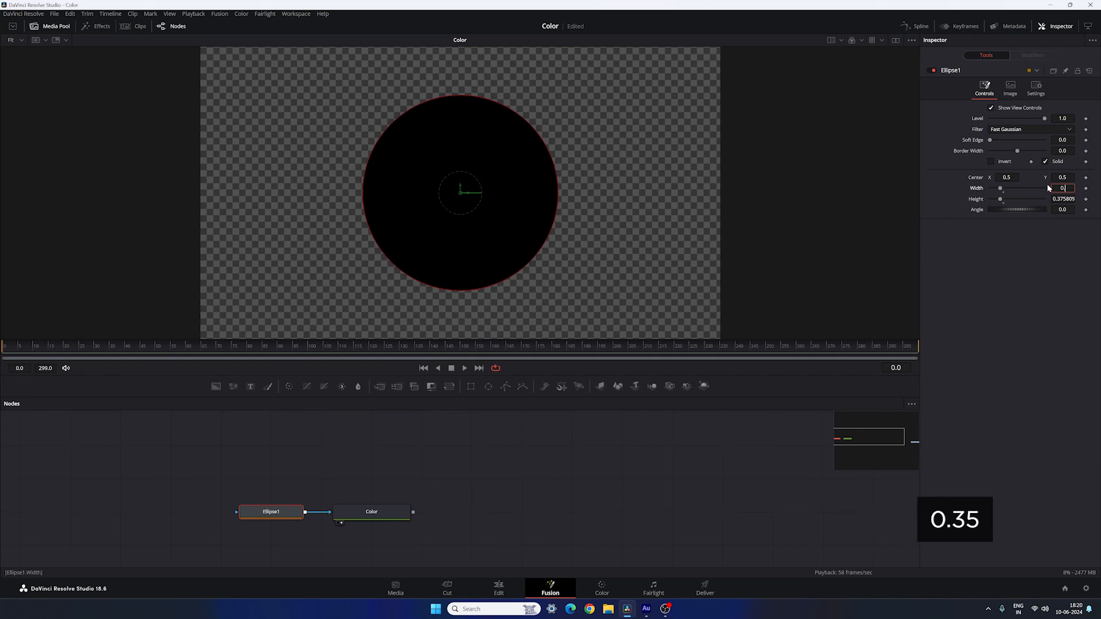
type("35")
key("Tab")
type("0.35")
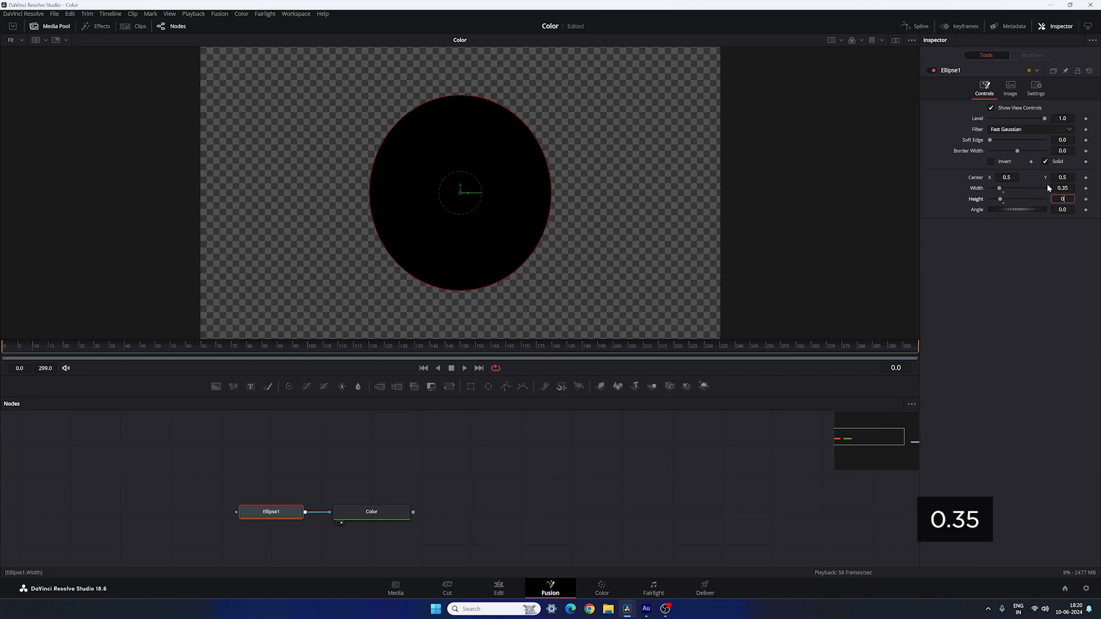
key("Tab")
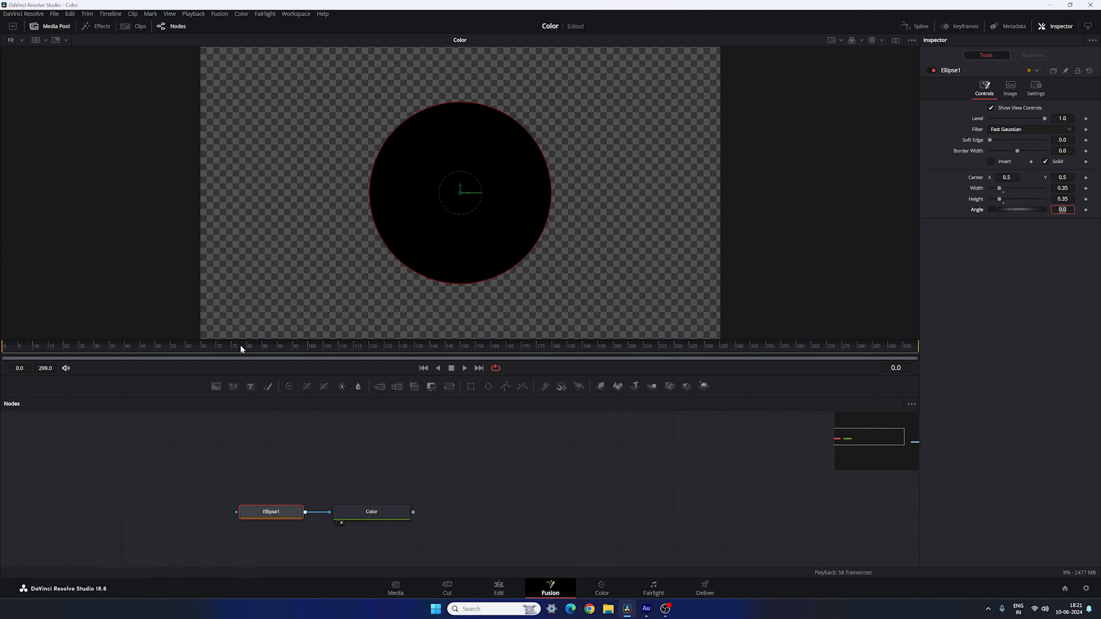
Step: Animate the ellipse's Width and Height, placing keyframes for both at frame 60
left_click(188, 348)
right_click(974, 189)
left_click(997, 195)
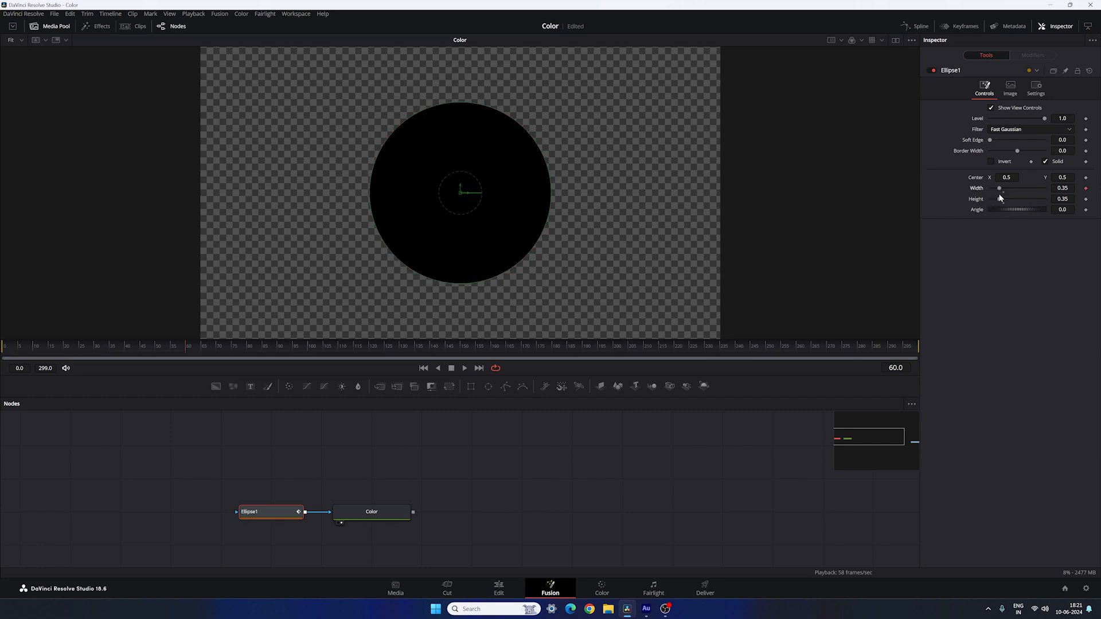
right_click(975, 201)
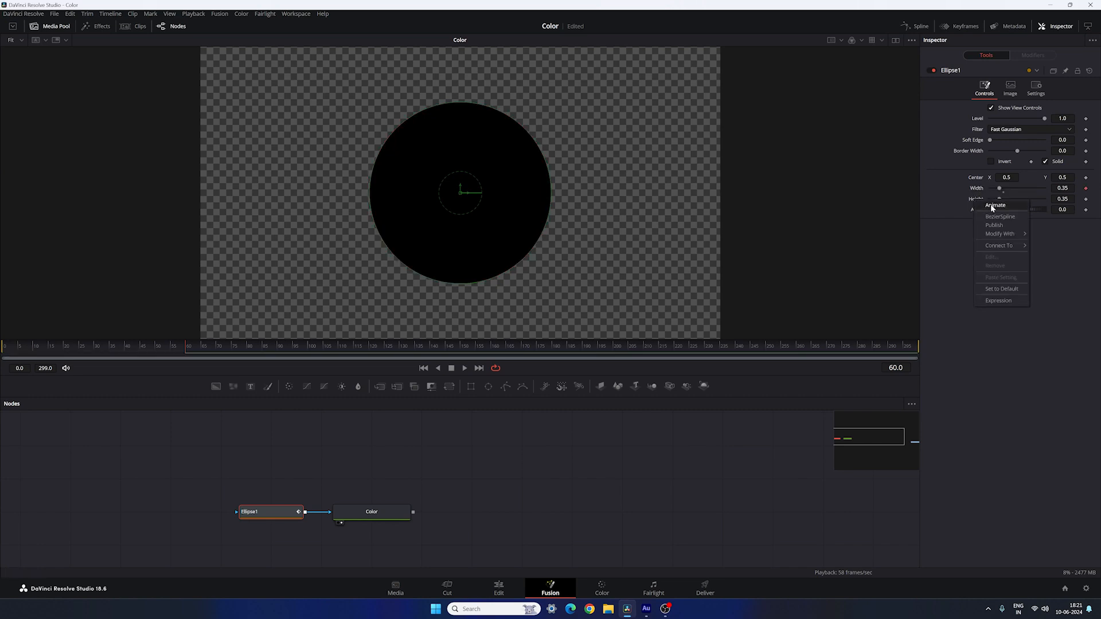
left_click(989, 207)
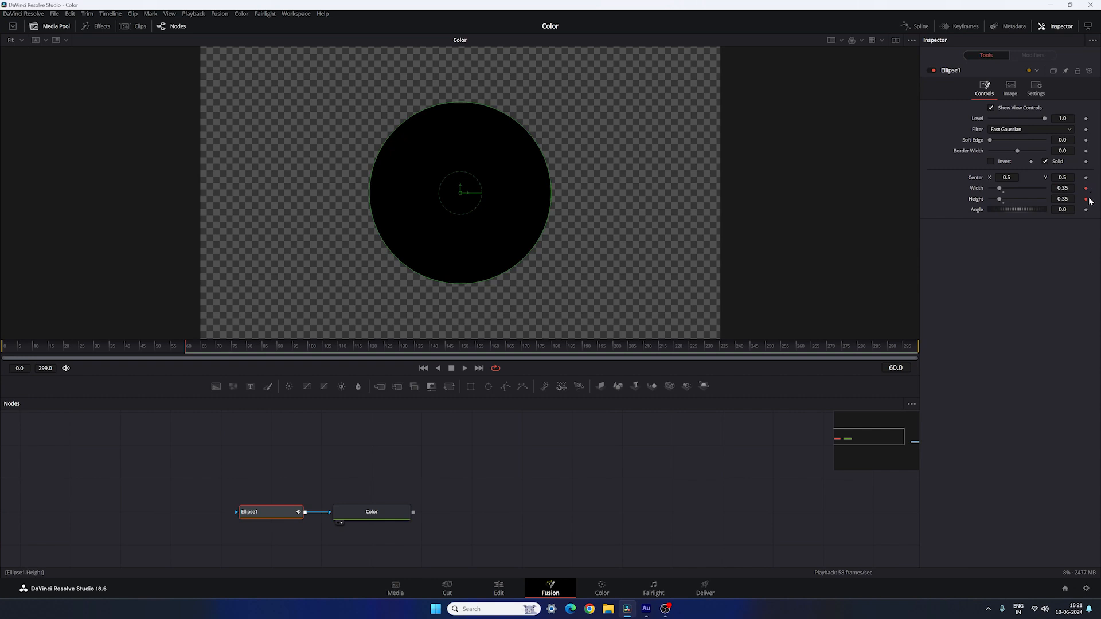
Step: Keyframe the ellipse's Width and Height at 0 on frame 0, and scrub to frame 75 to check the growth
left_click_drag(187, 348, 12, 363)
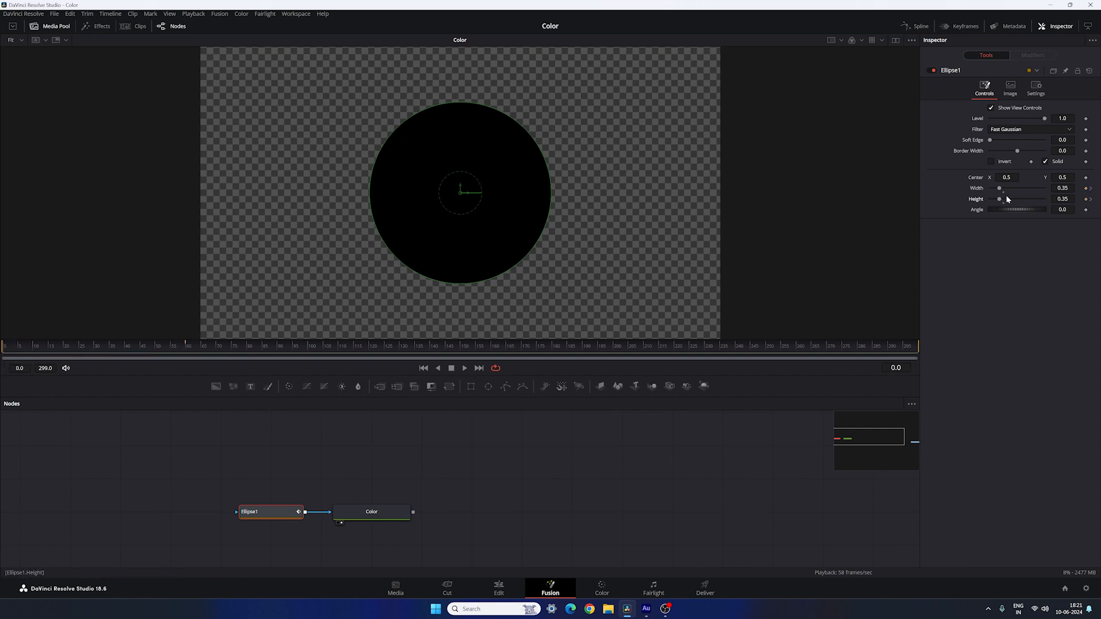
left_click_drag(999, 189, 970, 200)
left_click_drag(9, 348, 234, 357)
Step: Open the expanded Spline editor and show the ellipse's Width curve fitted to the view
key("F4")
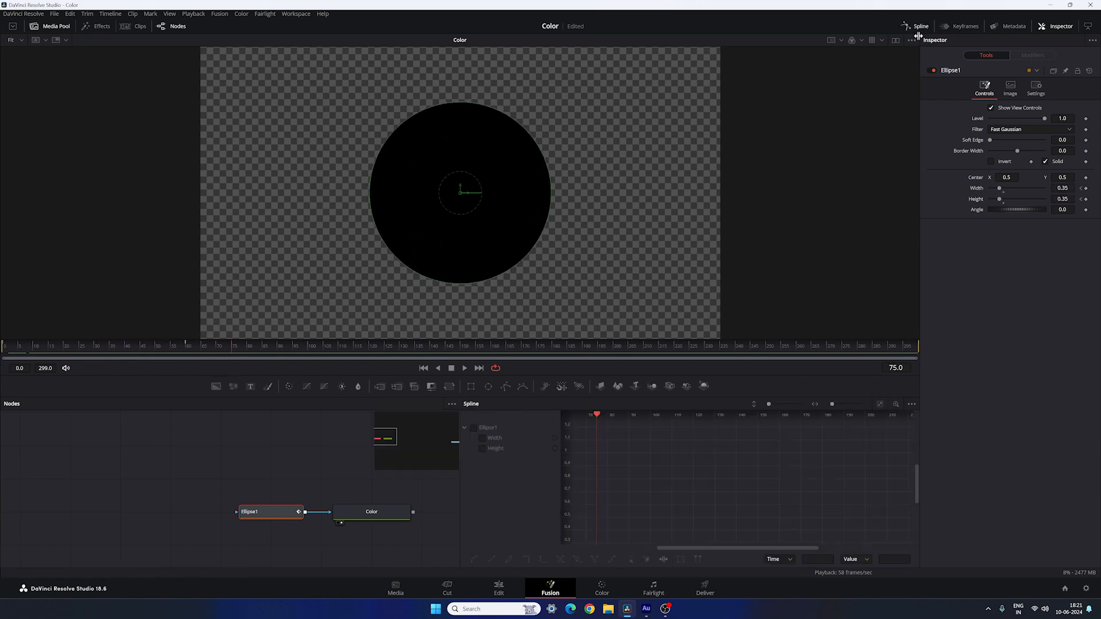
key("F4")
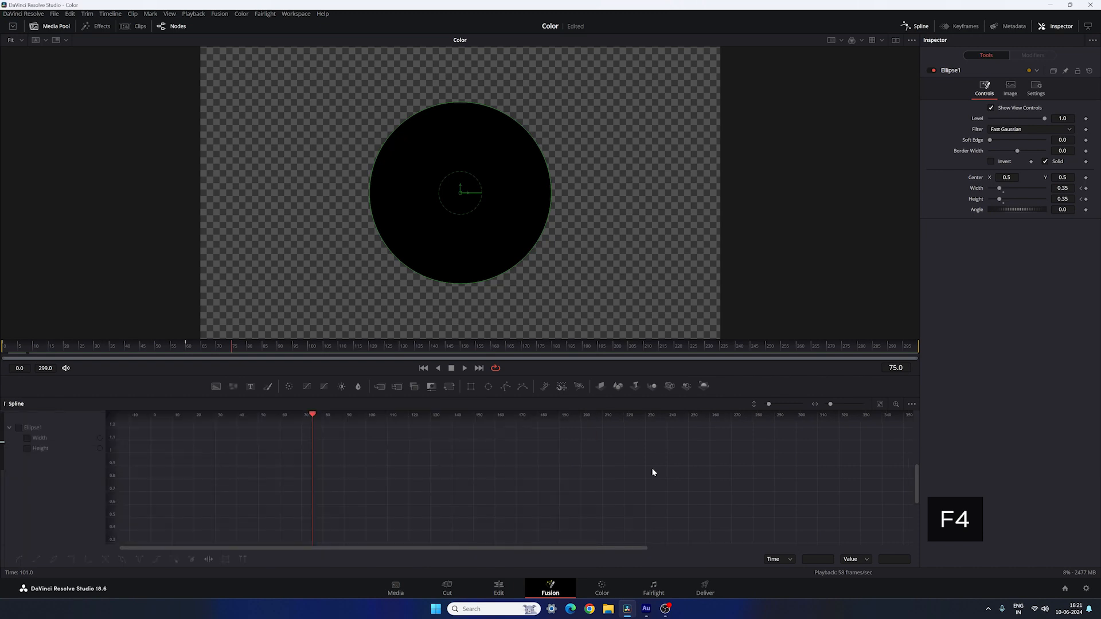
left_click(27, 438)
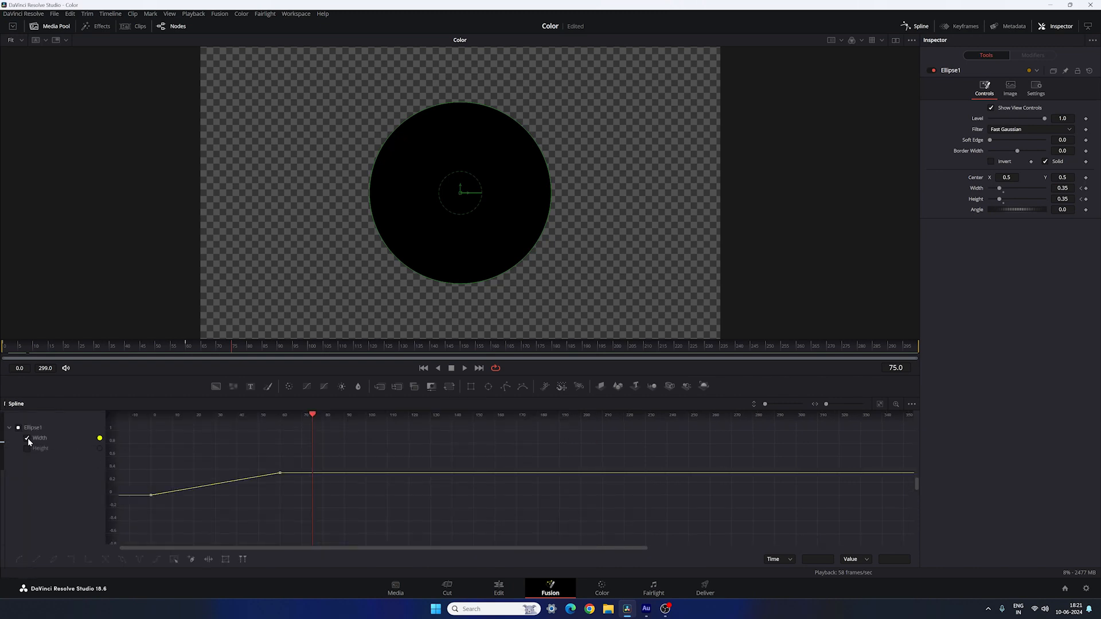
left_click(879, 404)
Step: Smooth both Width keyframes and stretch the final keyframe's handle horizontally back to frame 0
left_click_drag(860, 426, 177, 540)
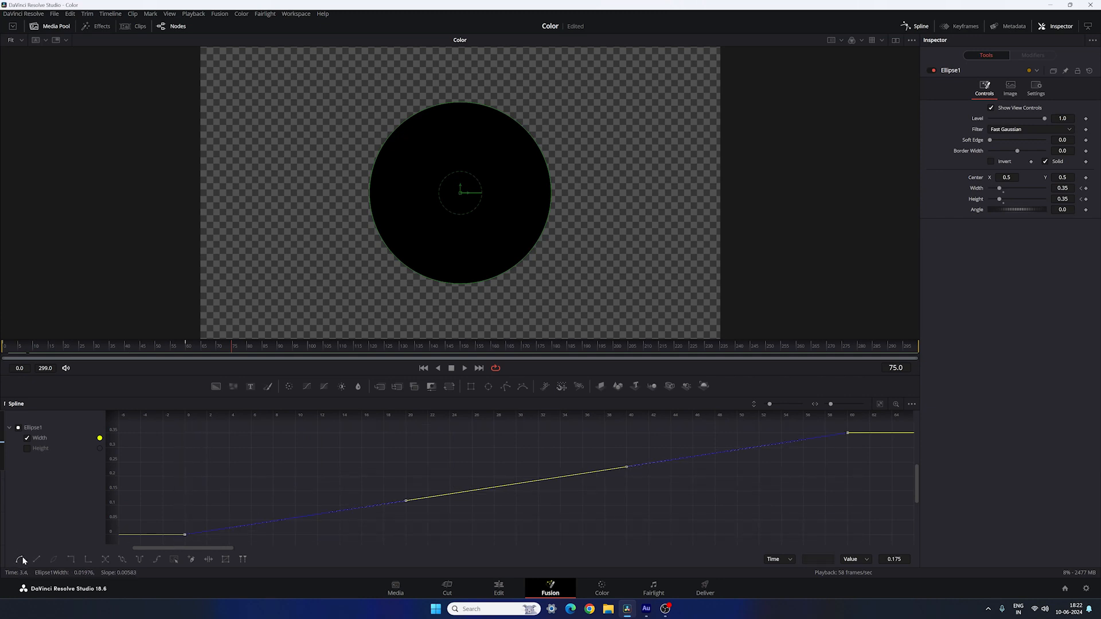
key("s")
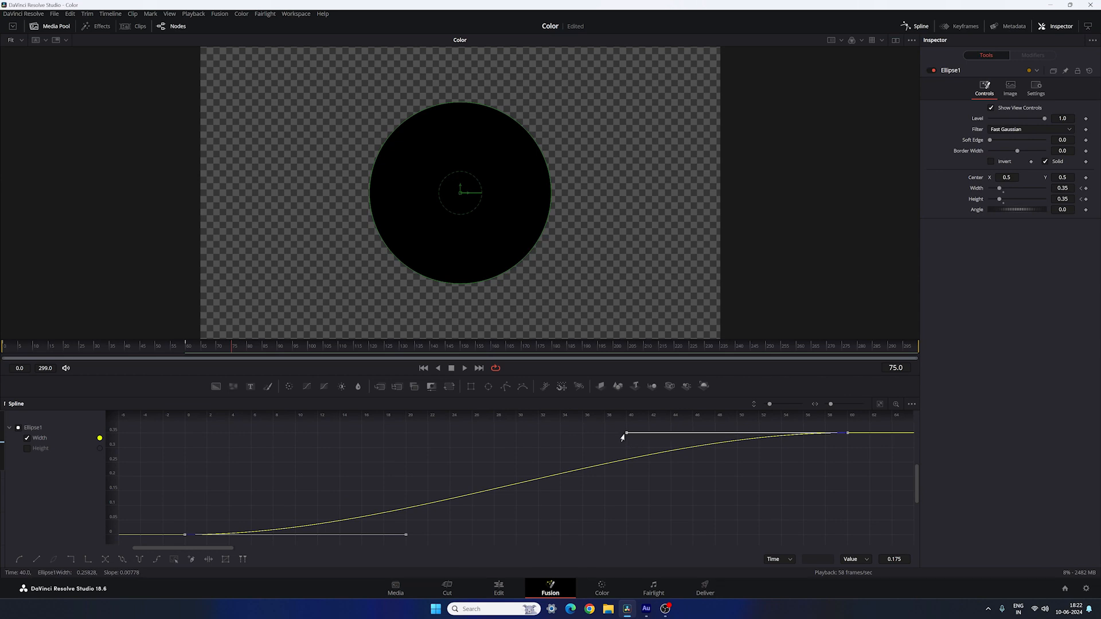
left_click_drag(625, 435, 184, 435)
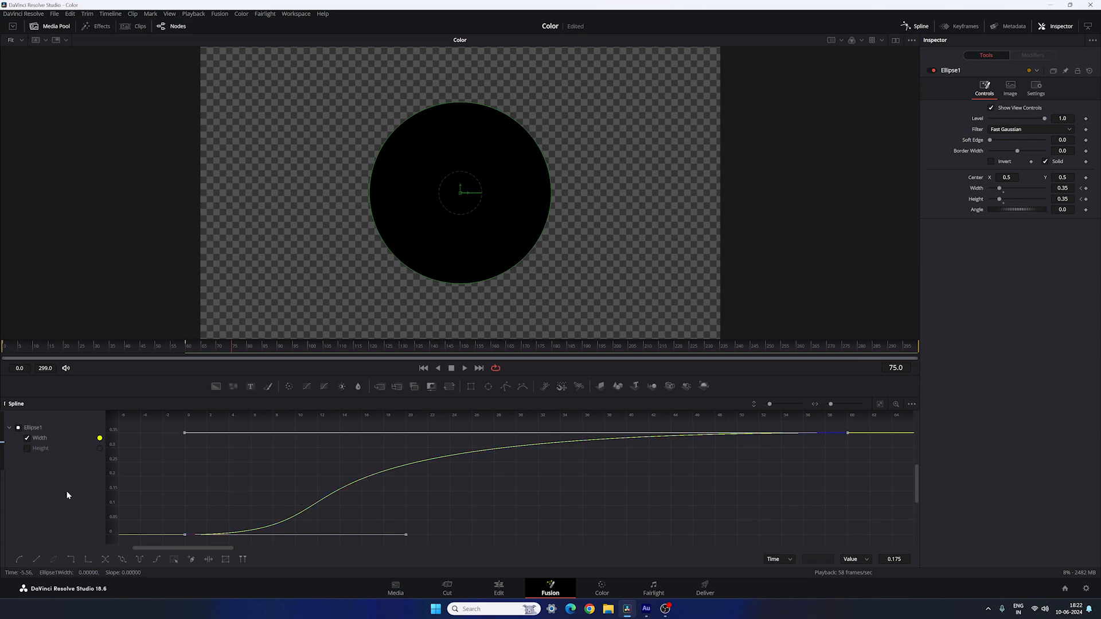
Step: Show only the Height curve, smooth both its keyframes and stretch the final keyframe's handle back to frame 0
left_click(26, 438)
left_click(27, 447)
left_click_drag(863, 427, 143, 541)
key("f")
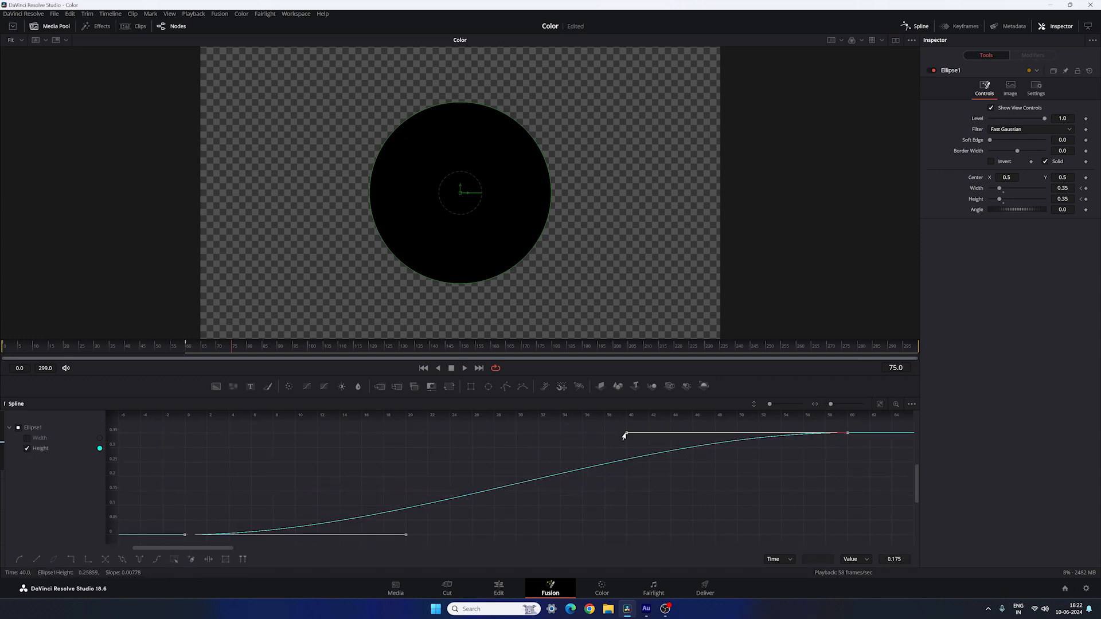
left_click_drag(624, 436, 184, 437)
Step: Play the ellipse animation from the first frame to check how the circle grows
left_click(423, 368)
left_click(464, 368)
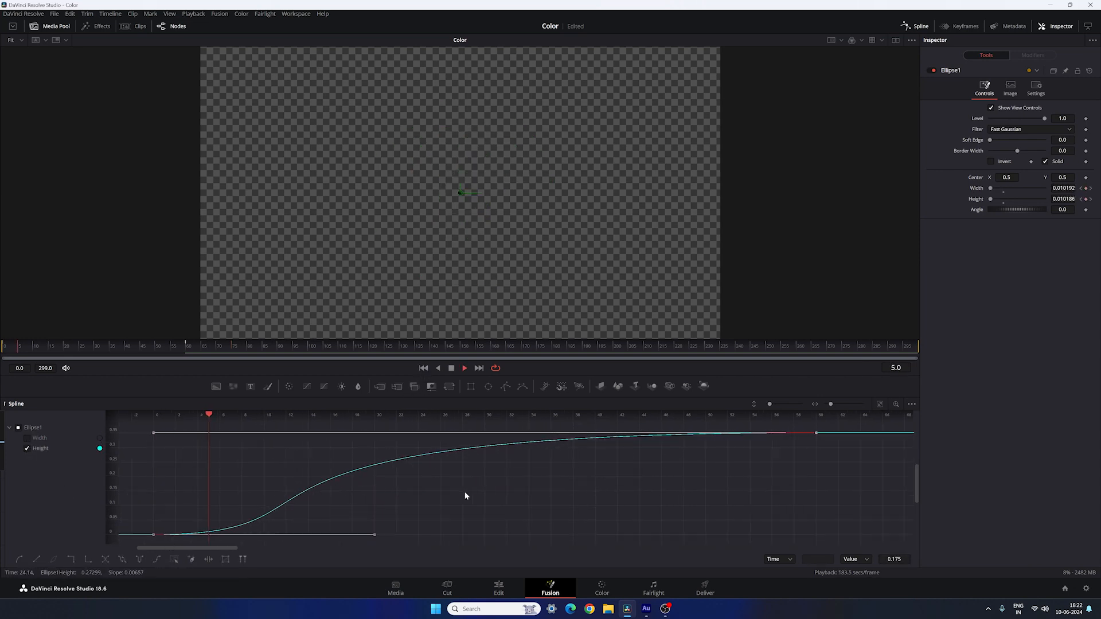
left_click(423, 368)
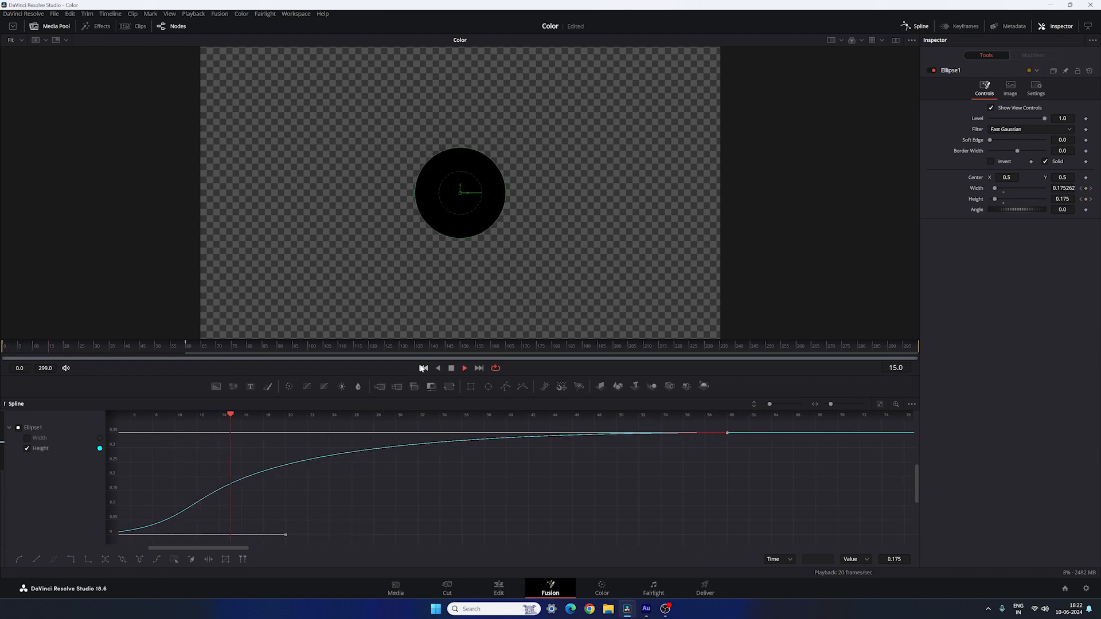
key("space")
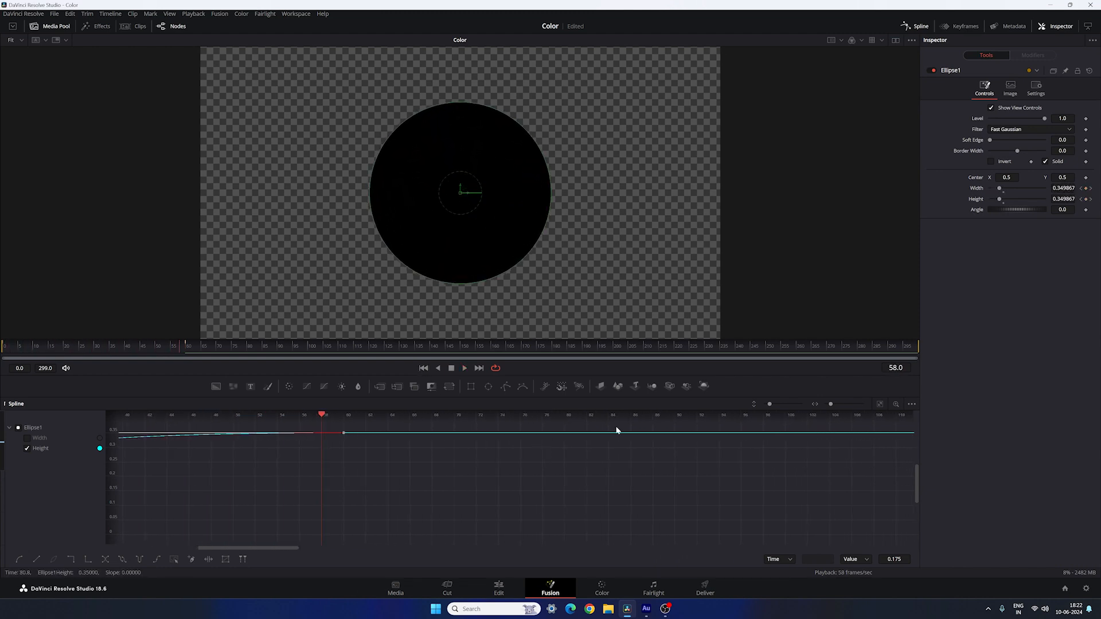
Step: Change the Color node's fill to a linear gradient and move its start and end points inward to just outside the circle's edges
left_click(916, 27)
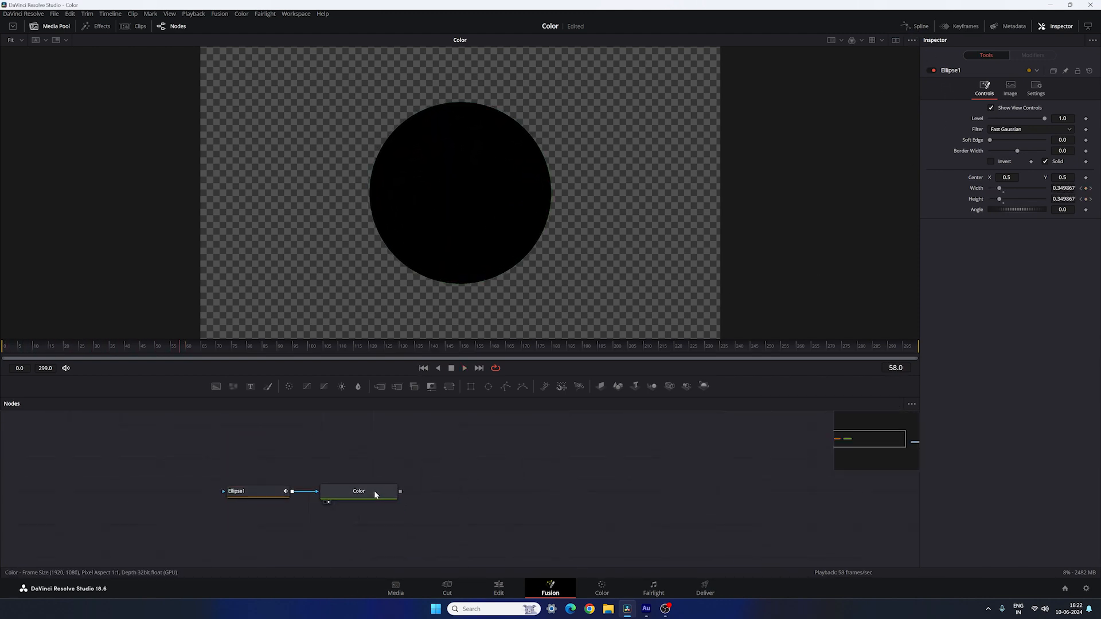
left_click(375, 494)
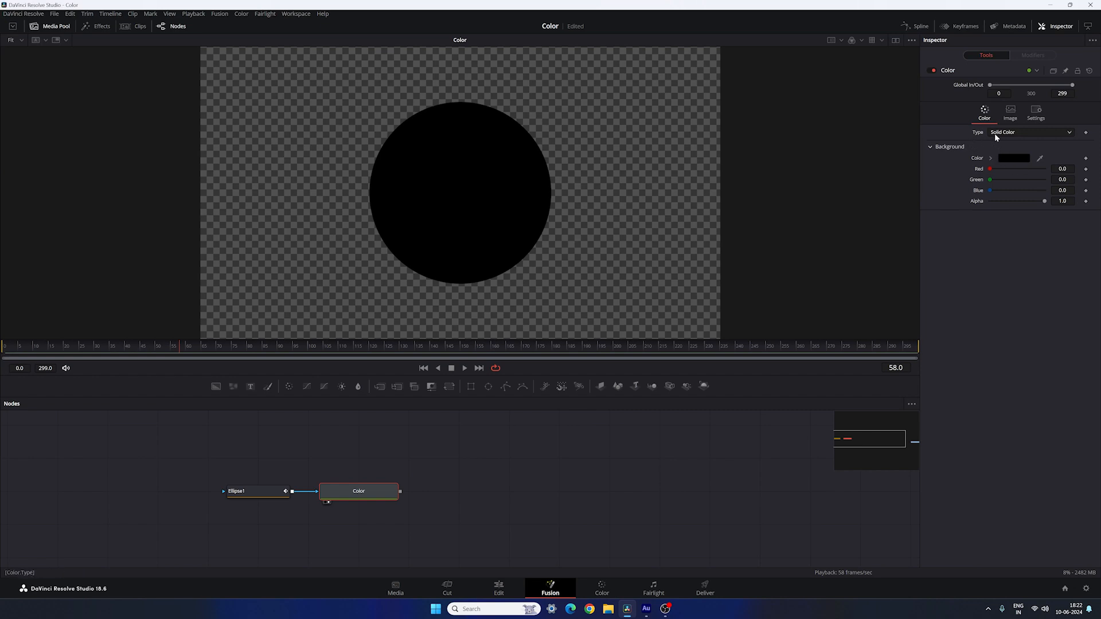
left_click(1021, 132)
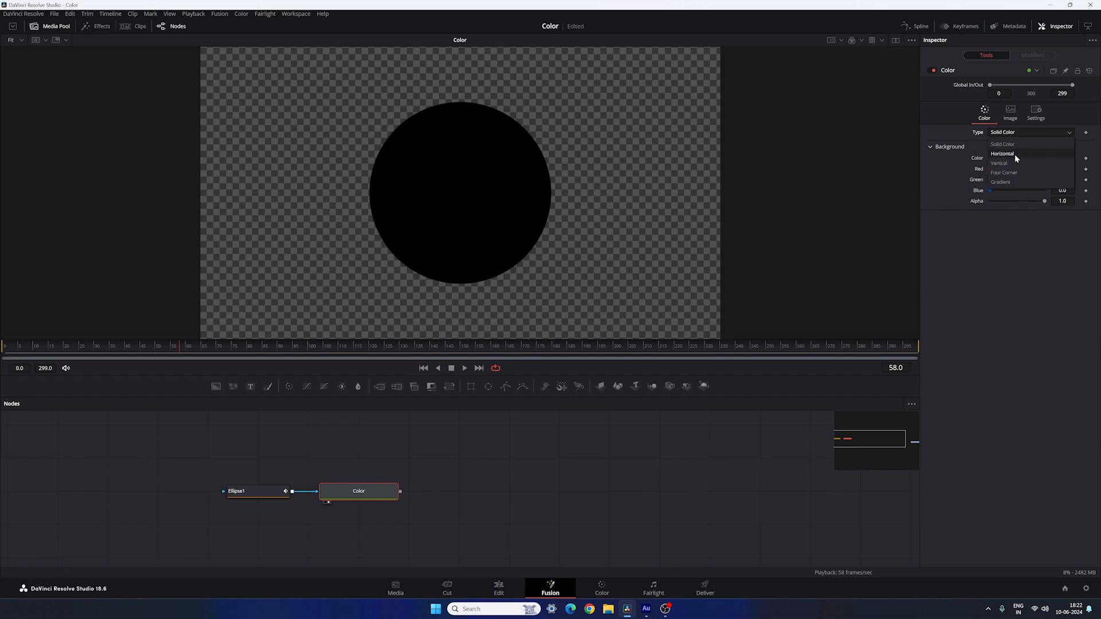
left_click(1000, 182)
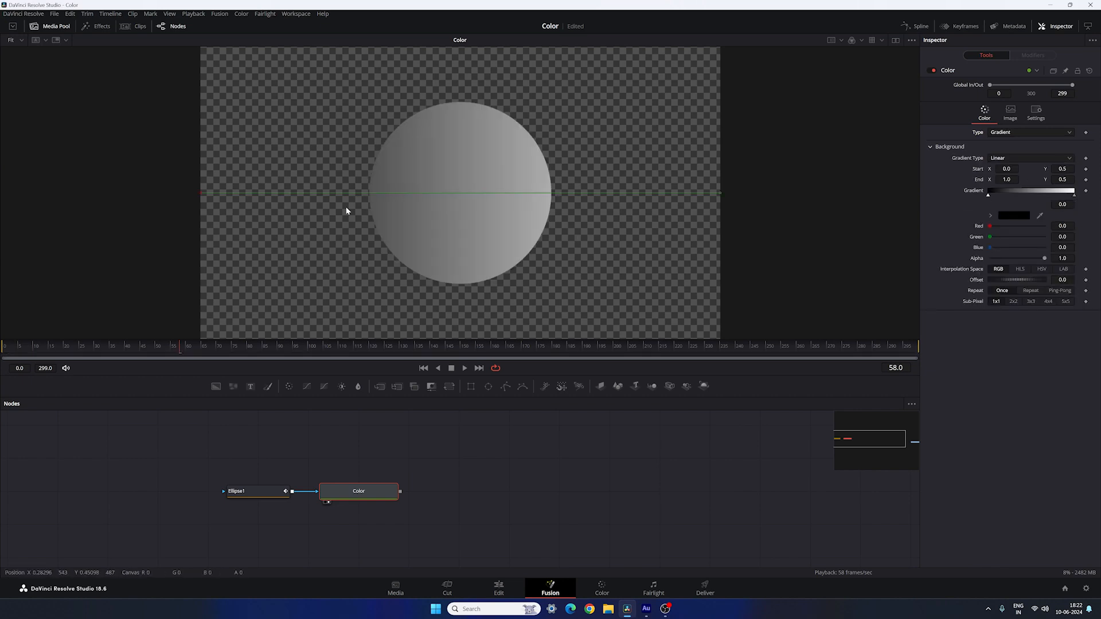
left_click_drag(199, 192, 343, 191)
left_click_drag(720, 193, 575, 191)
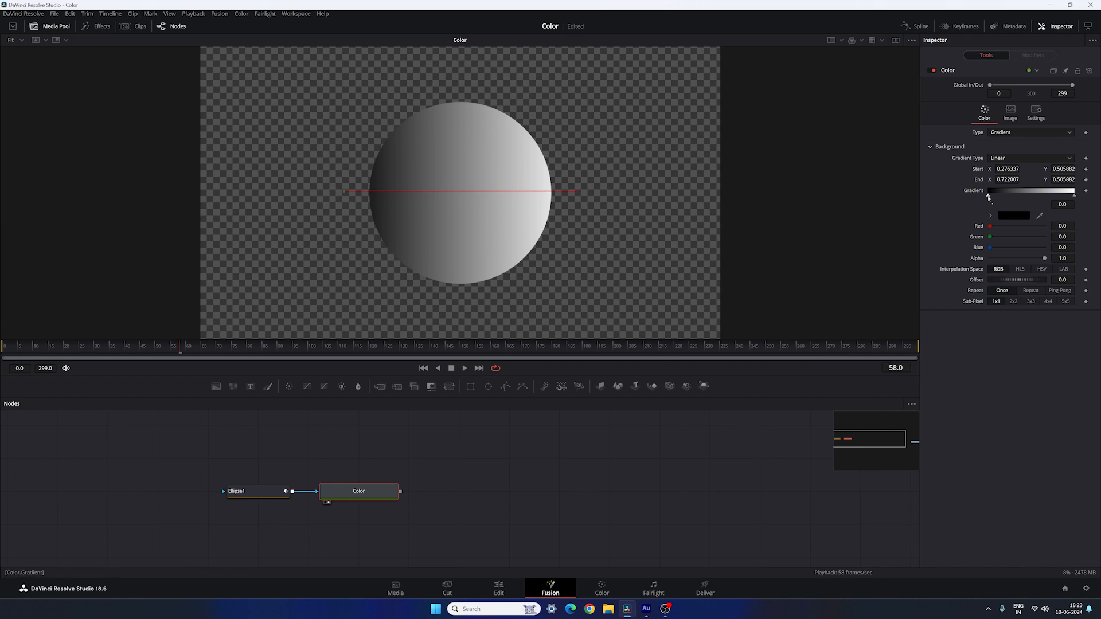
Step: Set the gradient's start color to pink #ff007f and its end color to cyan #00ffff
left_click(1004, 214)
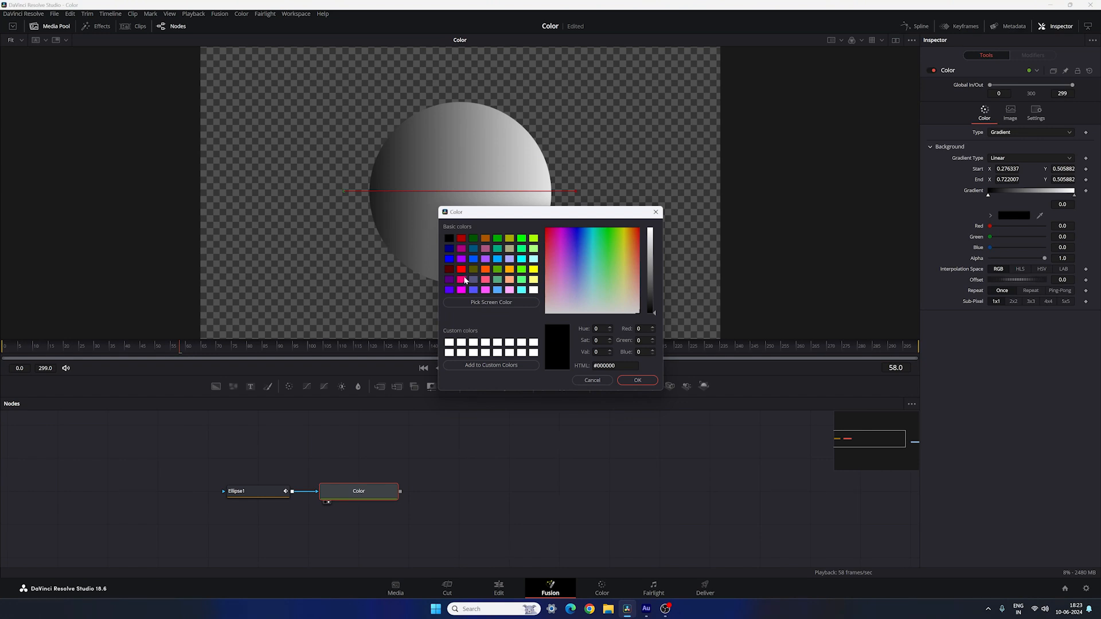
left_click(462, 280)
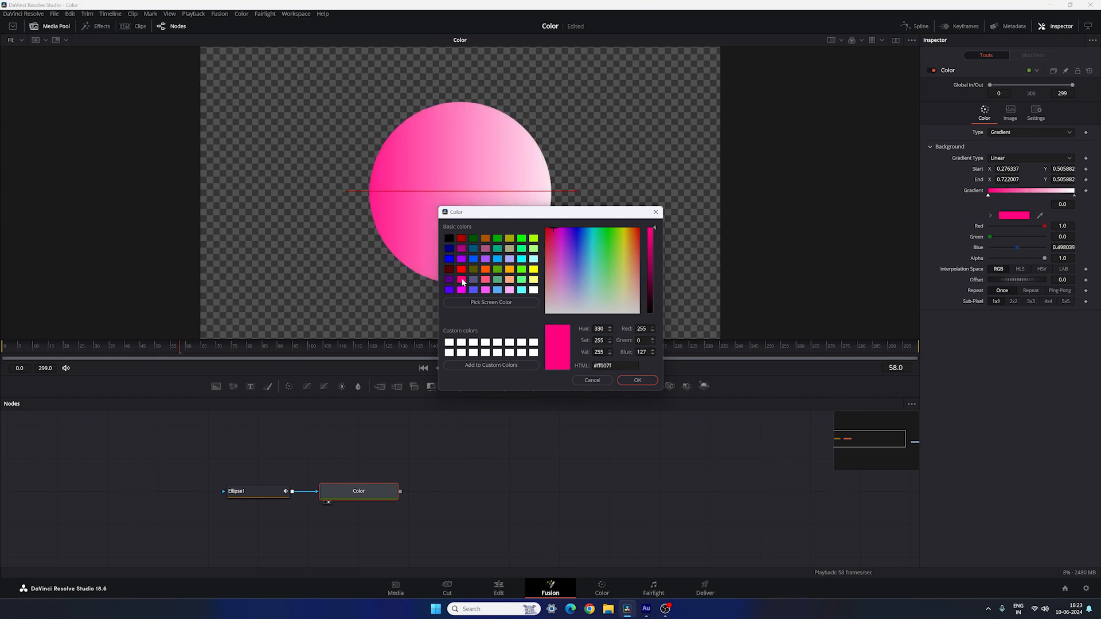
left_click(637, 380)
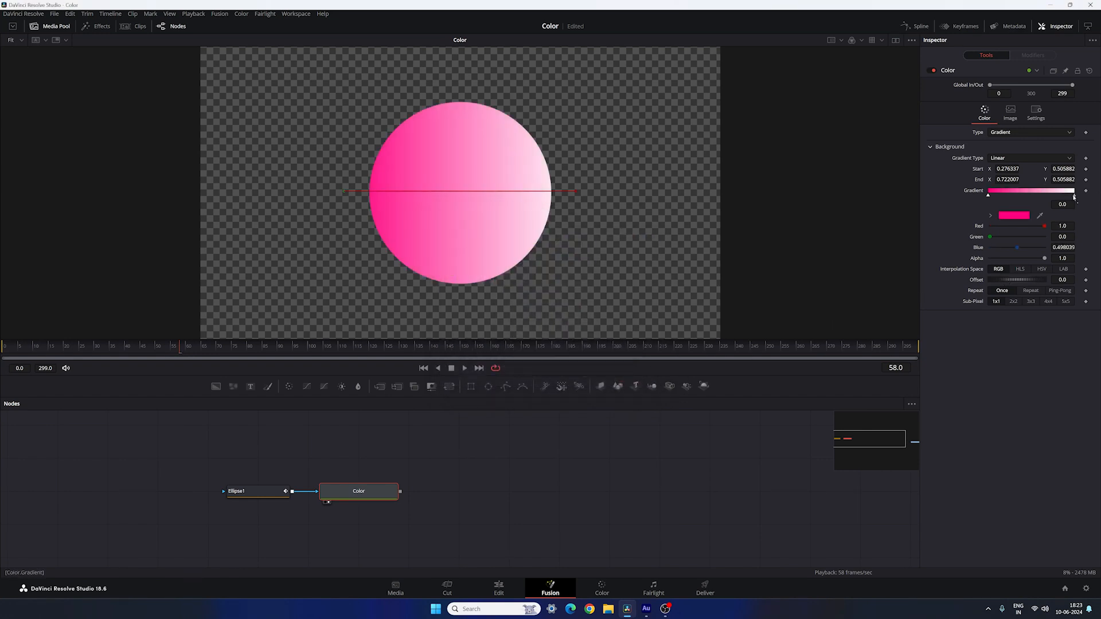
left_click(1074, 196)
left_click(1014, 217)
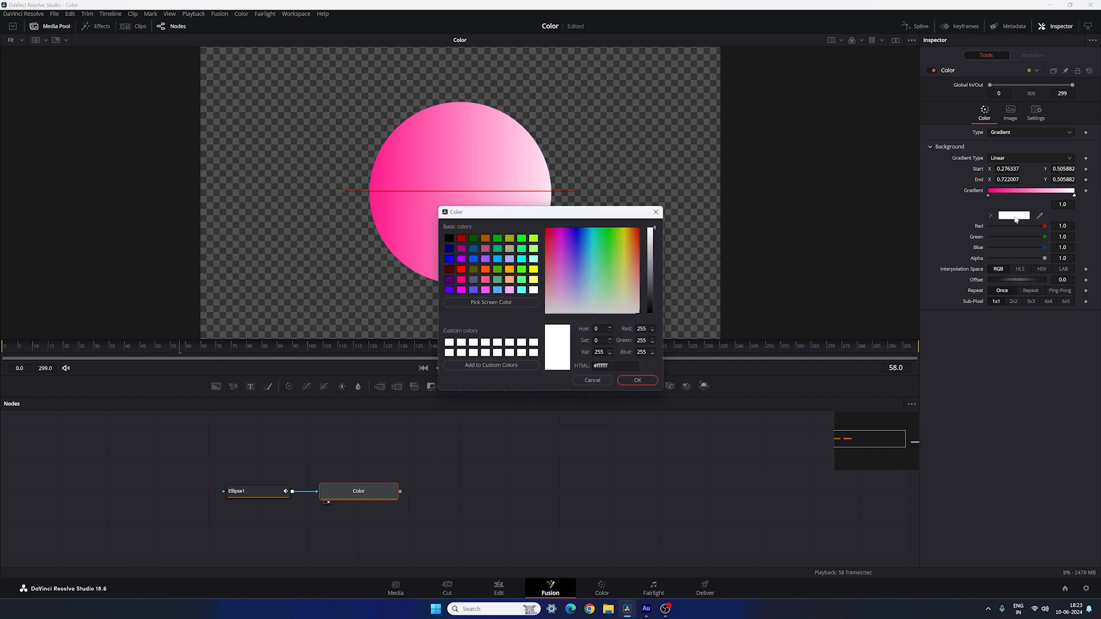
left_click(521, 259)
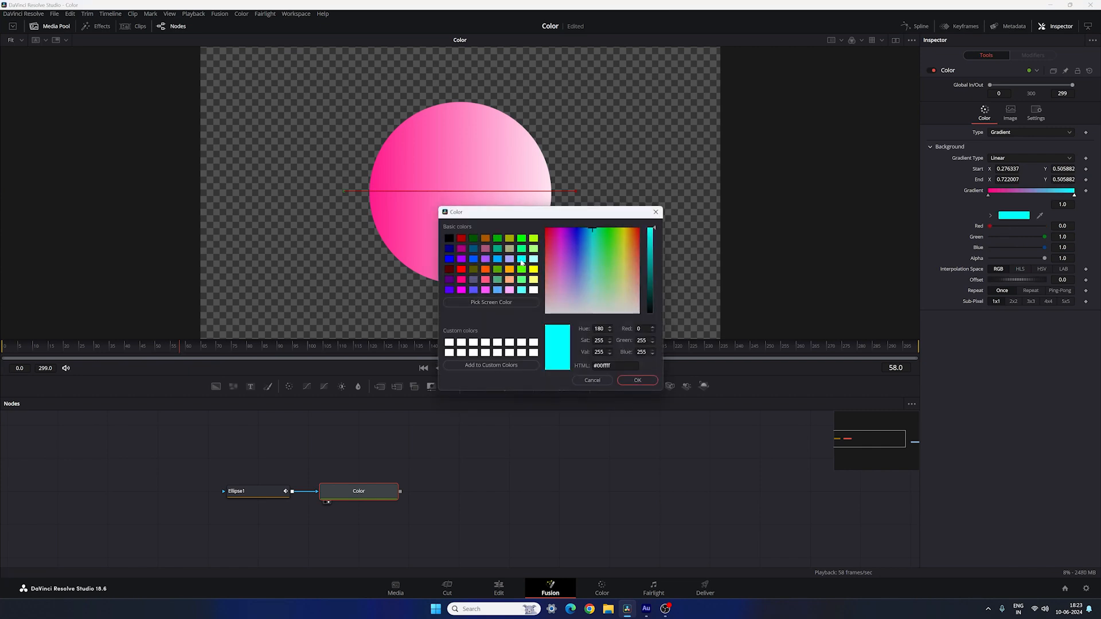
left_click(641, 381)
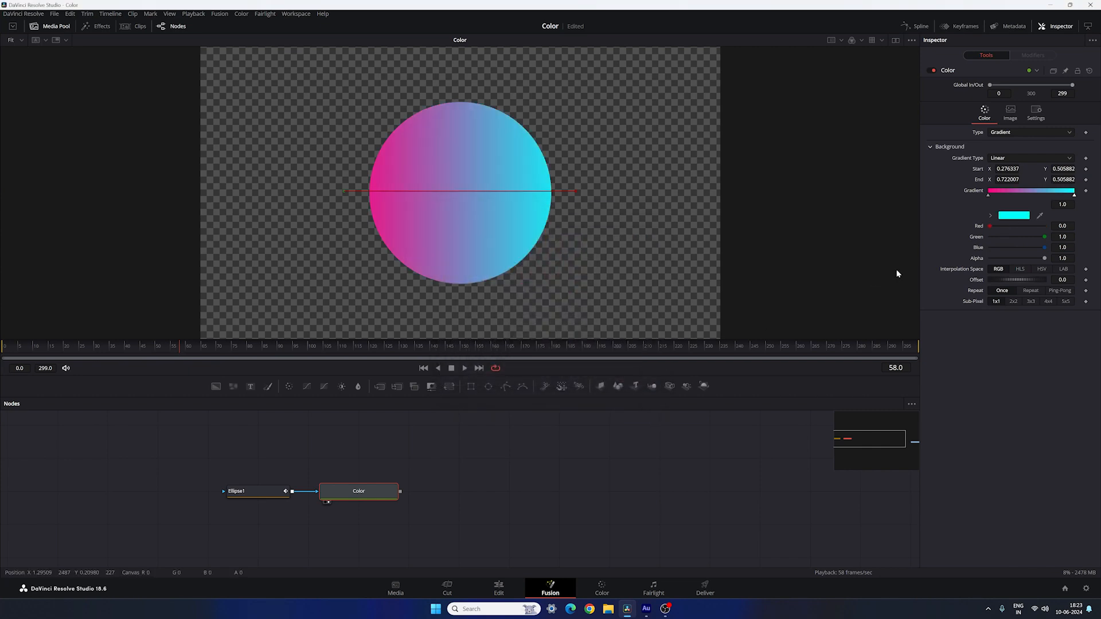
Step: Add a middle gradient stop at position 0.5 and color it yellow #ffff00
left_click(1029, 195)
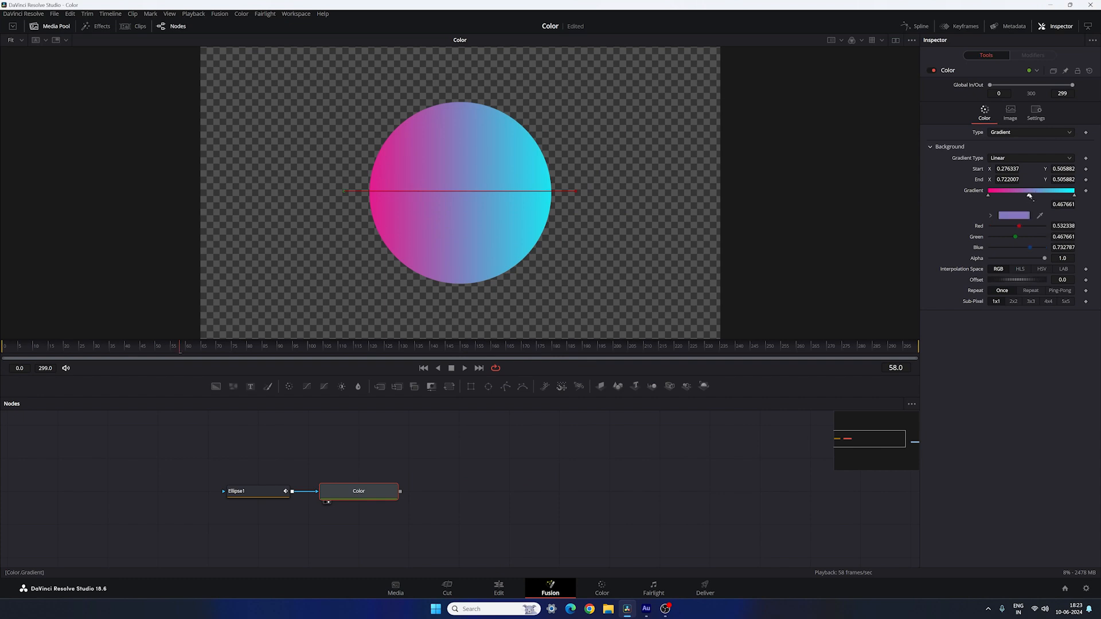
left_click(1062, 204)
type("0.5")
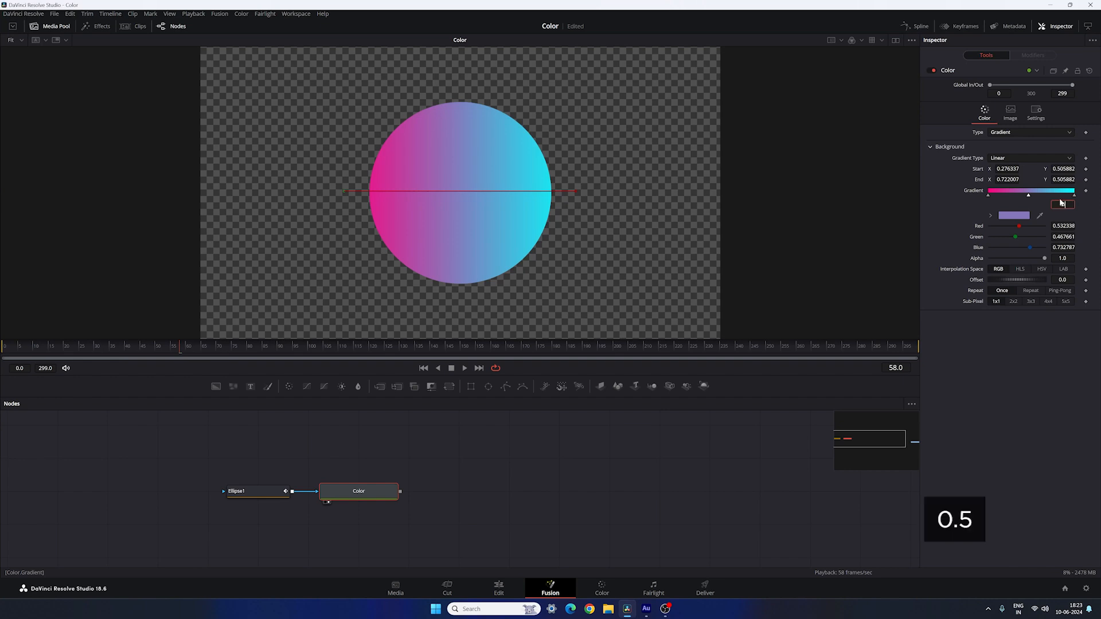
key("Tab")
left_click(1020, 218)
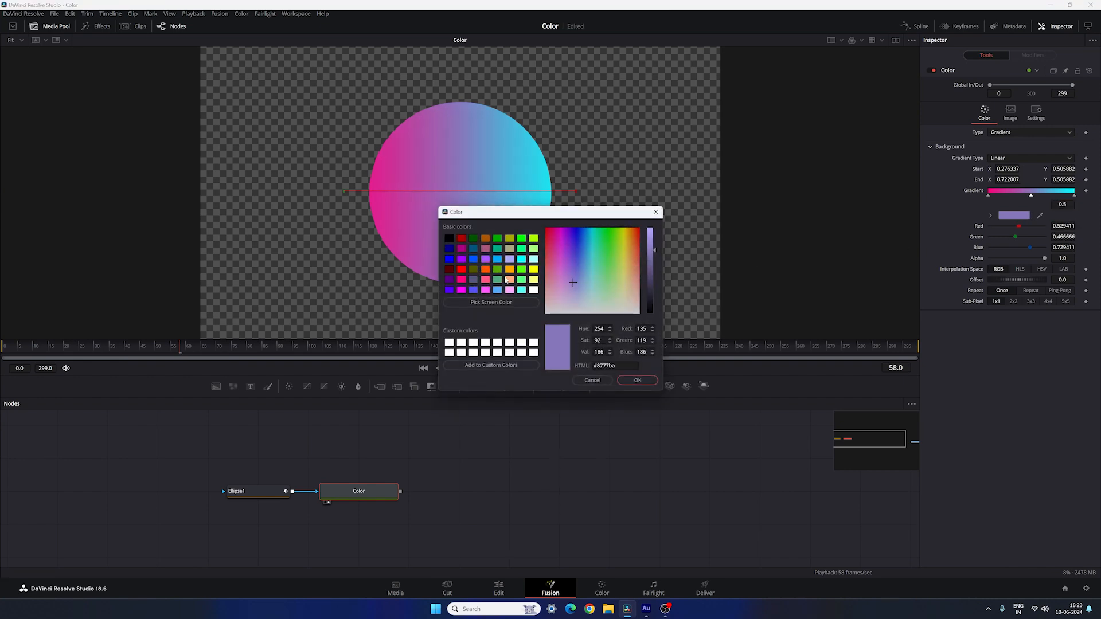
left_click(534, 269)
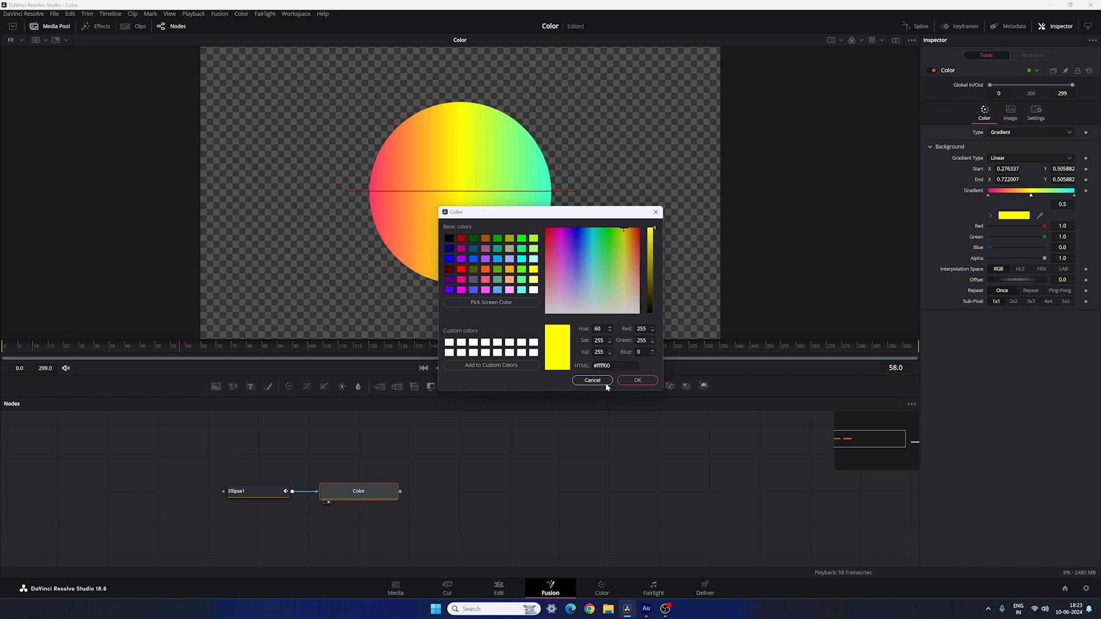
left_click(637, 381)
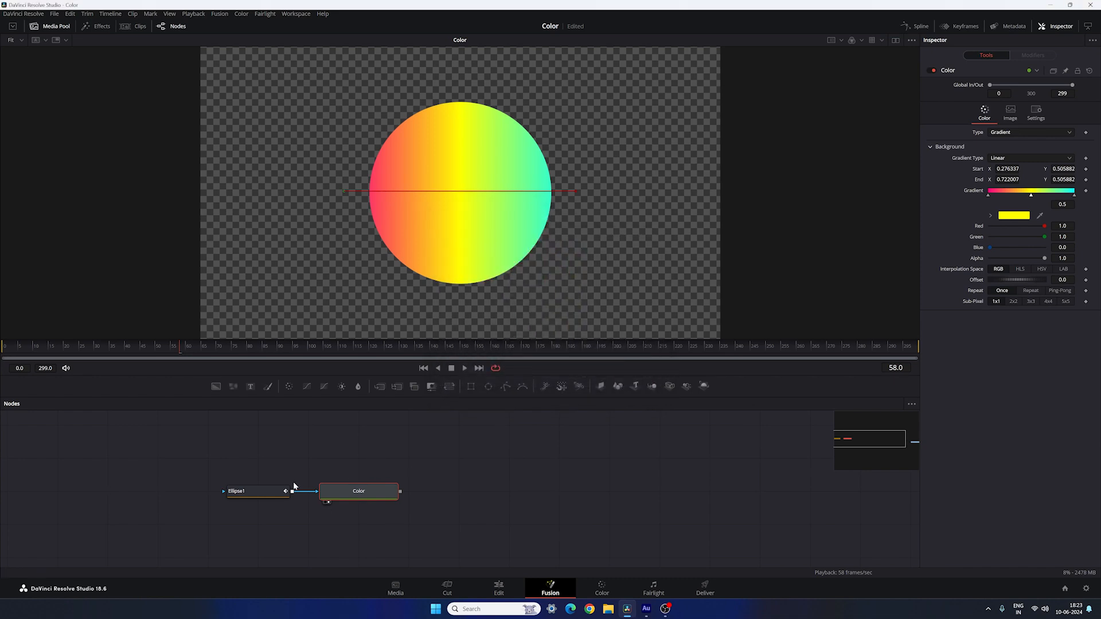
Step: Set the soft edge of the Color node's ellipse mask to 0.2
left_click(263, 493)
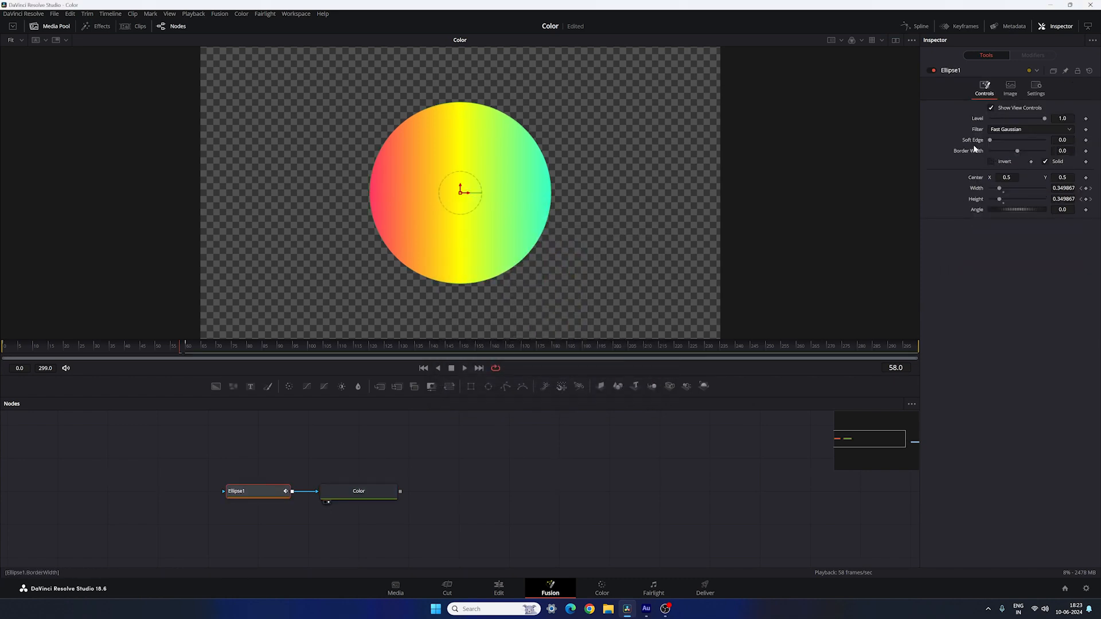
left_click_drag(990, 142, 1044, 141)
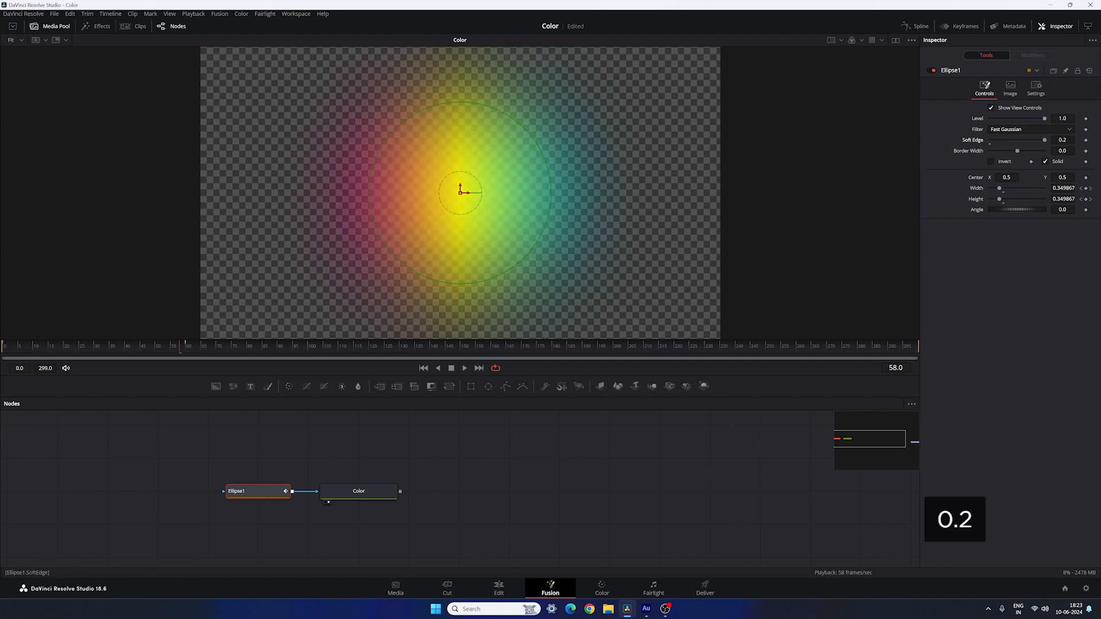
left_click(453, 447)
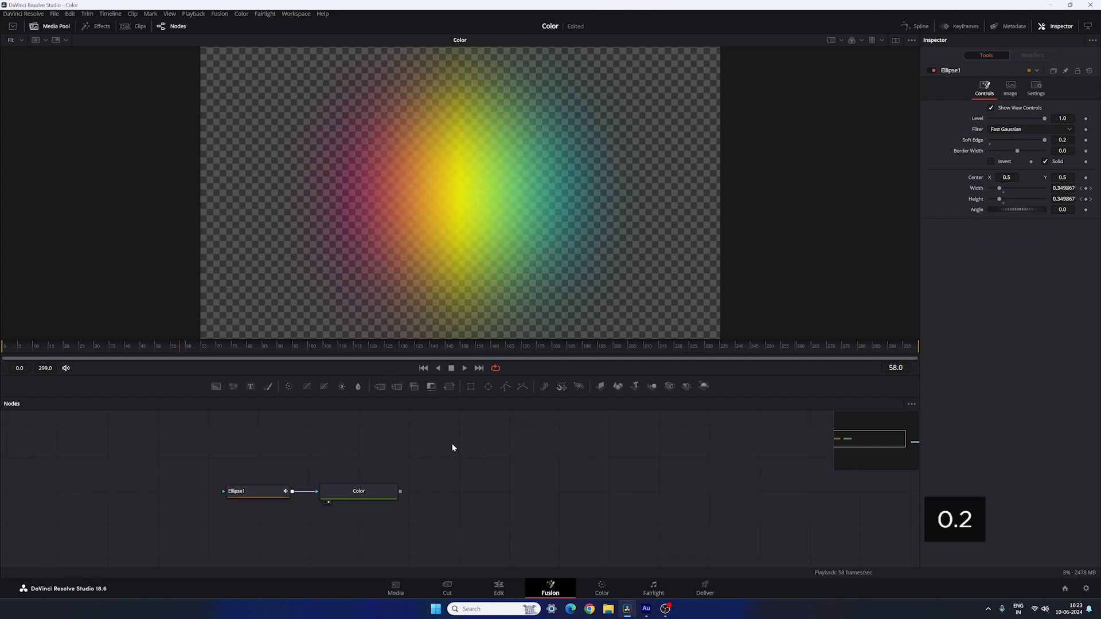
Step: Add a Glow (Glo) node after the Color node
left_click(372, 497)
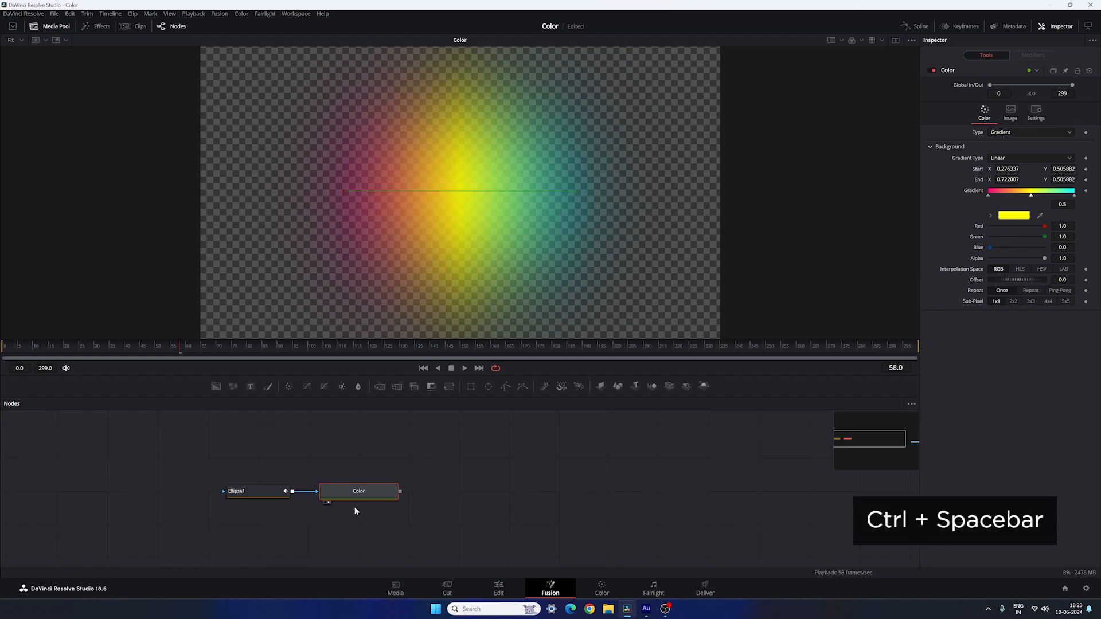
key("ctrl+space")
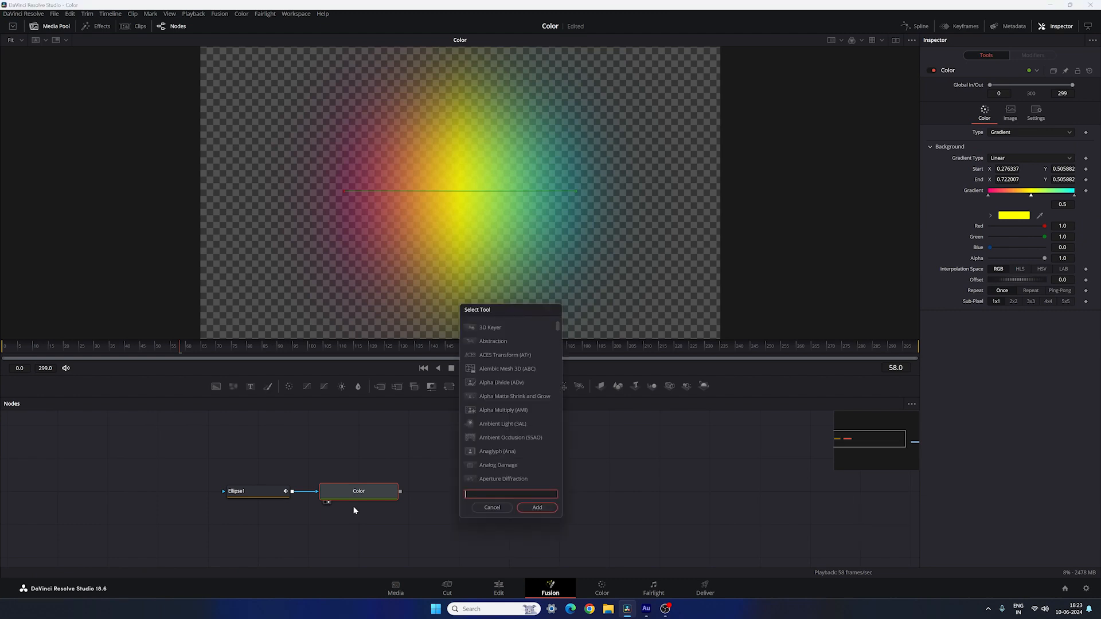
type("glo")
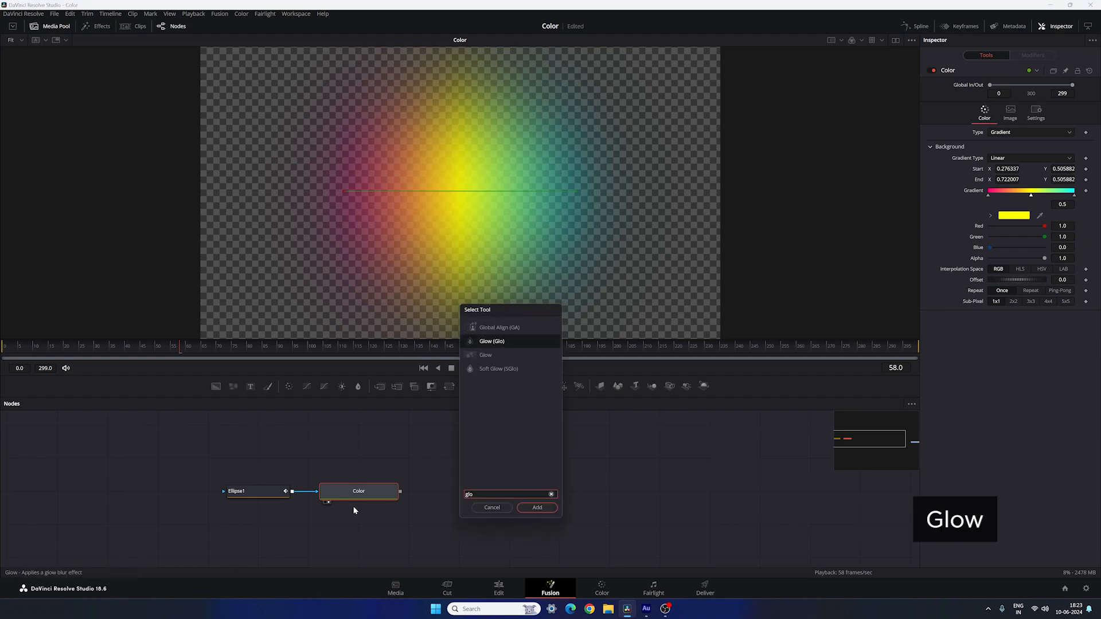
type("w")
left_click(537, 508)
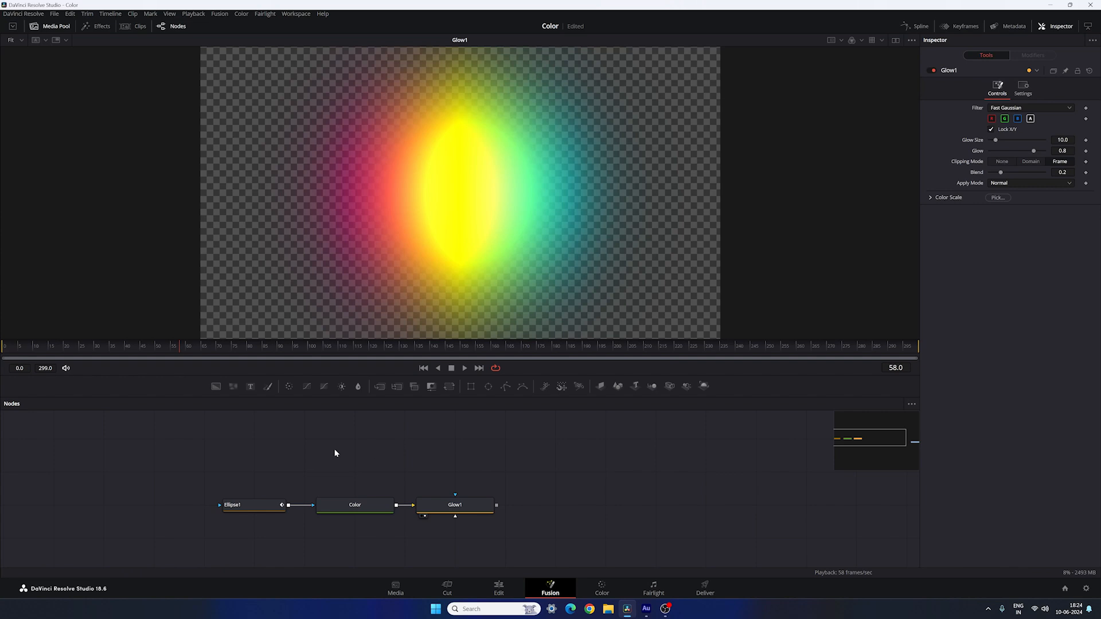
Step: Add a Background node above the Color node and rename it Matte
left_click_drag(221, 393, 365, 477)
key("F2")
type("Matte")
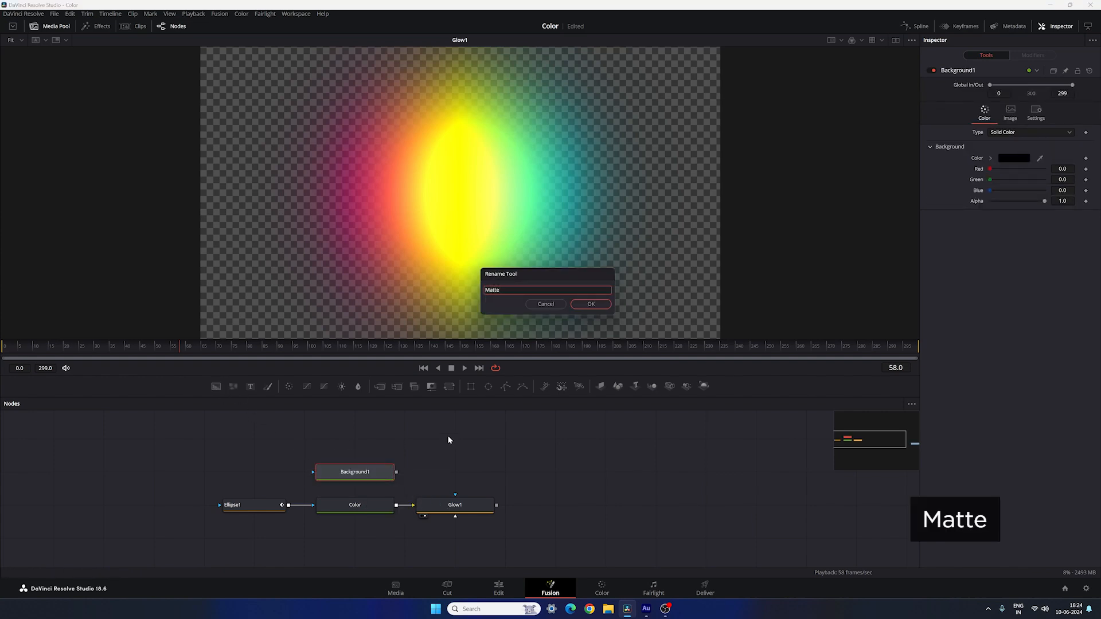
left_click(594, 305)
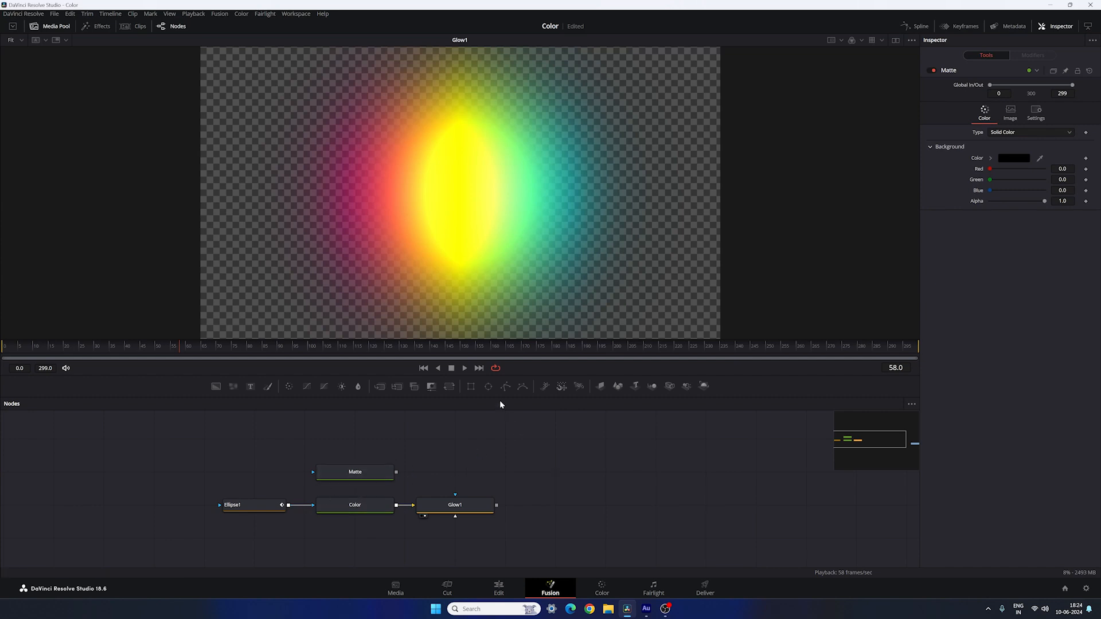
Step: Attach an ellipse mask to the Matte node, show Matte in the viewer and set the mask's width and height to 0.35
left_click_drag(490, 392, 421, 248)
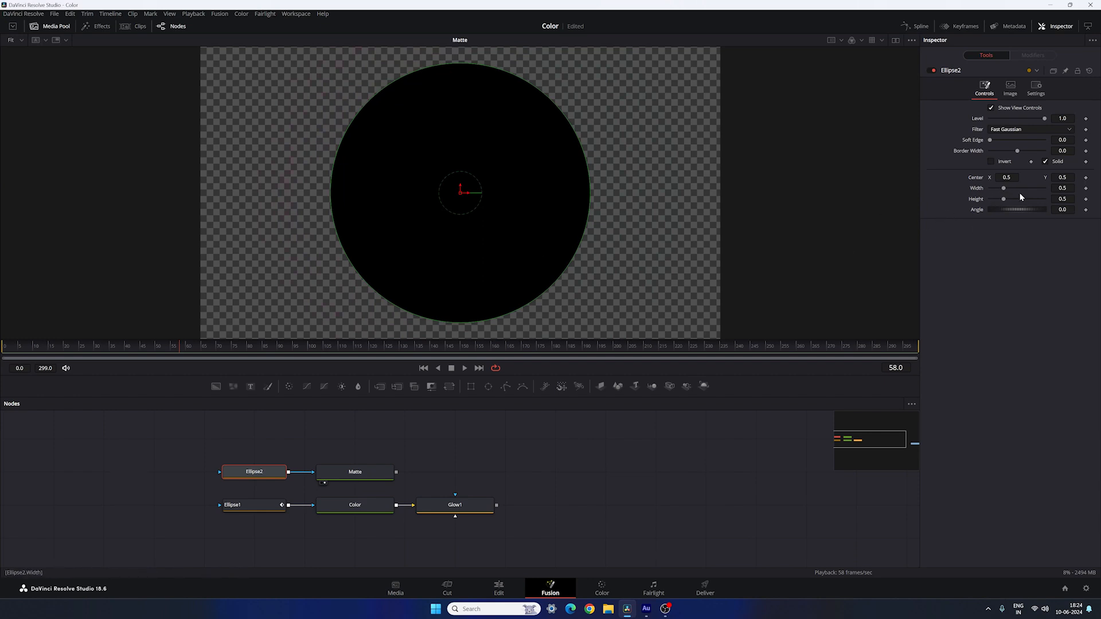
left_click(1063, 188)
key("Tab")
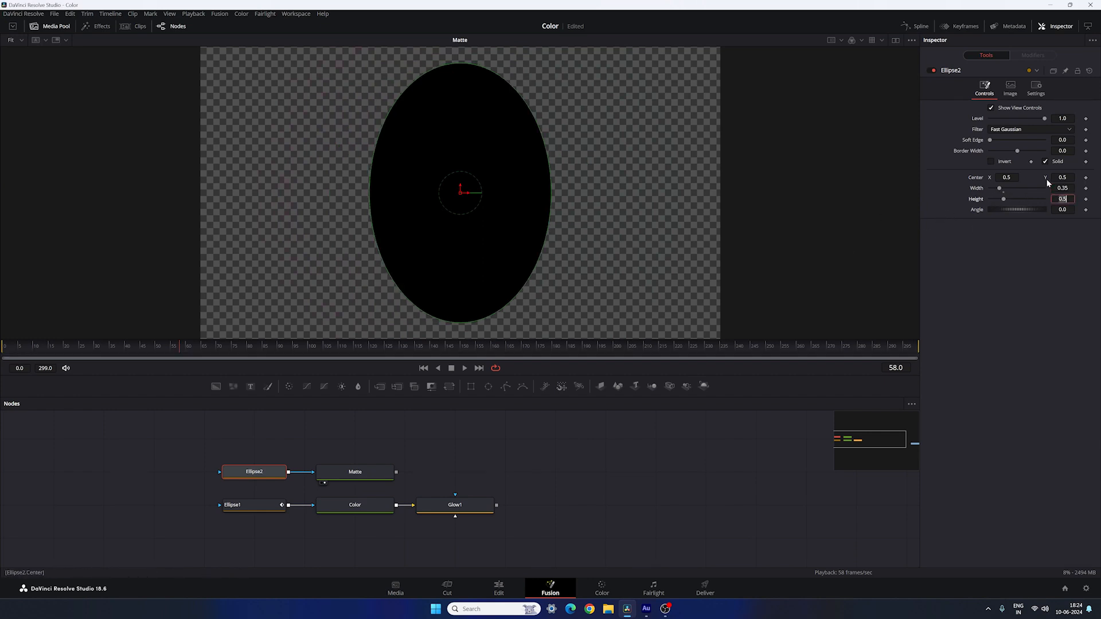
type("0.35")
key("Tab")
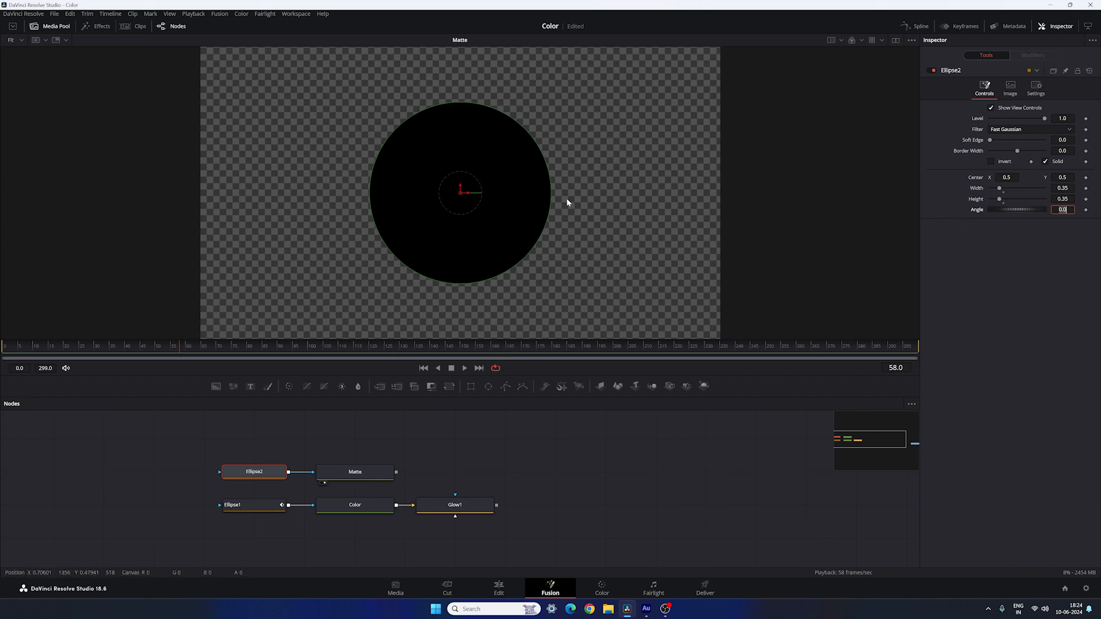
Step: Stretch the Matte's ellipse mask horizontally to a width of about 0.92 and set its soft edge to 0.2
left_click_drag(551, 197, 699, 209)
left_click_drag(990, 141, 1029, 148)
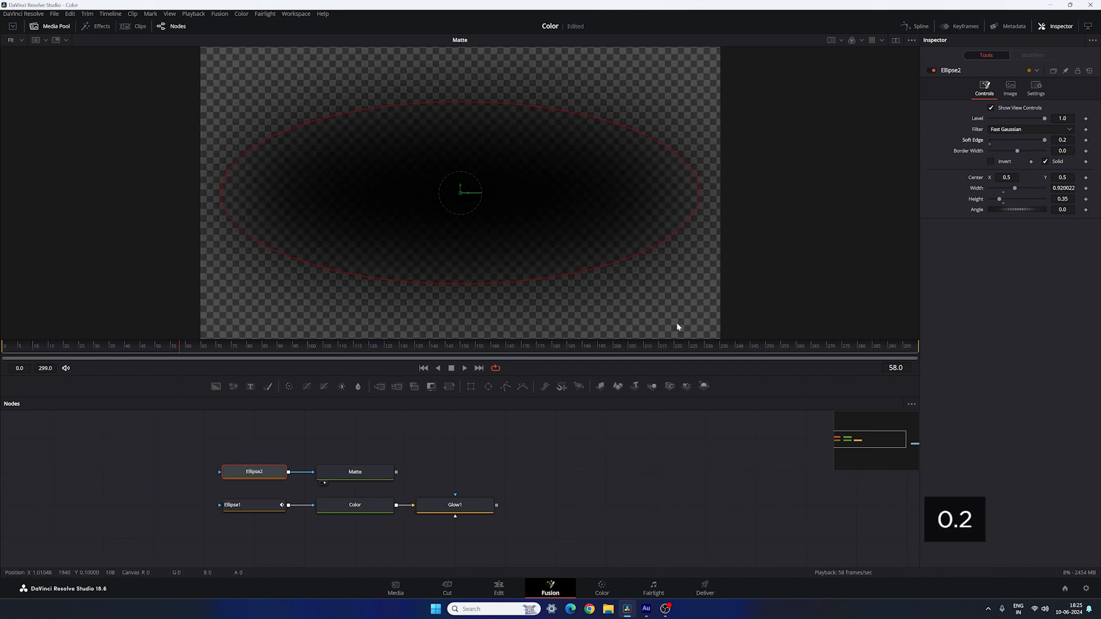
left_click(491, 451)
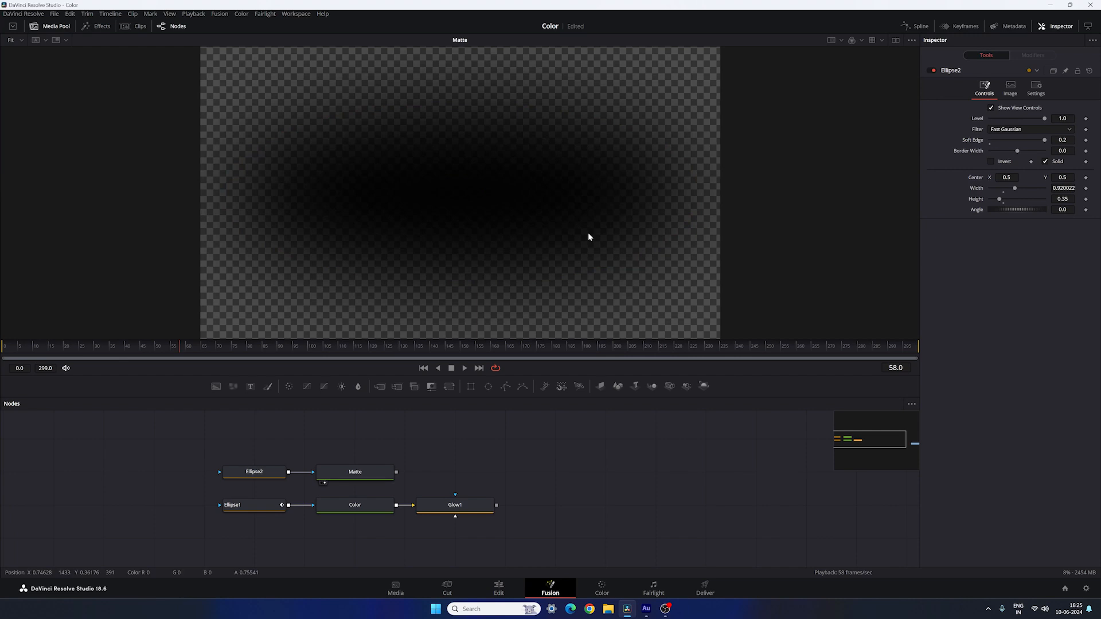
Step: Add a Merge node with Matte as background and the glow as foreground, and show the merge in the viewer
left_click_drag(466, 509, 547, 267)
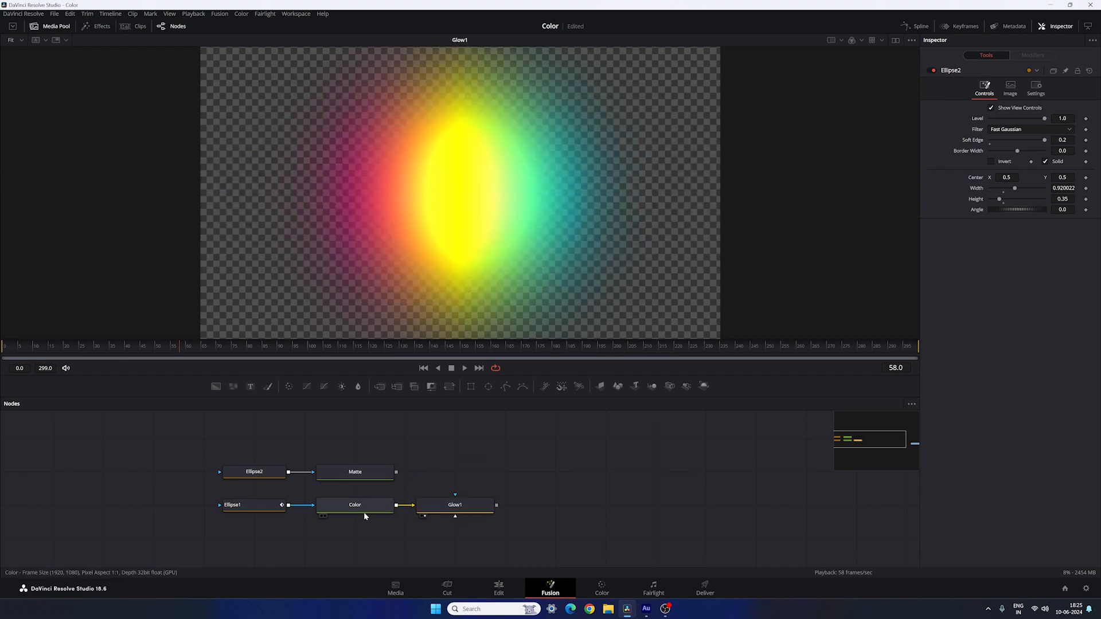
left_click_drag(369, 480, 490, 150)
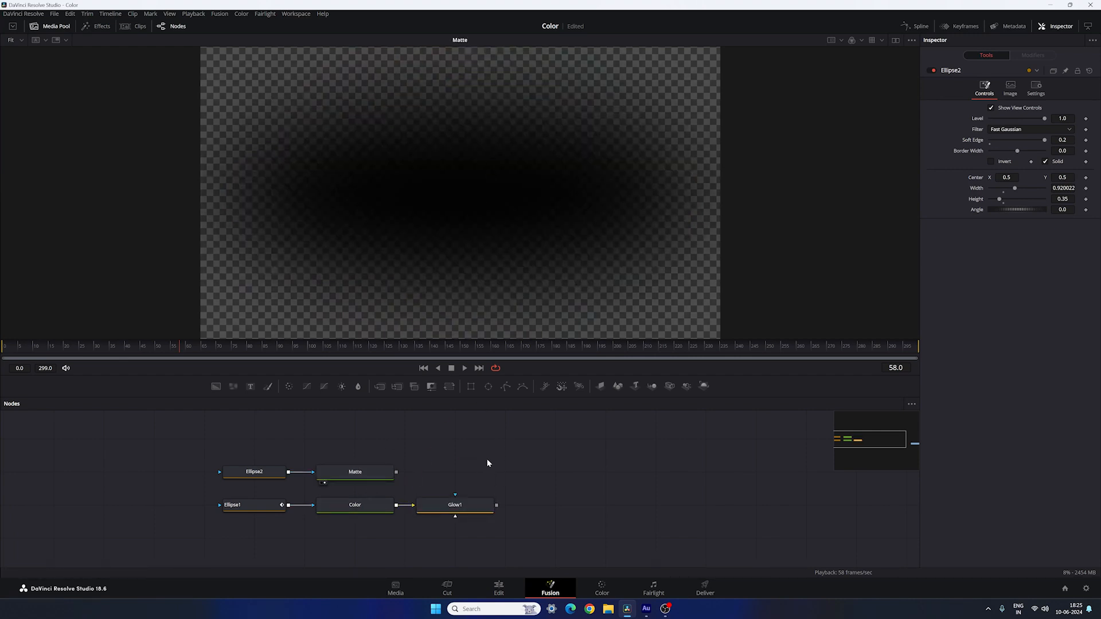
left_click_drag(379, 386, 456, 472)
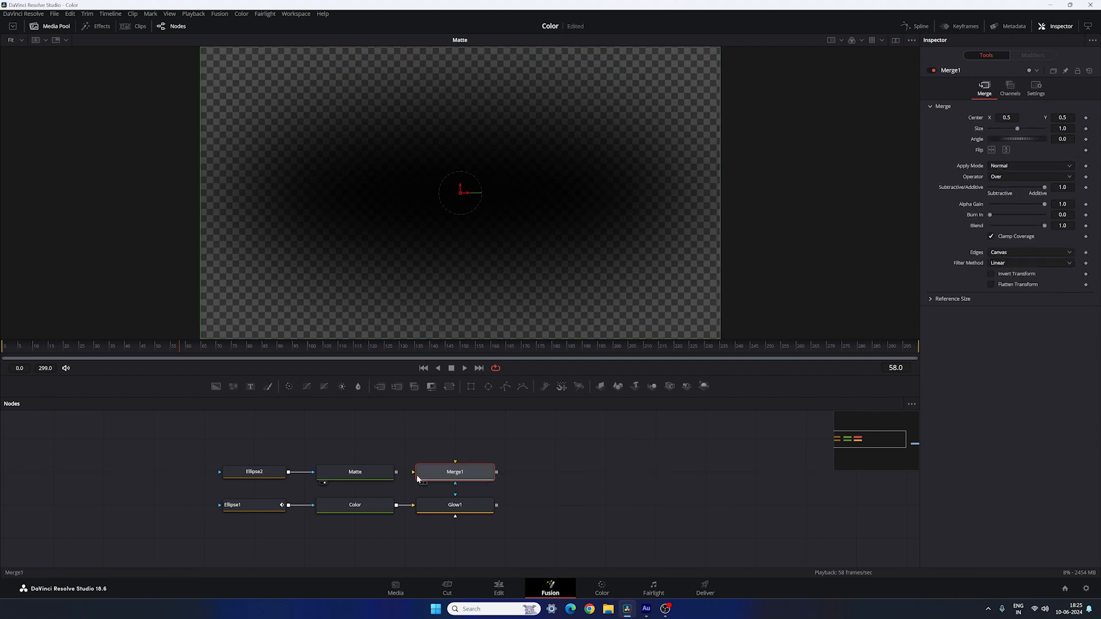
left_click_drag(413, 472, 353, 476)
left_click_drag(454, 460, 527, 151)
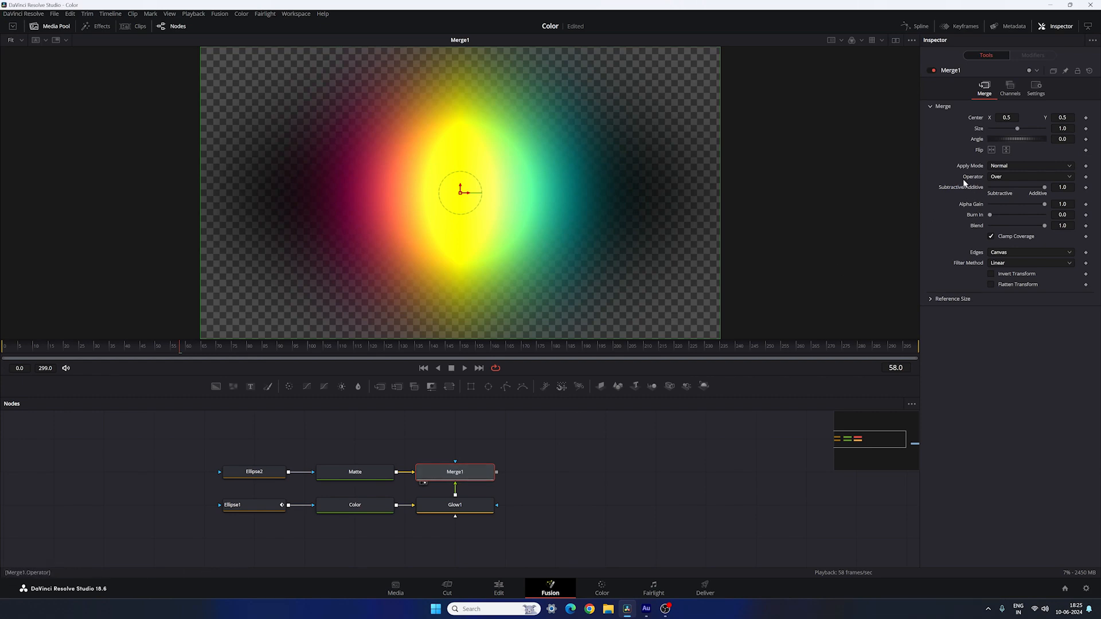
Step: Set the operator of the merge that combines the Matte and the glow to In
left_click(1010, 176)
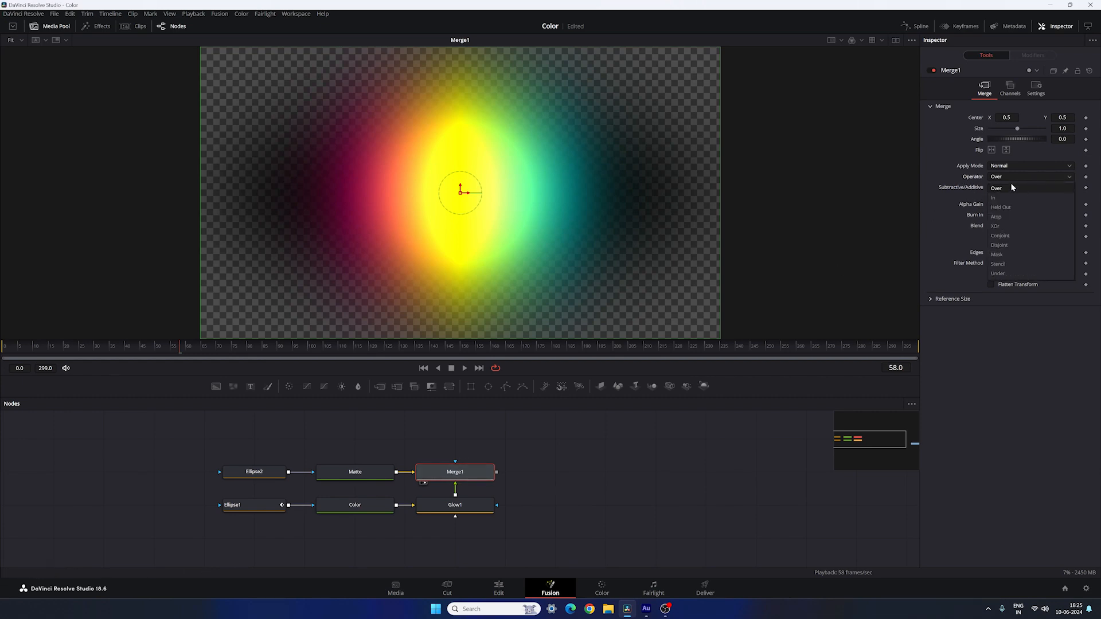
left_click(1008, 198)
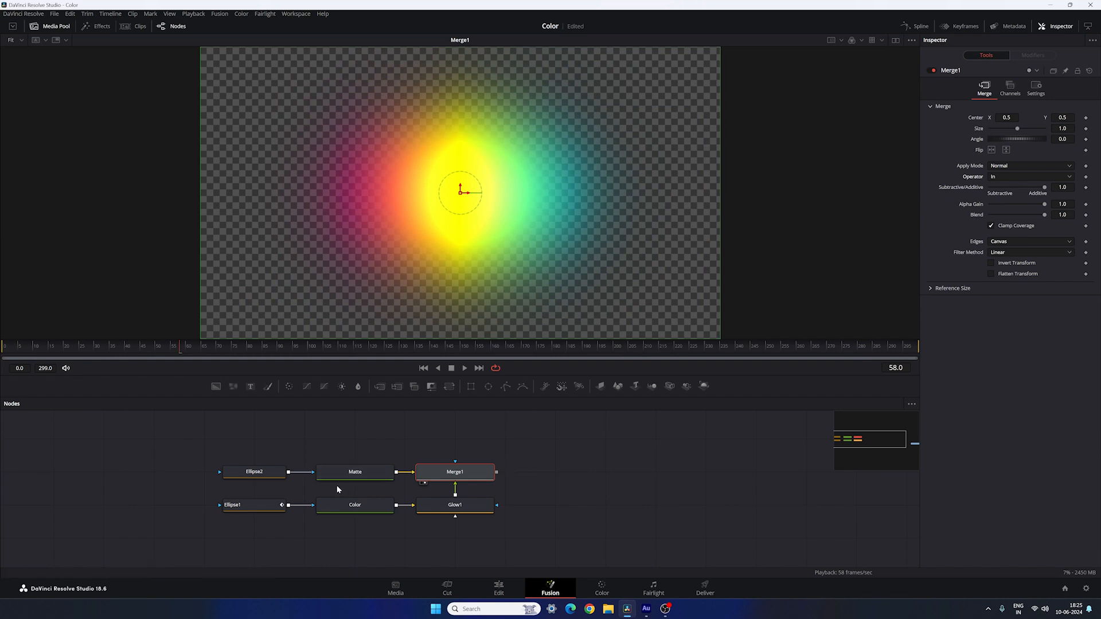
left_click(252, 474)
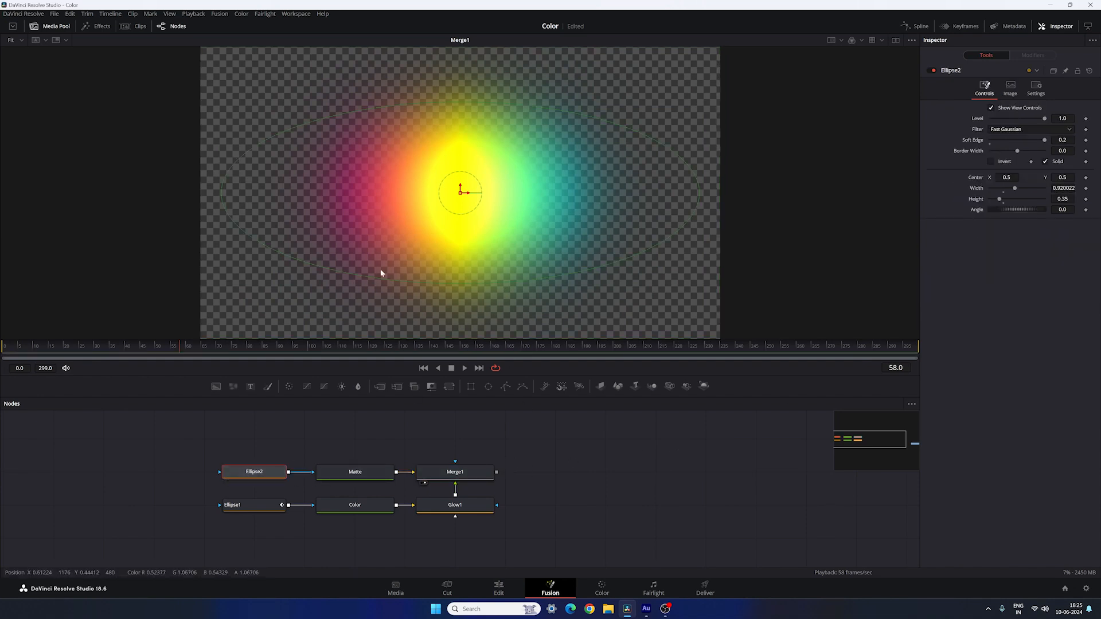
left_click(506, 477)
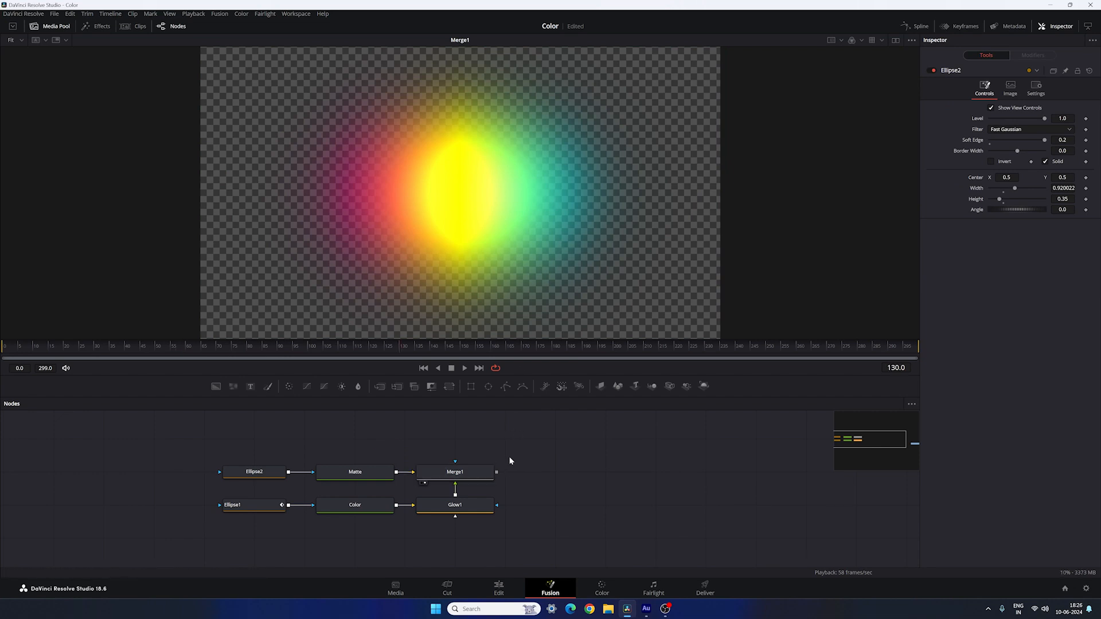
Step: Add a Color Corrector node after Merge1 and place it in line with the merge
left_click(479, 471)
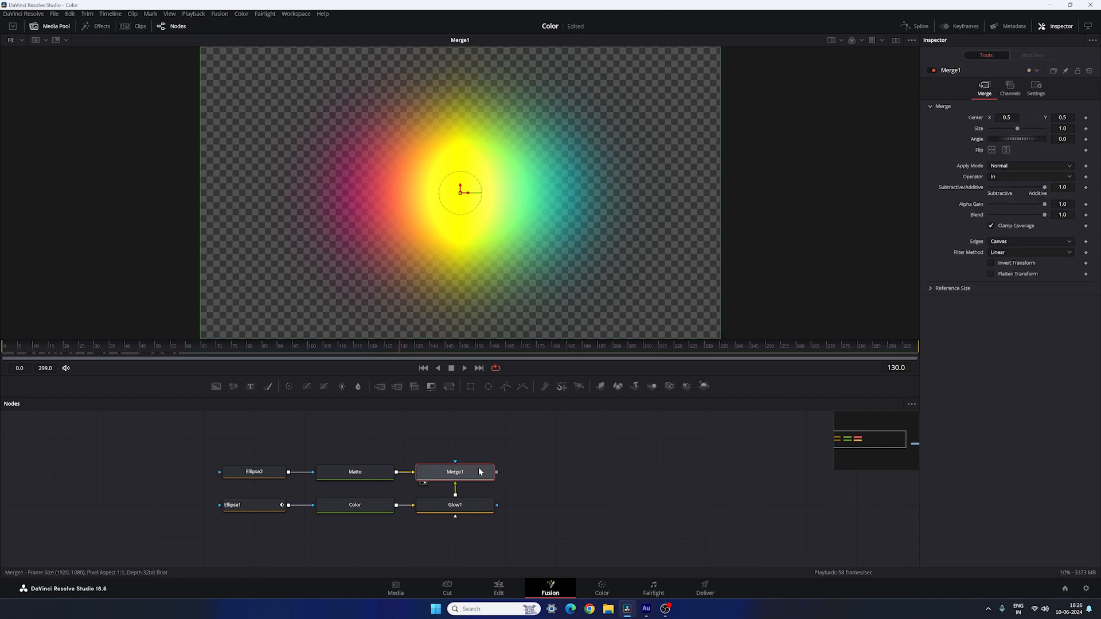
left_click(290, 387)
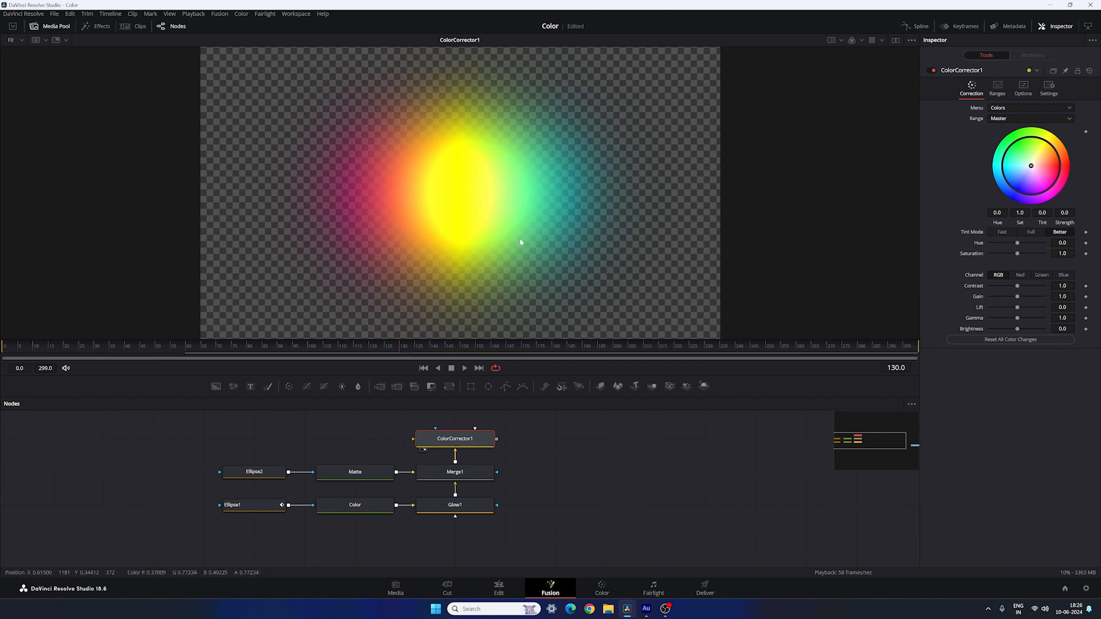
left_click_drag(469, 439, 570, 473)
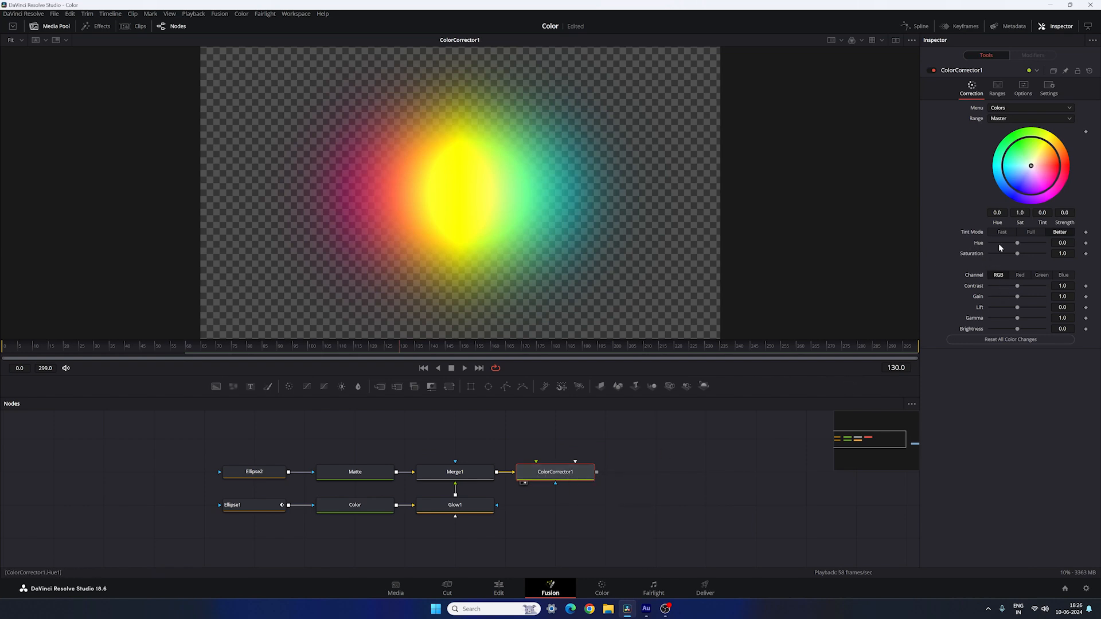
Step: Animate the Color Corrector's hue with the expression time*0.02 and play back the composition
right_click(978, 244)
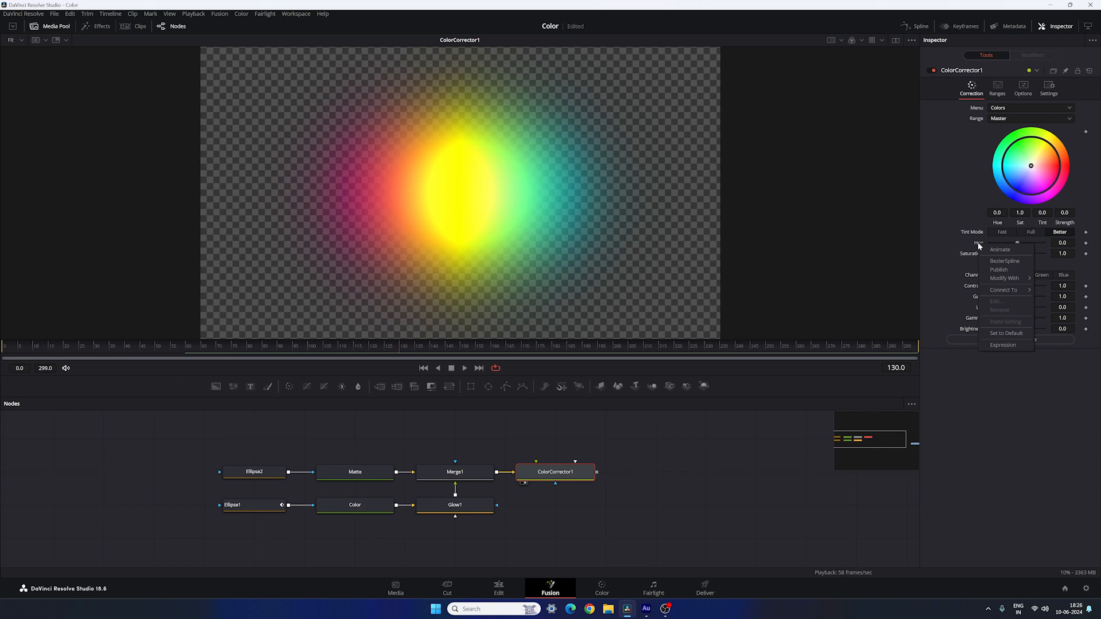
left_click(998, 346)
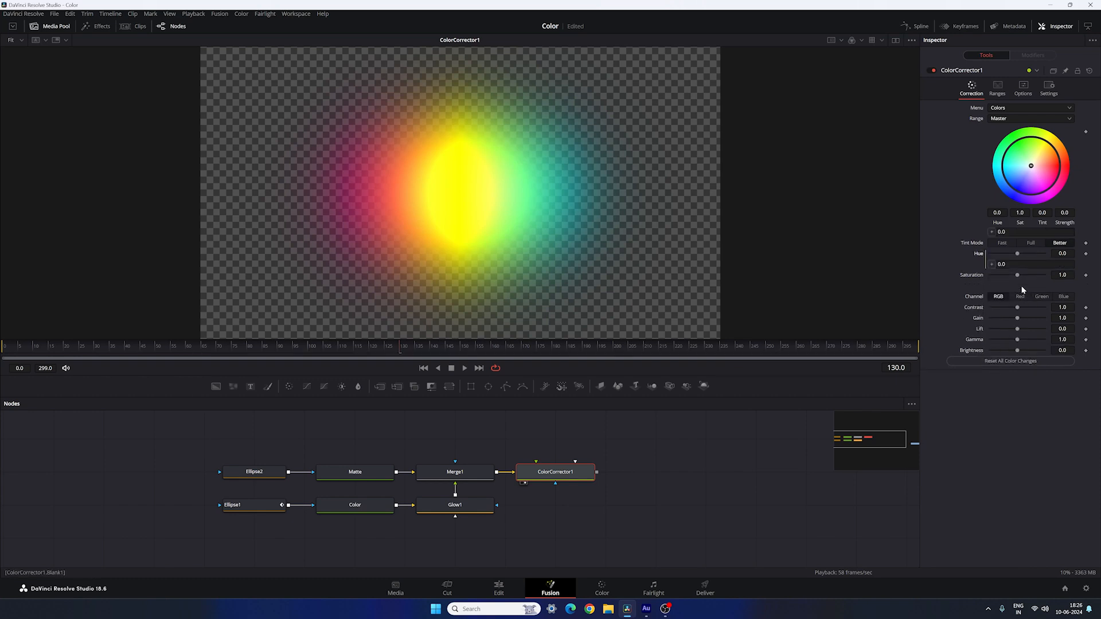
left_click_drag(1007, 264, 997, 264)
type("time*")
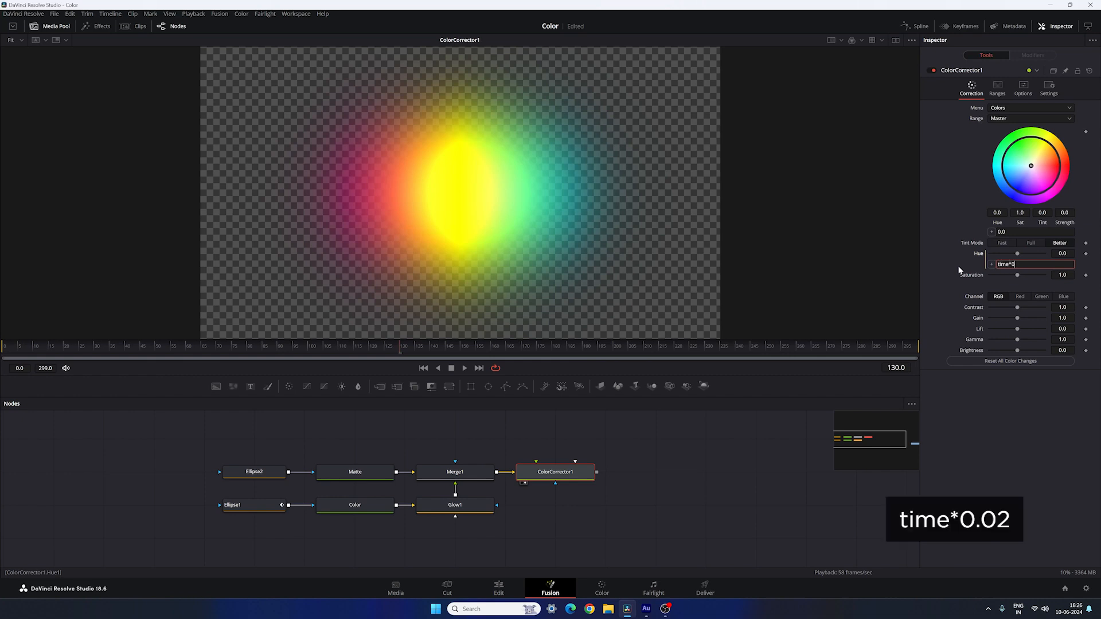
key("Tab")
left_click(464, 369)
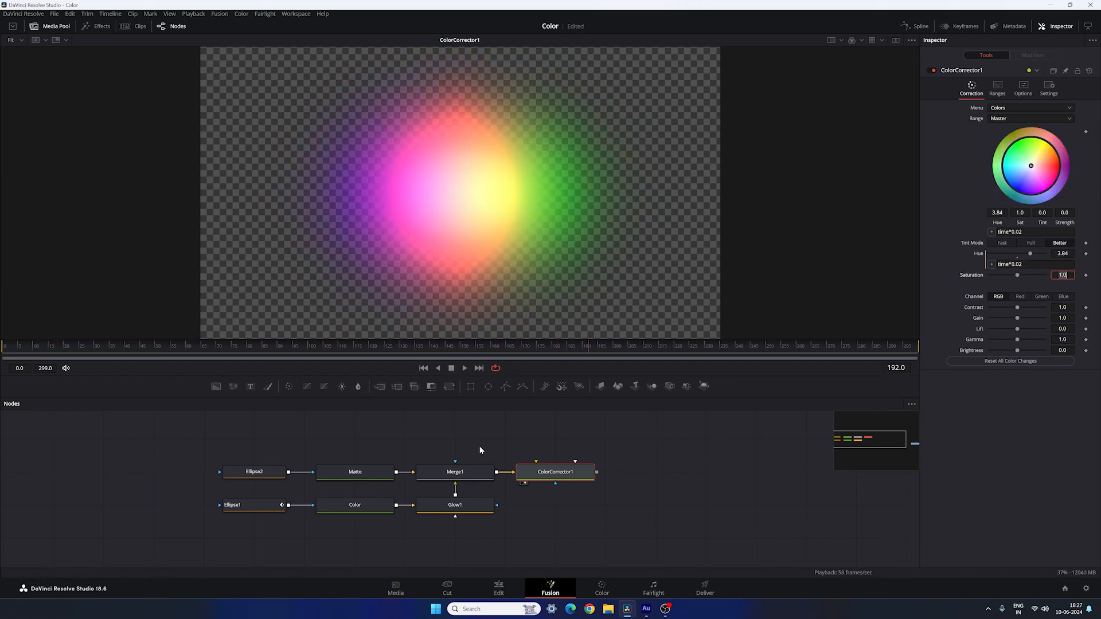
Step: Add a Background node above the Matte node and rename it Circle
left_click(496, 438)
scroll(481, 442, "up", 1)
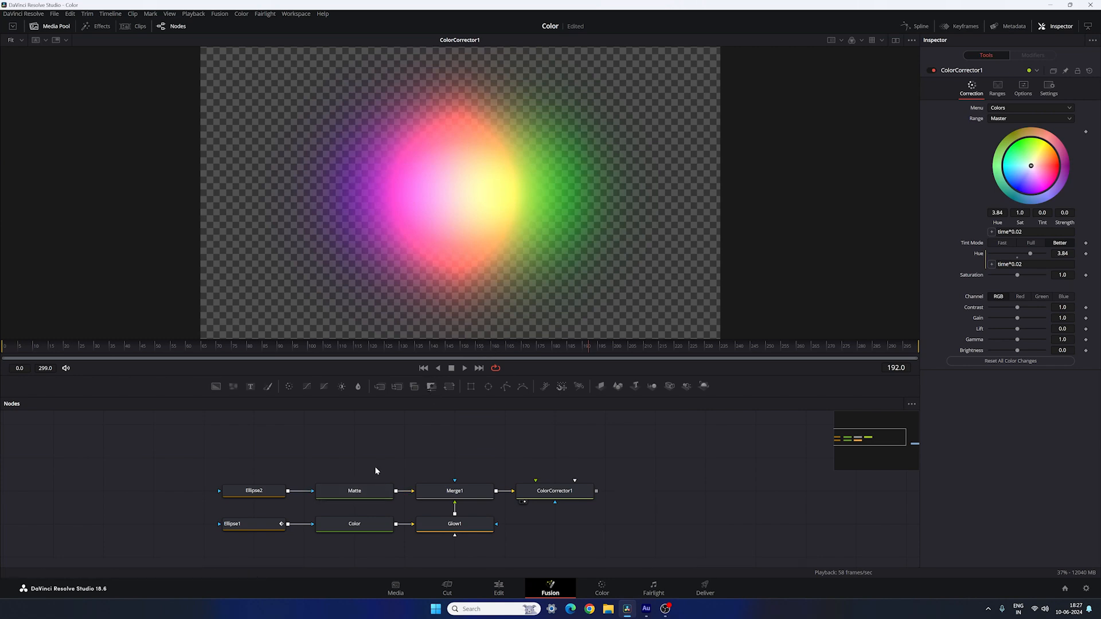
left_click_drag(218, 395, 361, 457)
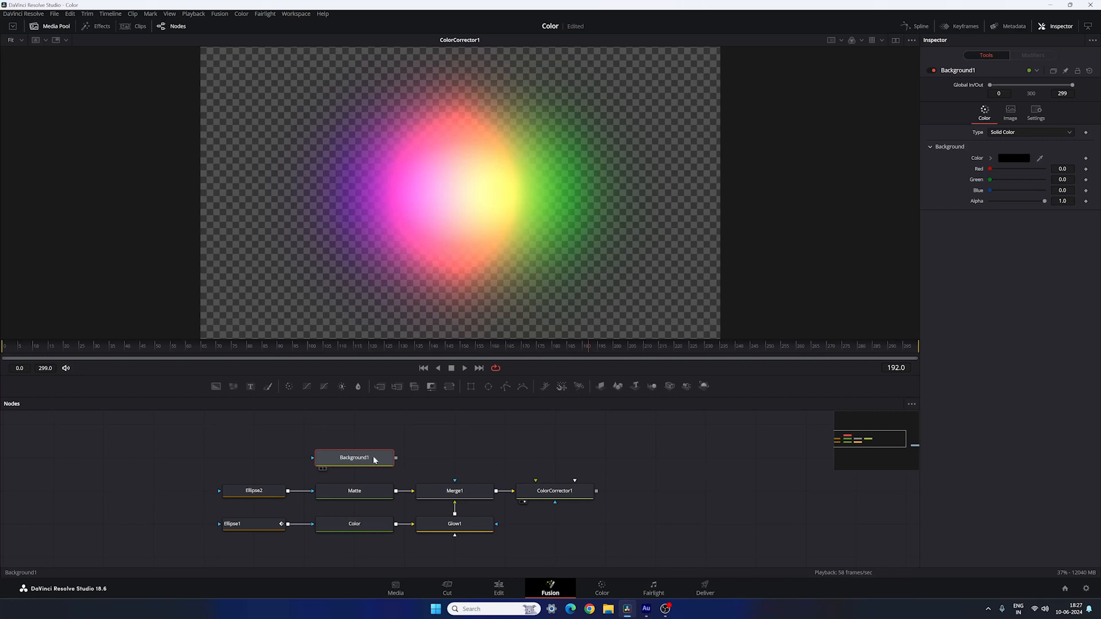
key("F2")
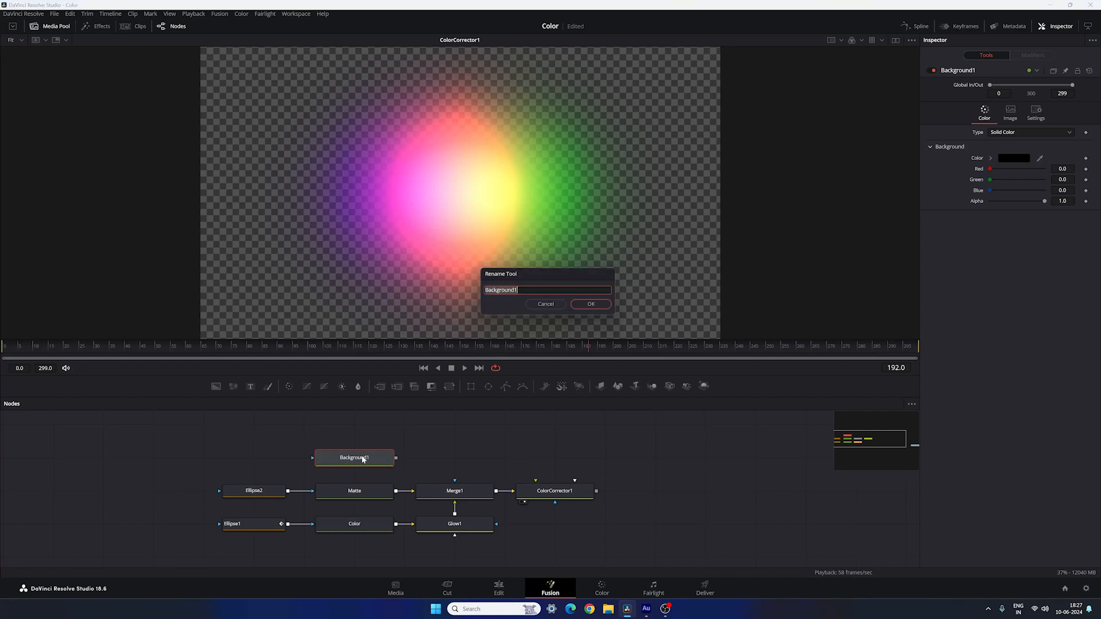
type("Circle")
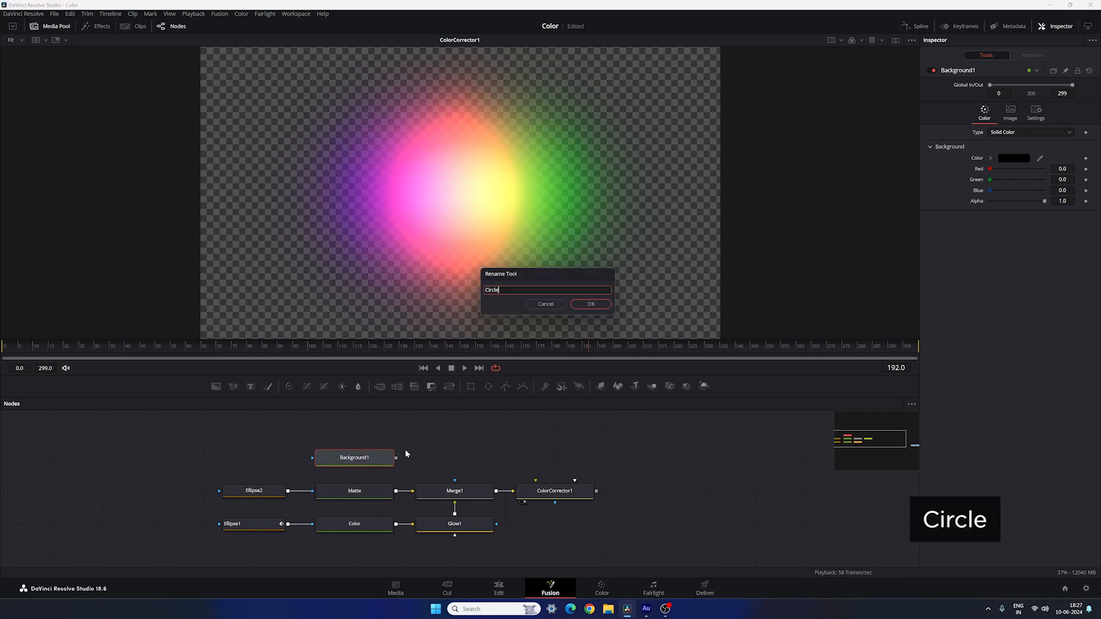
left_click(588, 304)
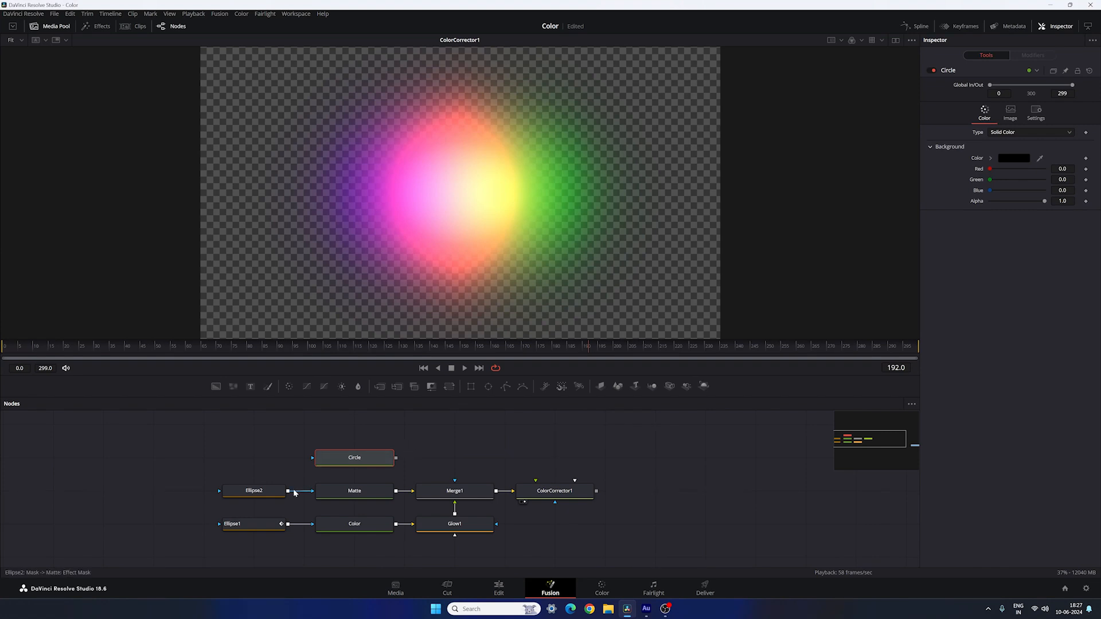
Step: Duplicate the animated Ellipse1 mask beside the Circle node and connect the copy as Circle's mask
left_click(245, 527)
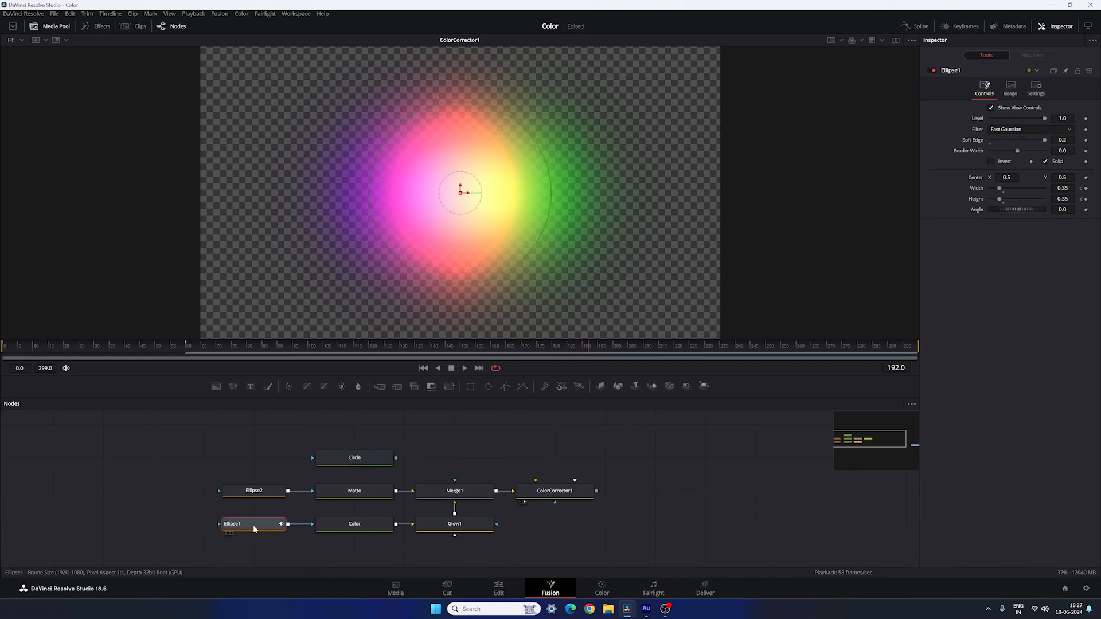
key("ctrl+c")
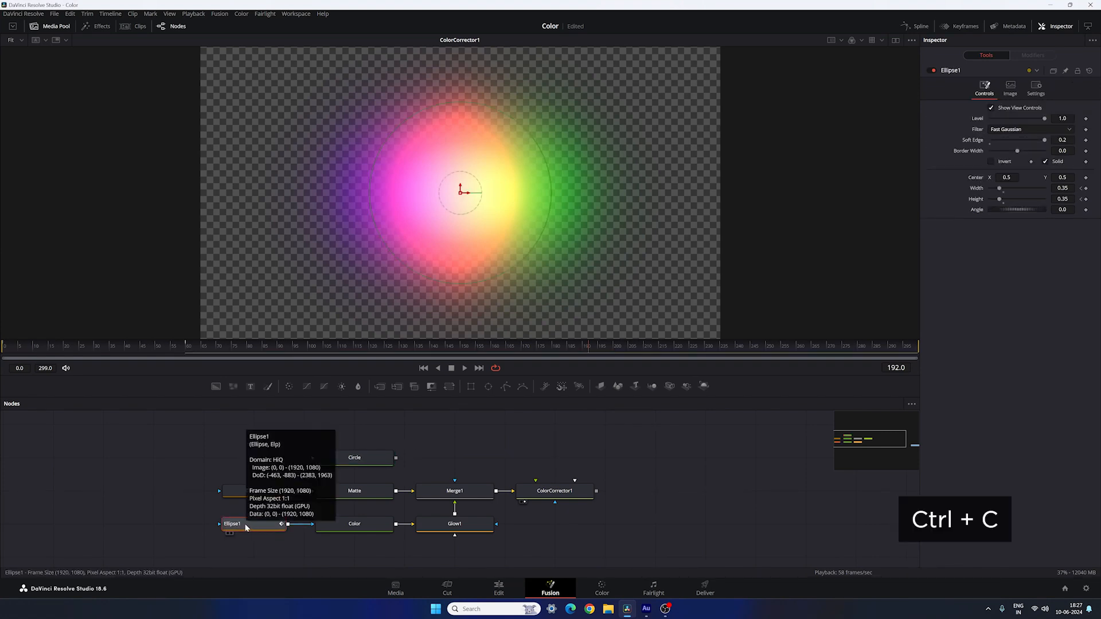
left_click(261, 463)
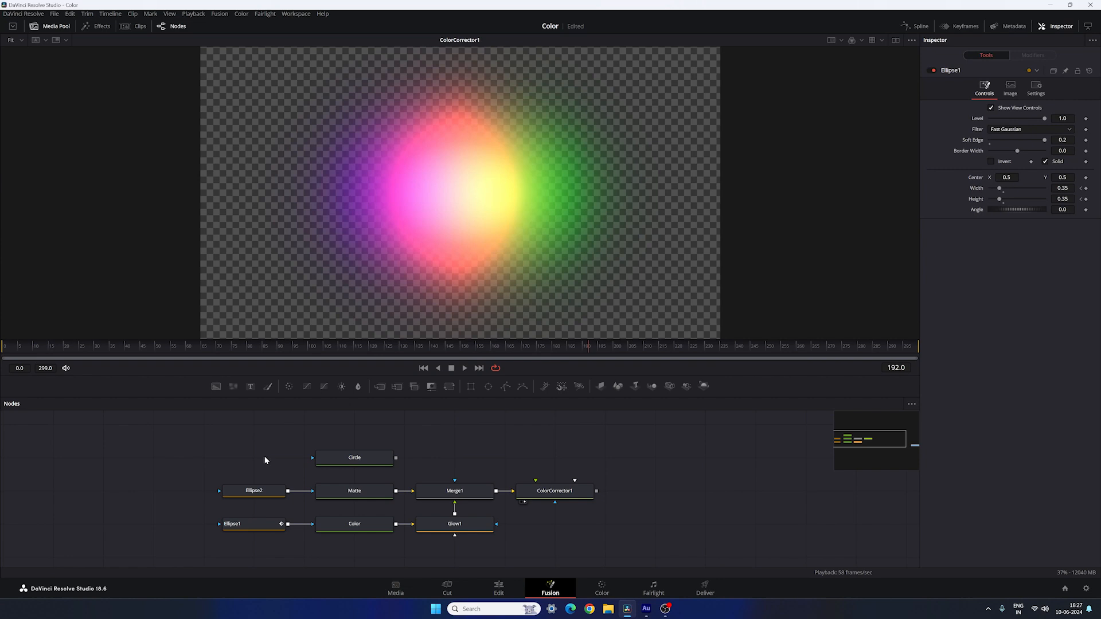
key("ctrl+v")
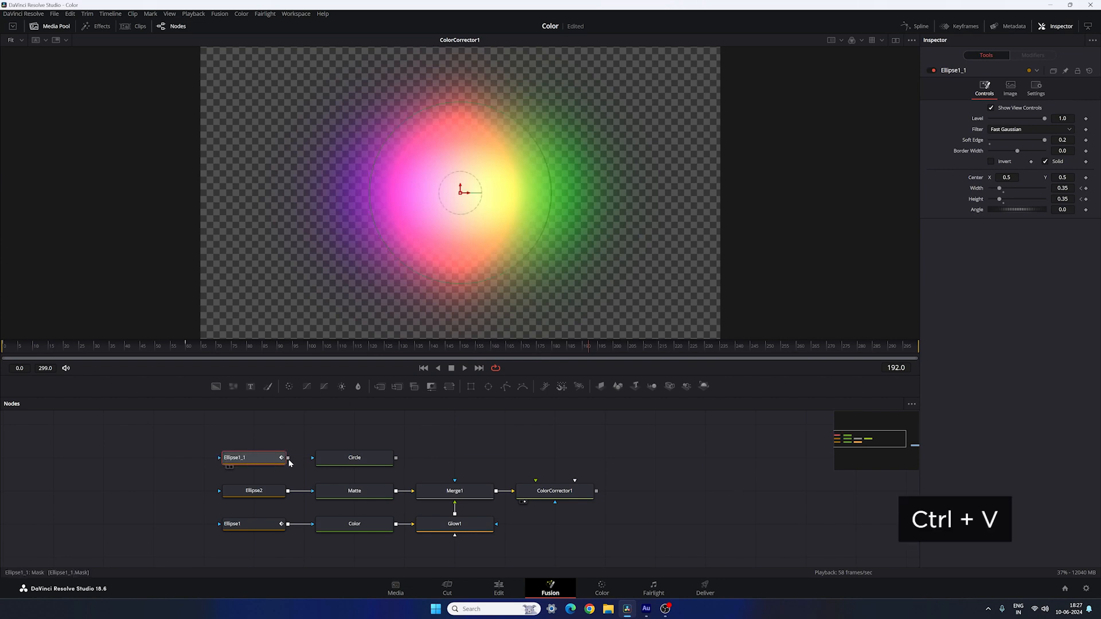
left_click_drag(288, 457, 355, 460)
left_click(438, 462)
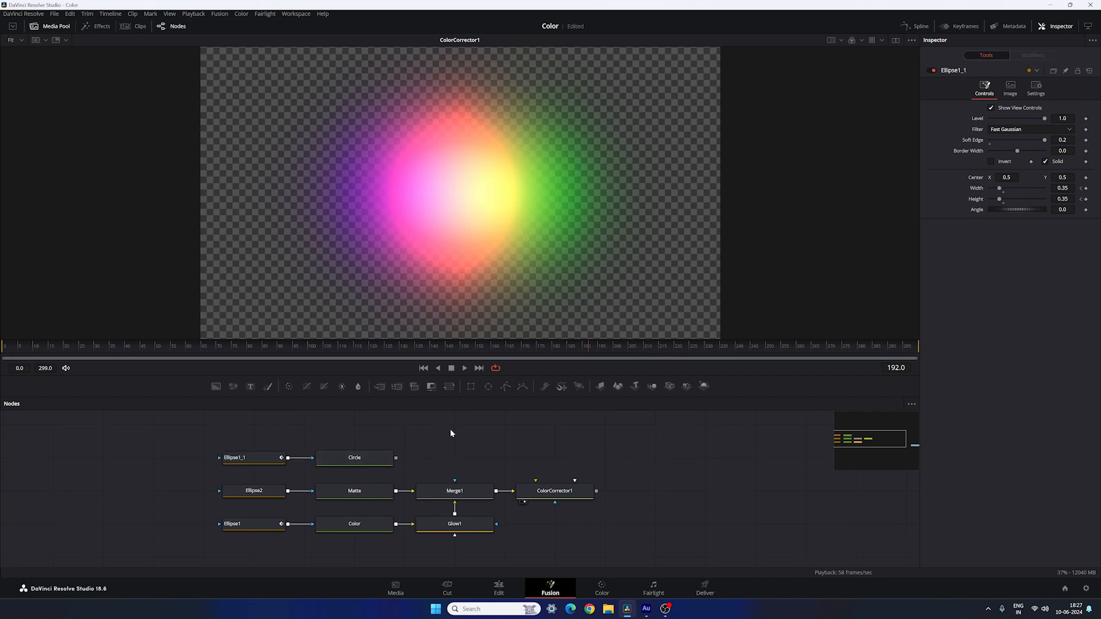
Step: Add a Merge node with the Color Corrector as background and Circle as foreground, and show it in the viewer
left_click_drag(380, 385, 567, 496)
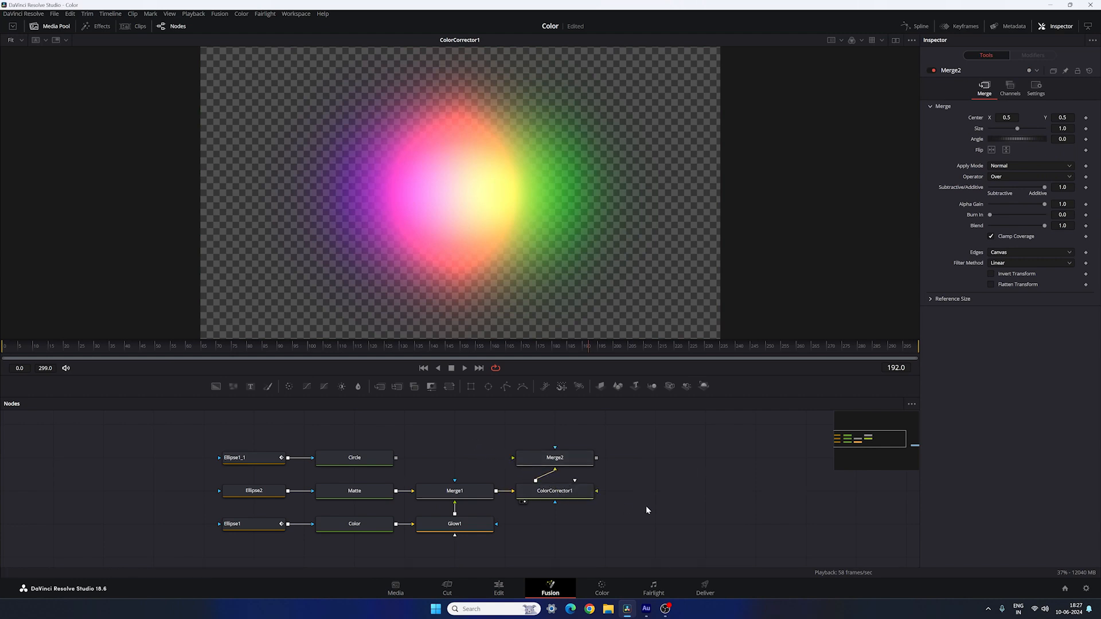
left_click_drag(513, 457, 373, 459)
left_click_drag(554, 462, 586, 259)
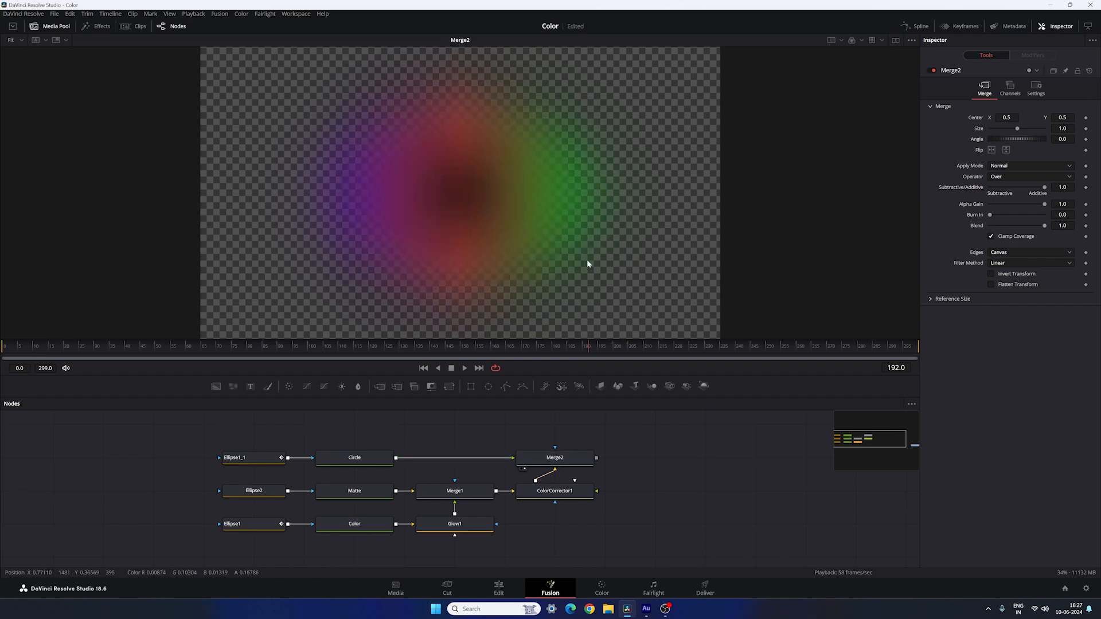
Step: Reduce the soft edge of the Circle's ellipse mask to 0 and preview the result at frame 99
left_click(249, 460)
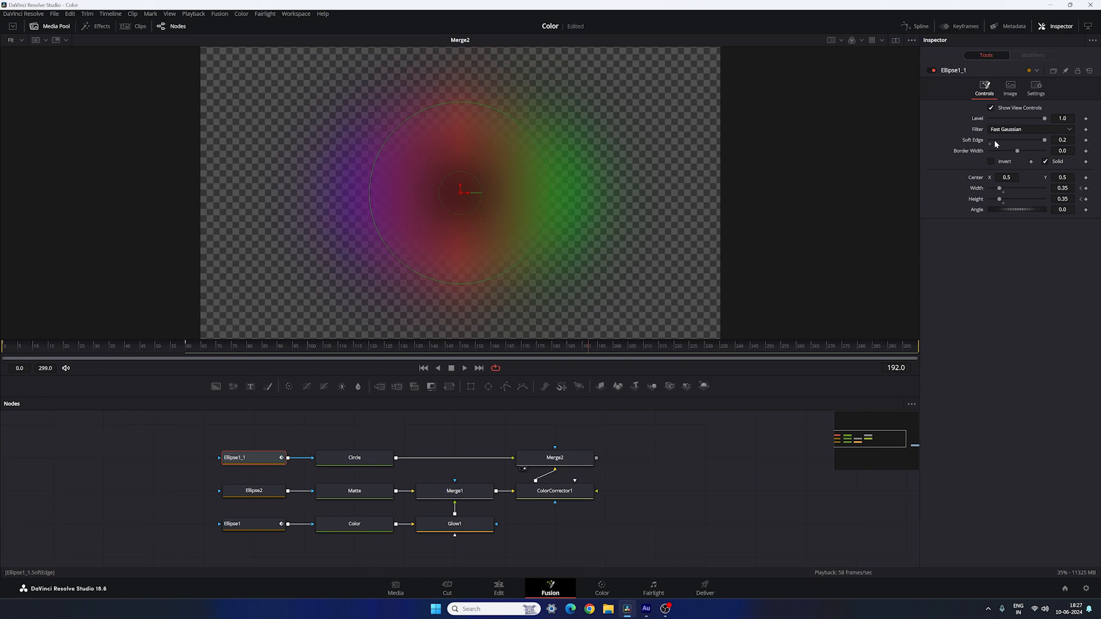
left_click_drag(1043, 143, 987, 142)
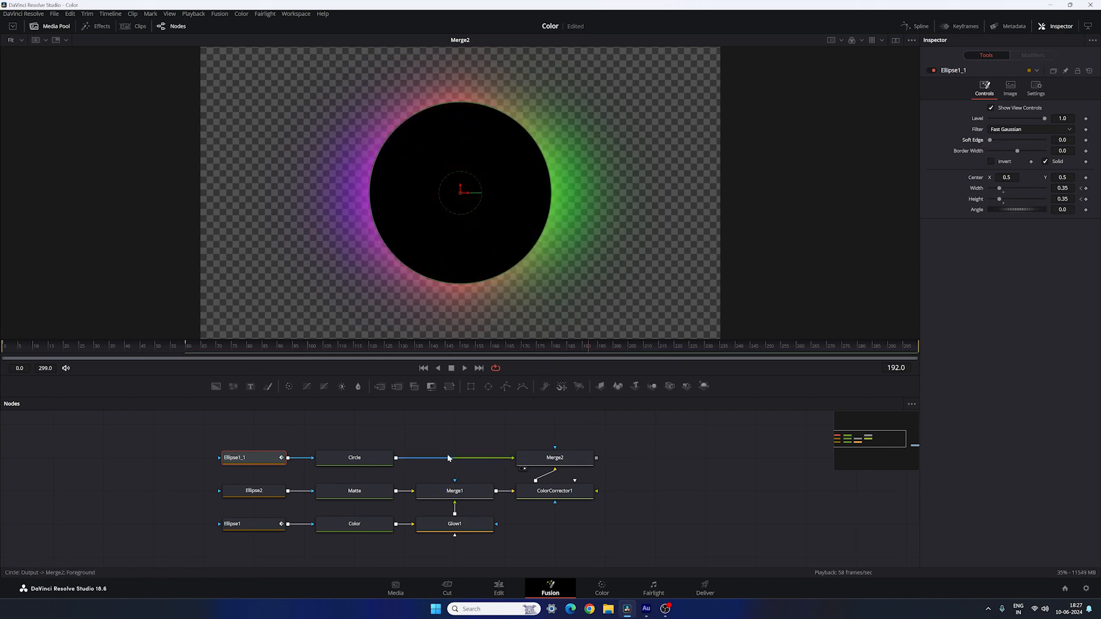
left_click(436, 427)
left_click_drag(404, 348, 302, 344)
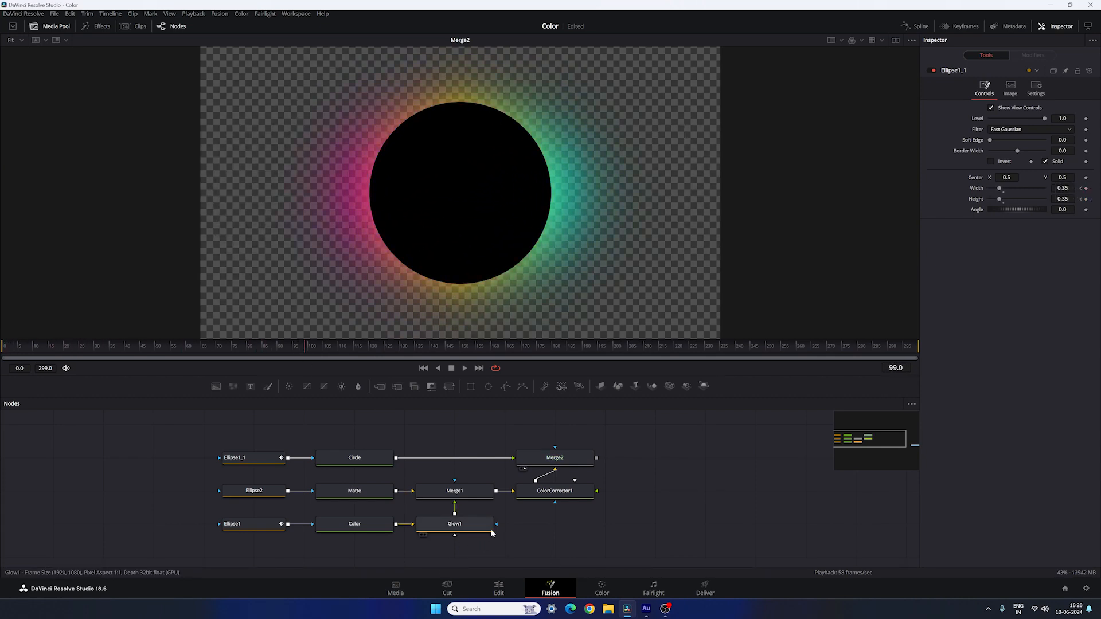
Step: Set the glow amount of the Glow1 node to 0.85
left_click(457, 530)
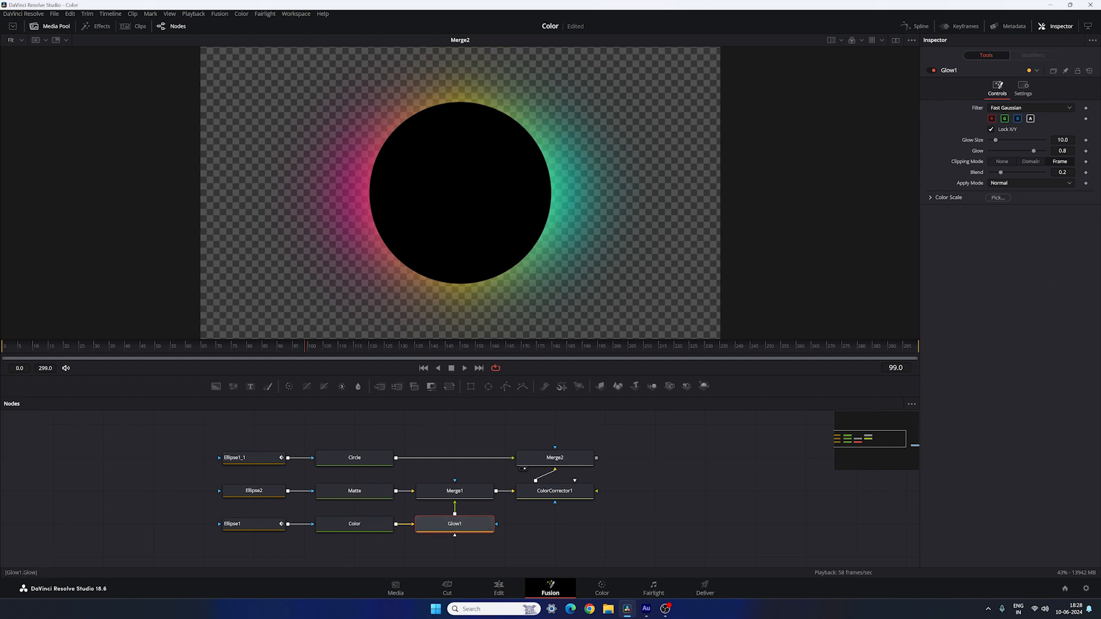
left_click(1066, 151)
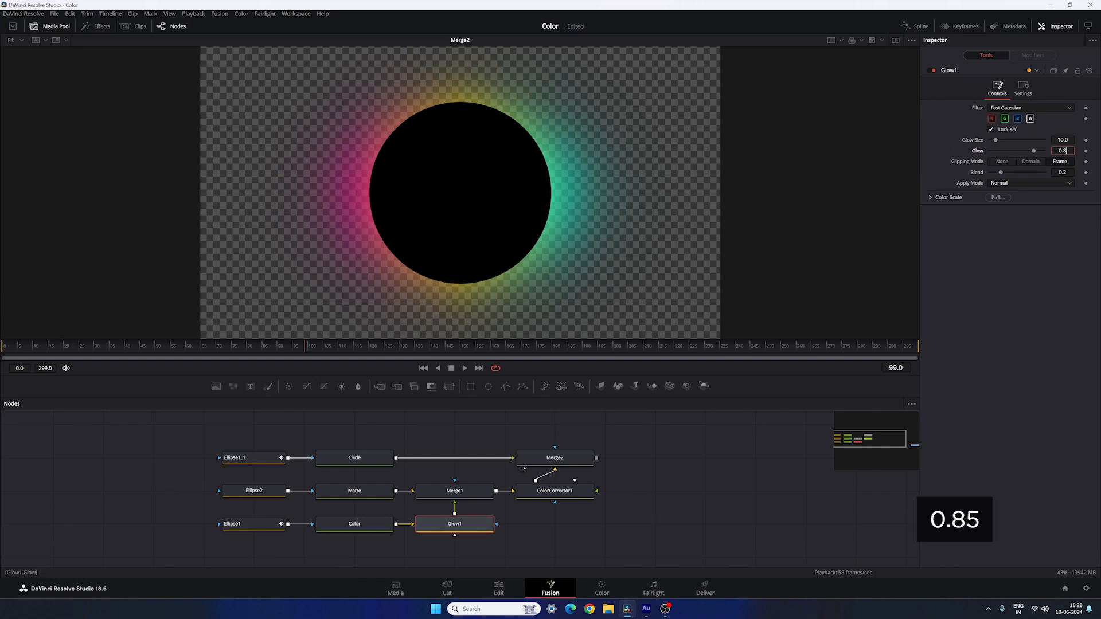
type("5")
key("Tab")
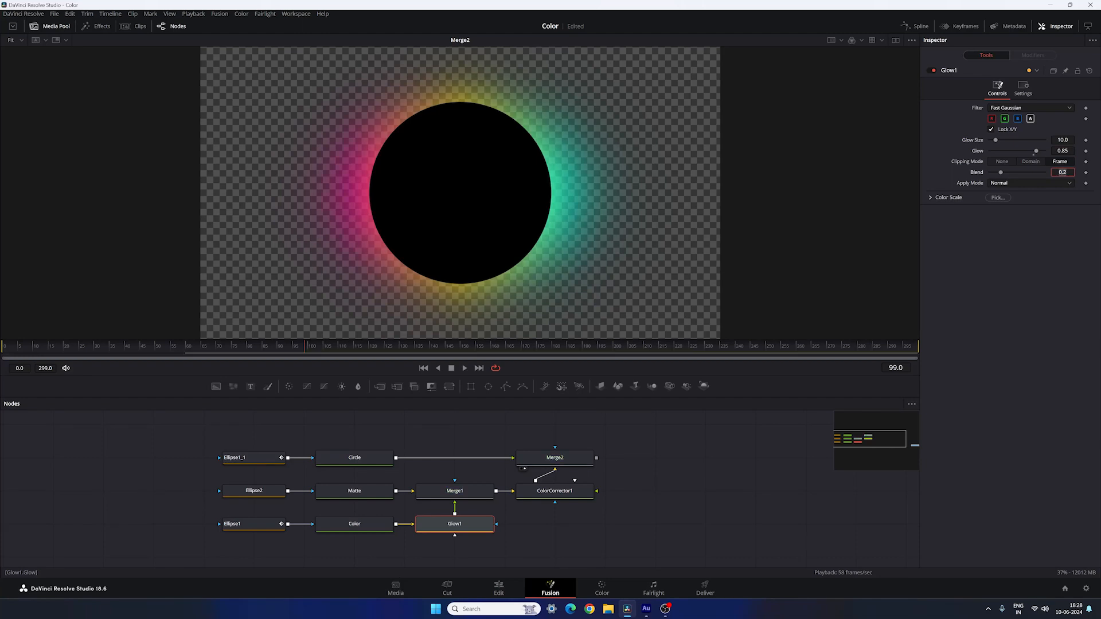
Step: Insert a Drop Shadow node between the Circle node and Merge2
left_click(354, 461)
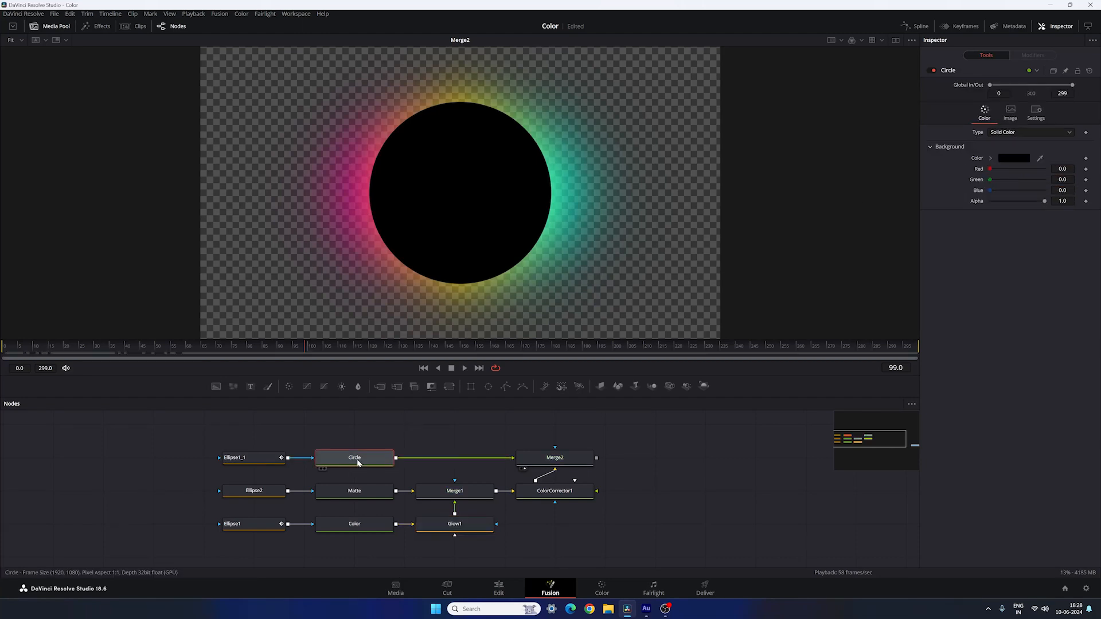
key("ctrl+space")
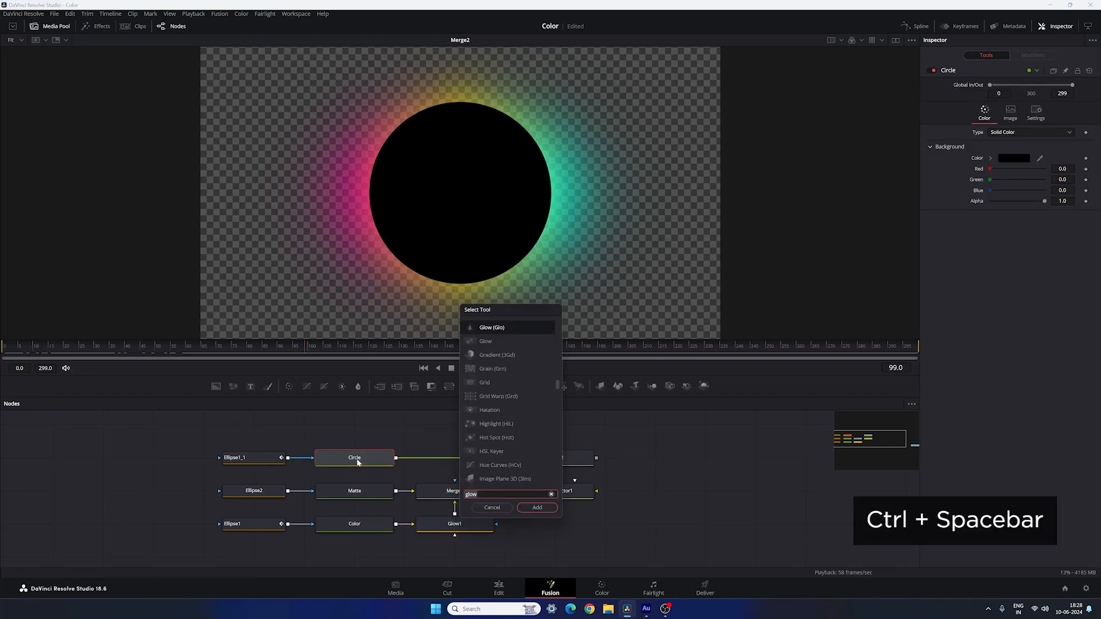
type("drop")
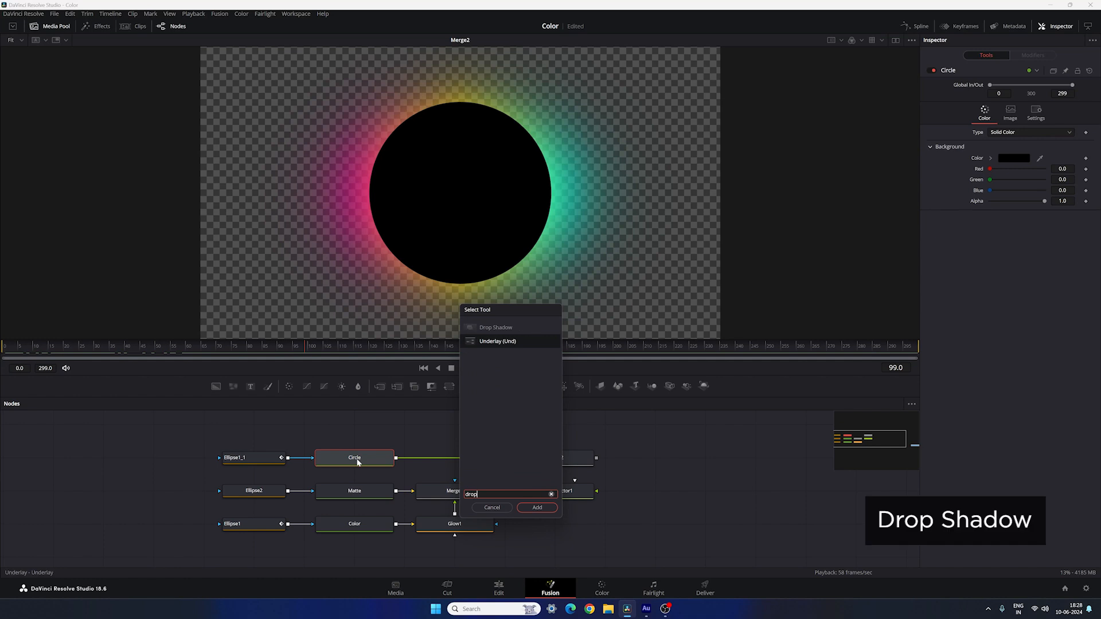
left_click(490, 329)
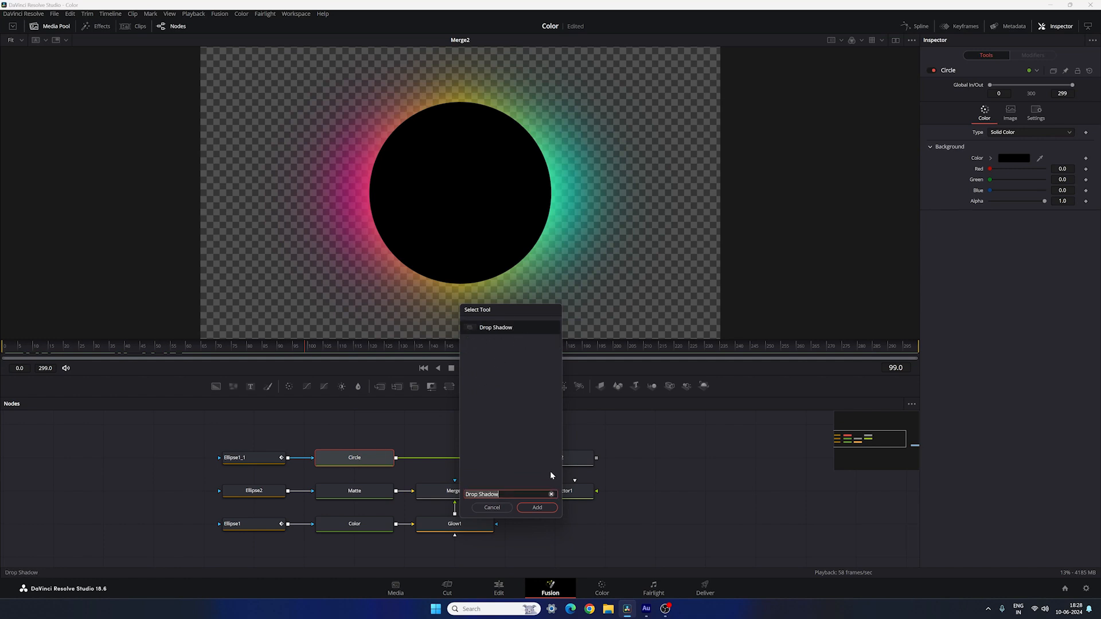
left_click(537, 507)
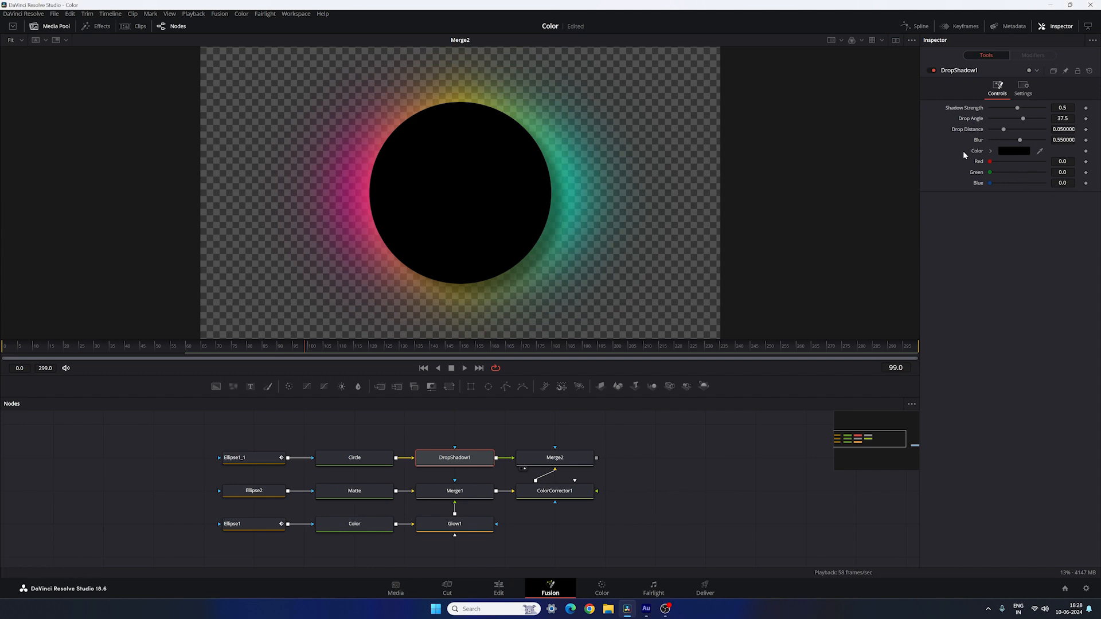
Step: Set the drop shadow's strength to 0.7, drop distance to 0 and blur to 0.55, and compare with the effect switched off
left_click(1065, 108)
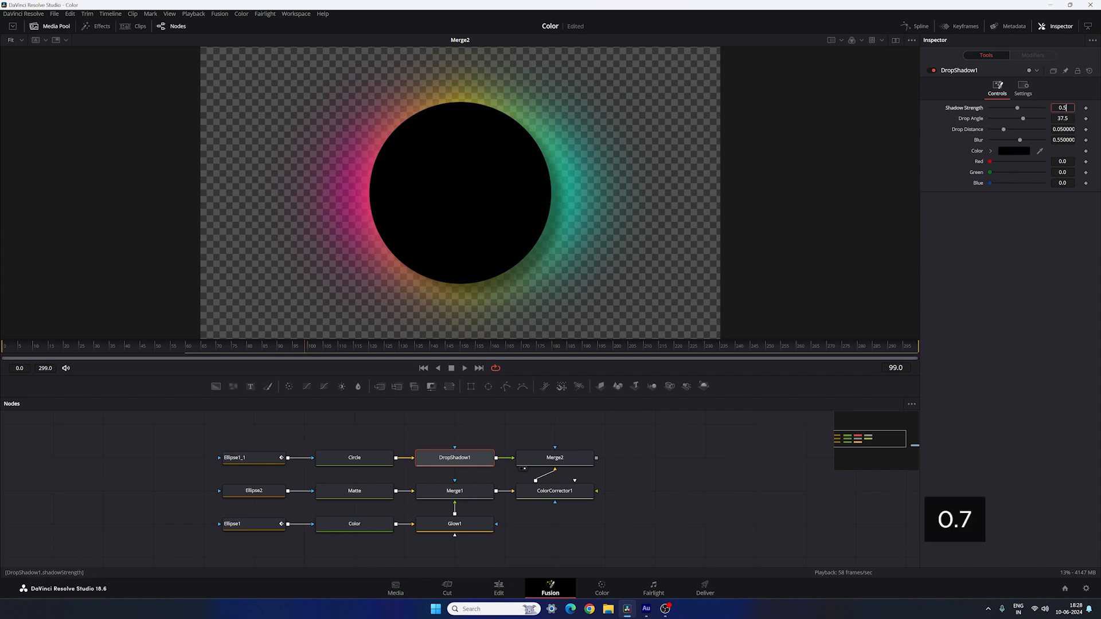
type("0.7")
key("Tab")
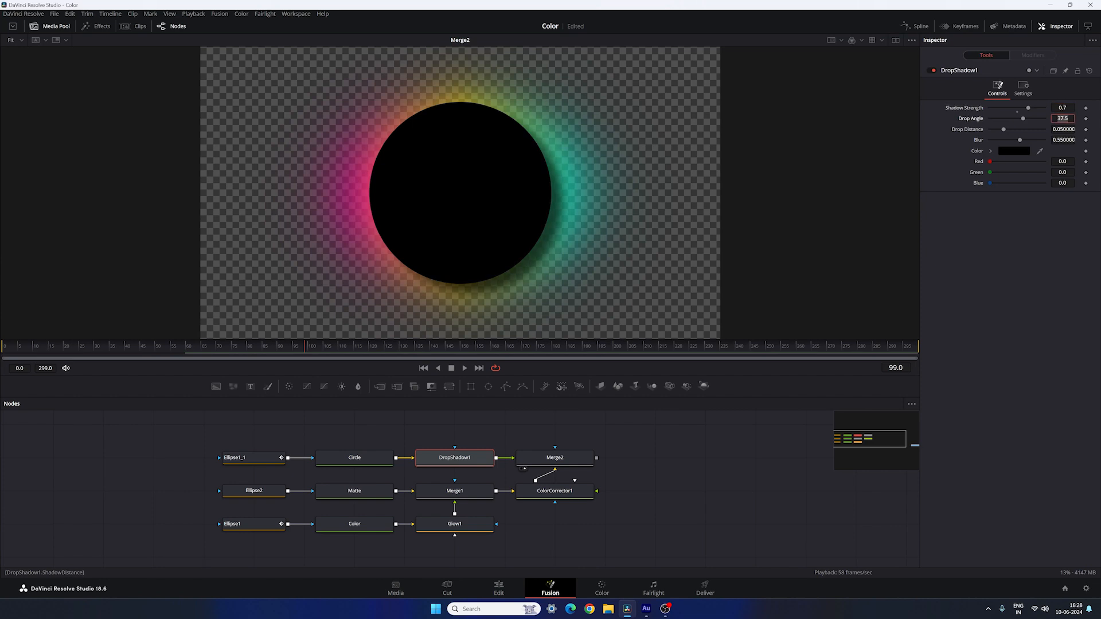
type("0")
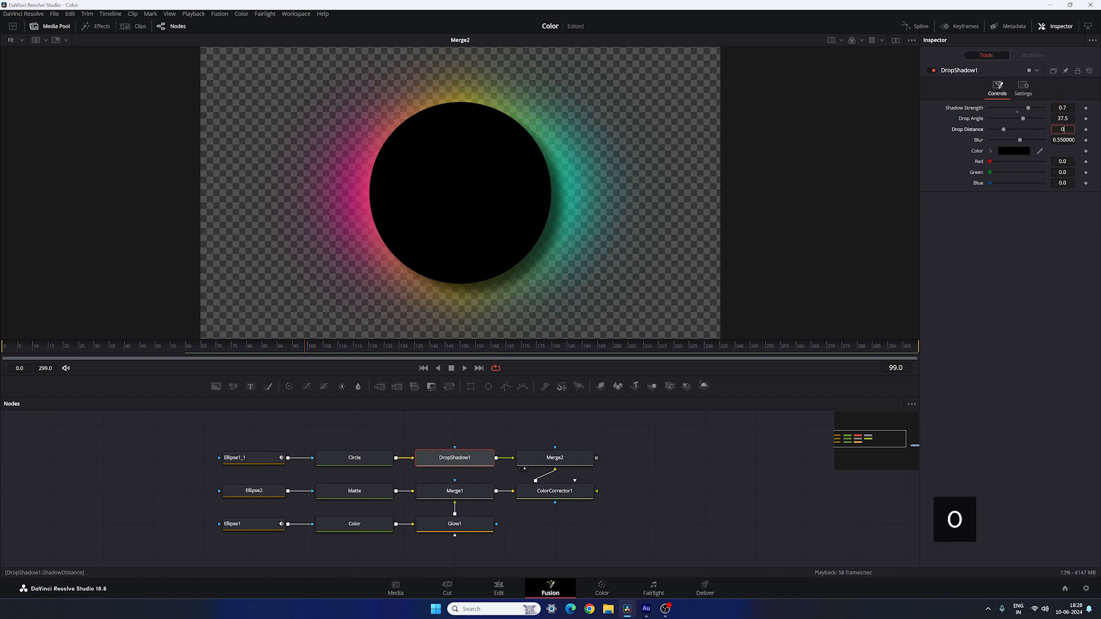
key("Tab")
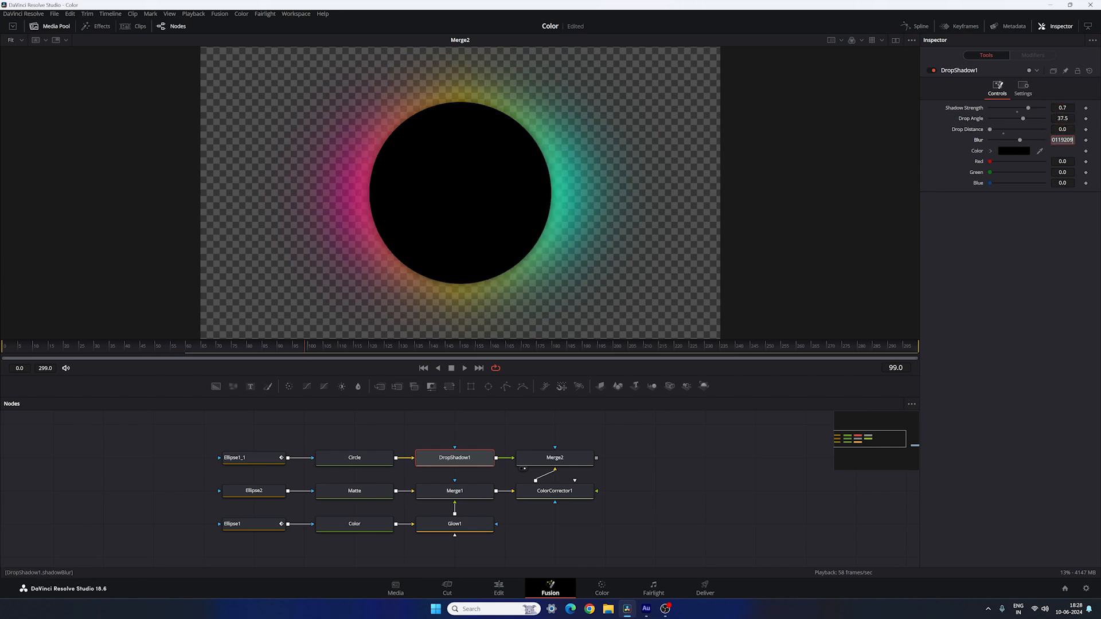
type("0.55")
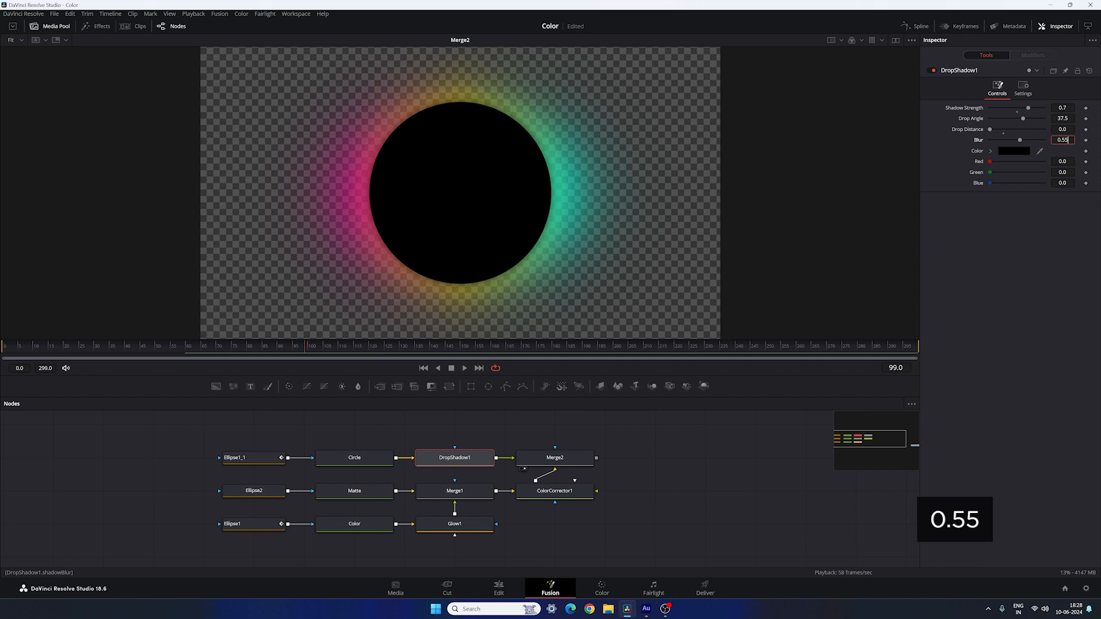
key("Tab")
left_click(1064, 150)
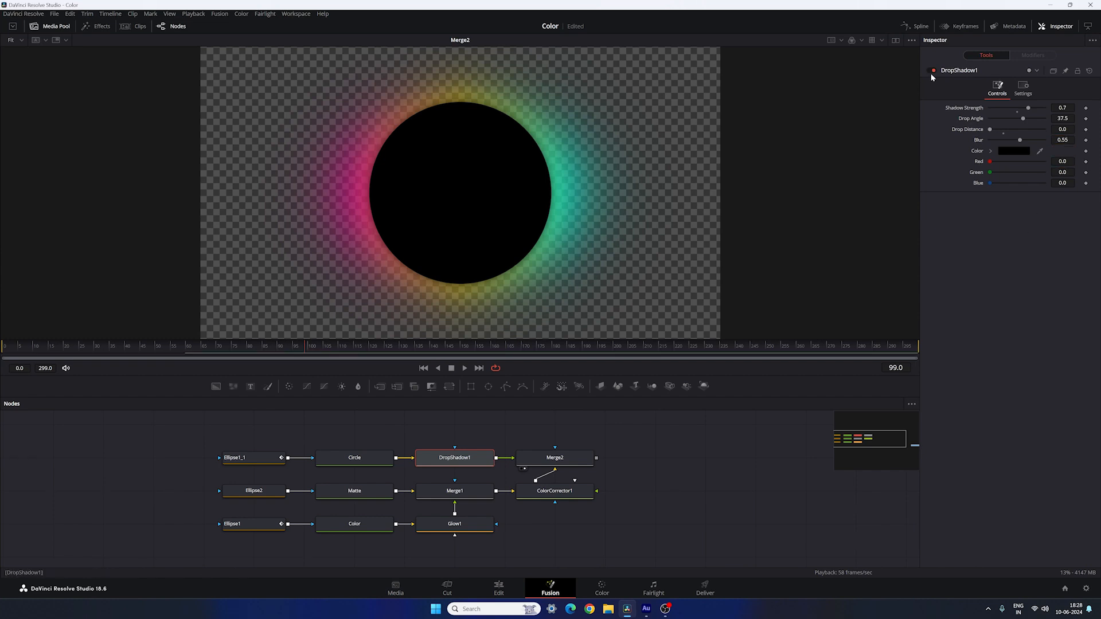
left_click(933, 71)
left_click(933, 71)
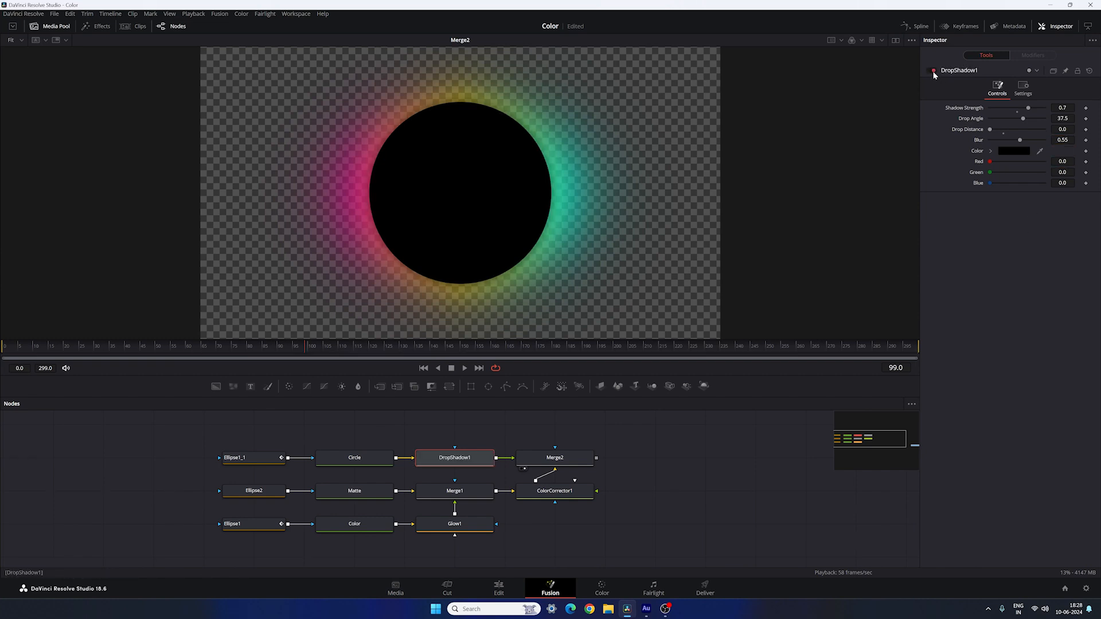
Step: Add a black Background node, merge the output of Merge2 over it, and show the new merge in the viewer
left_click(631, 473)
left_click_drag(656, 473, 549, 471)
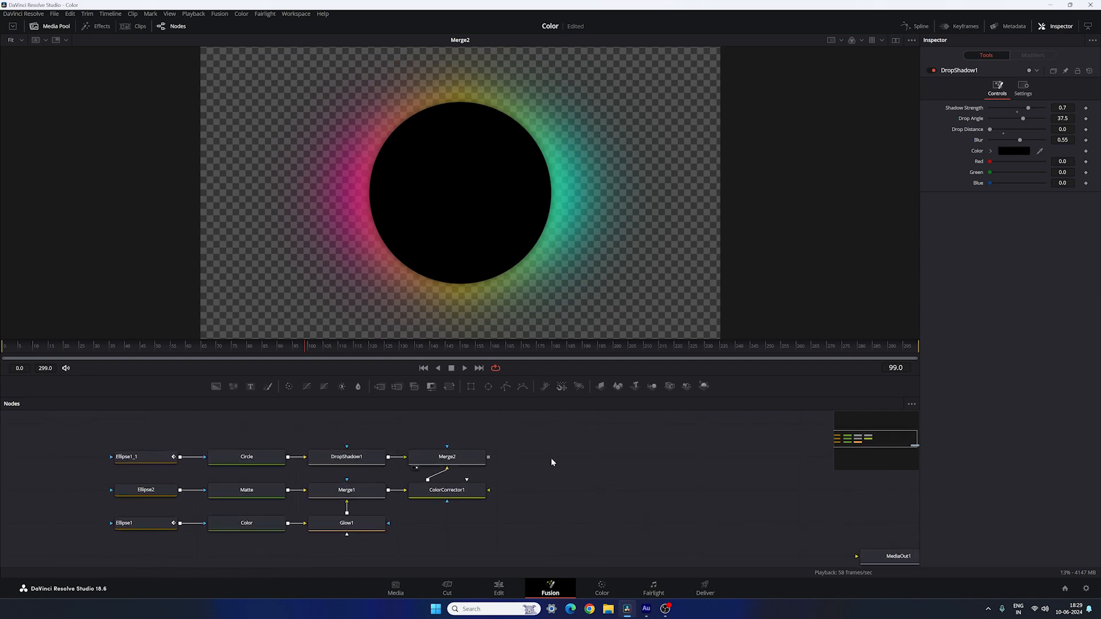
left_click_drag(216, 388, 648, 218)
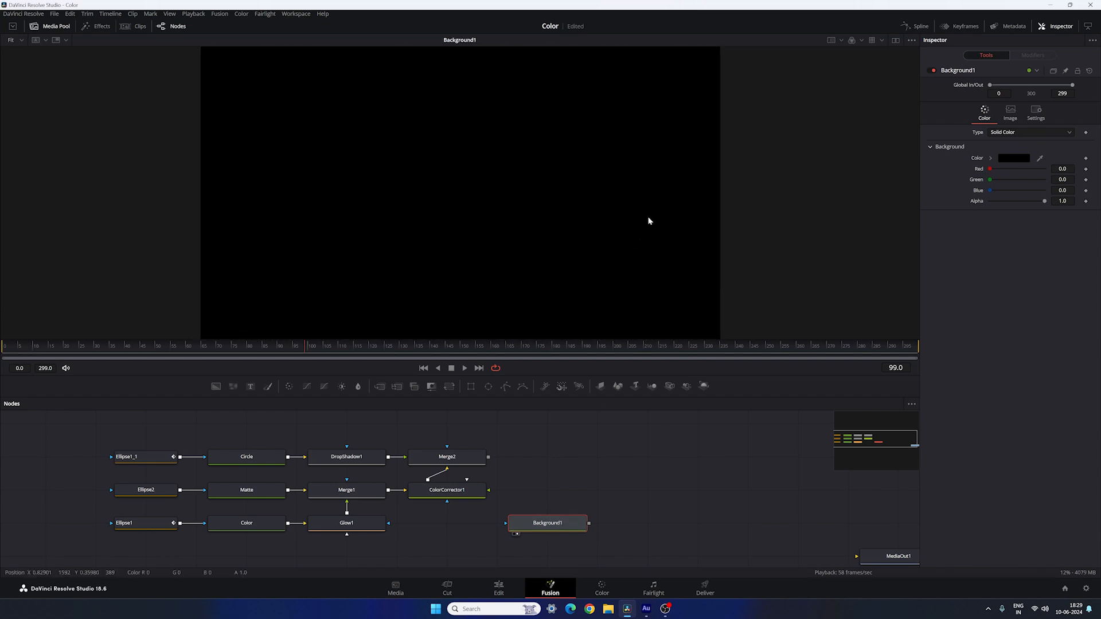
left_click(542, 444)
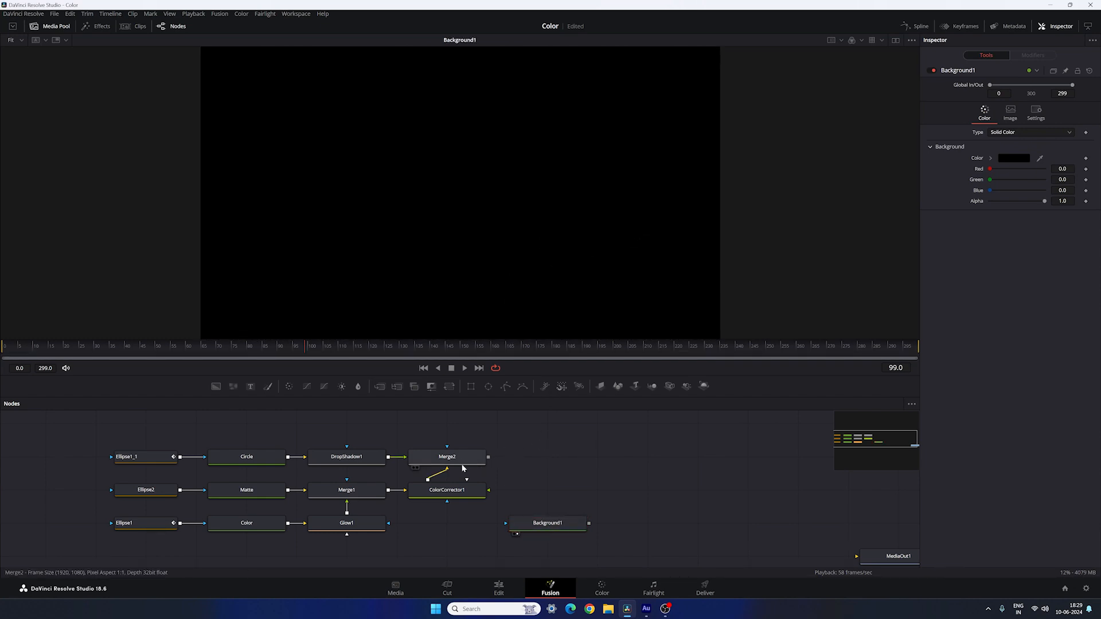
left_click_drag(488, 457, 590, 523)
left_click_drag(658, 528, 560, 454)
key("1")
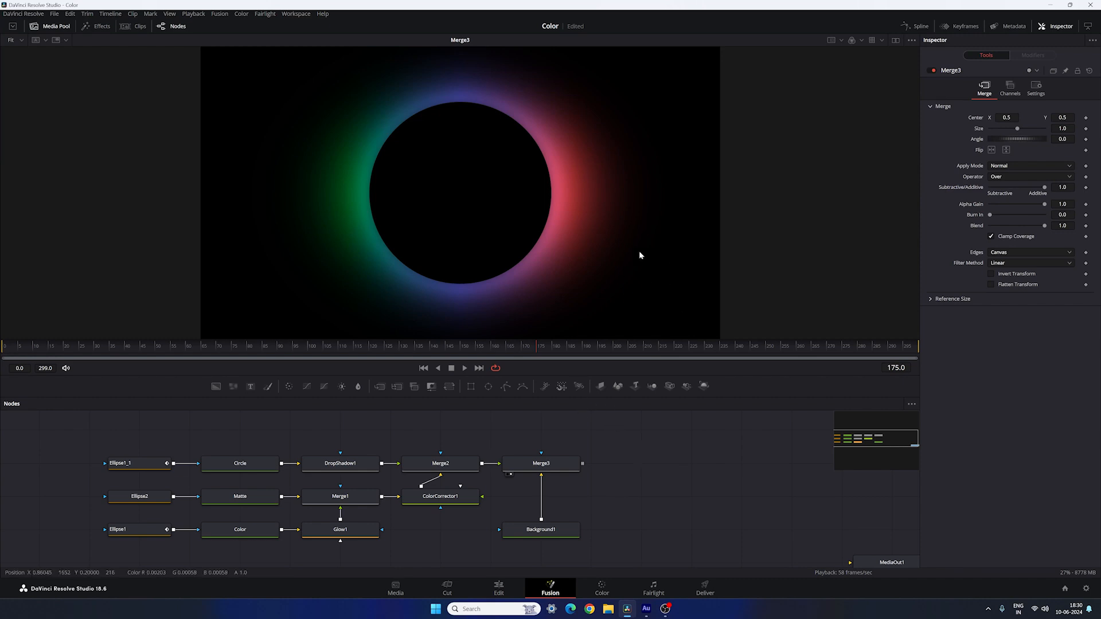
Step: Add a Grain node after Merge3 and set its power to 0.5
left_click(549, 464)
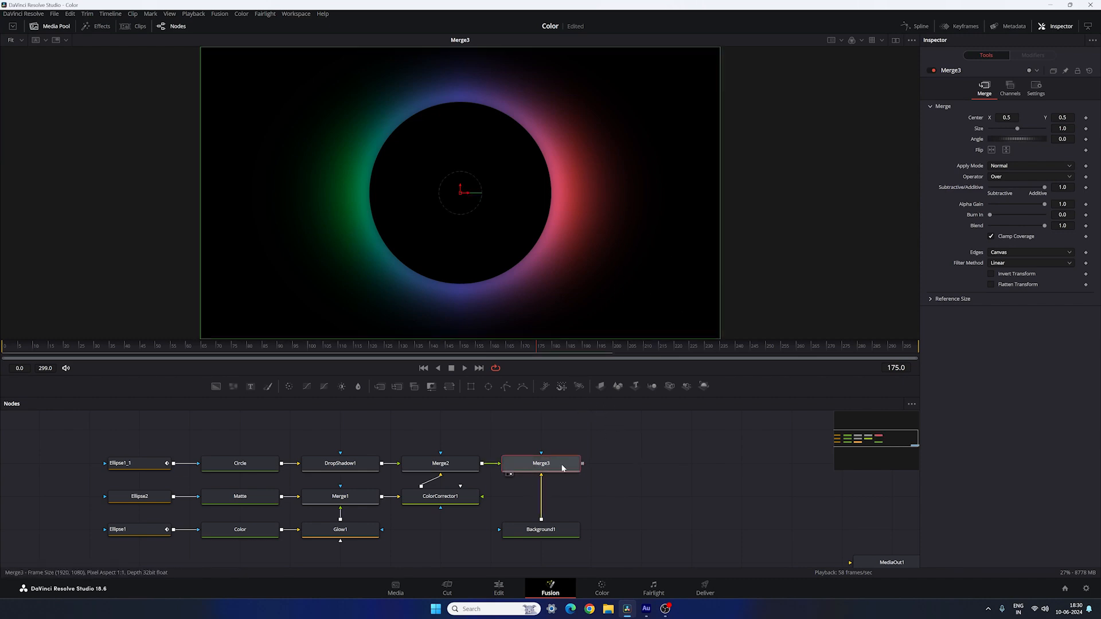
key("ctrl+space")
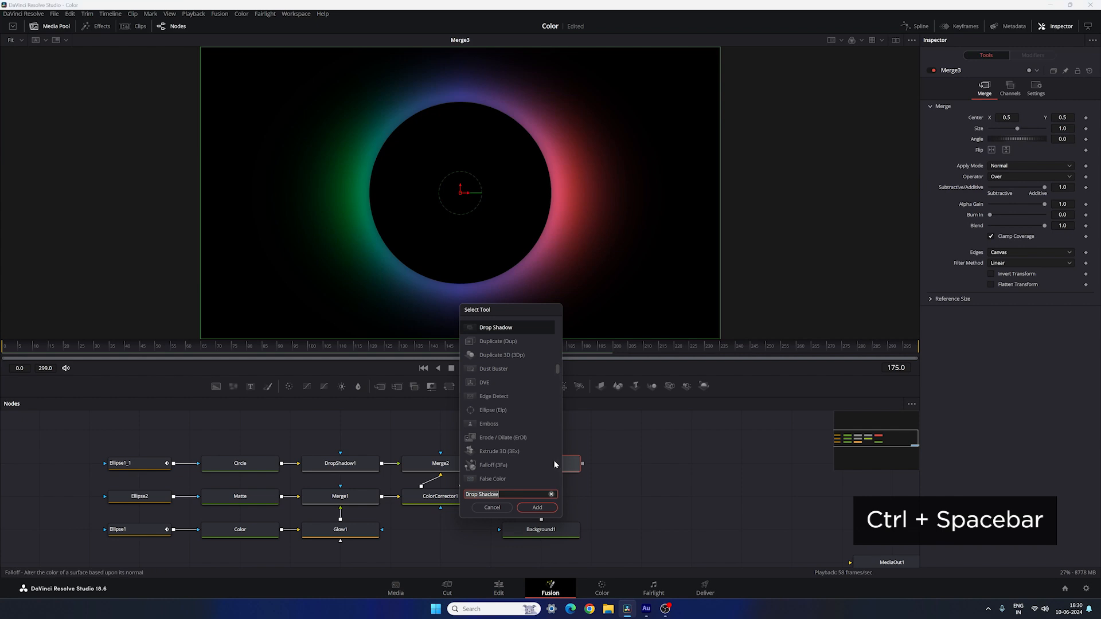
type("gr")
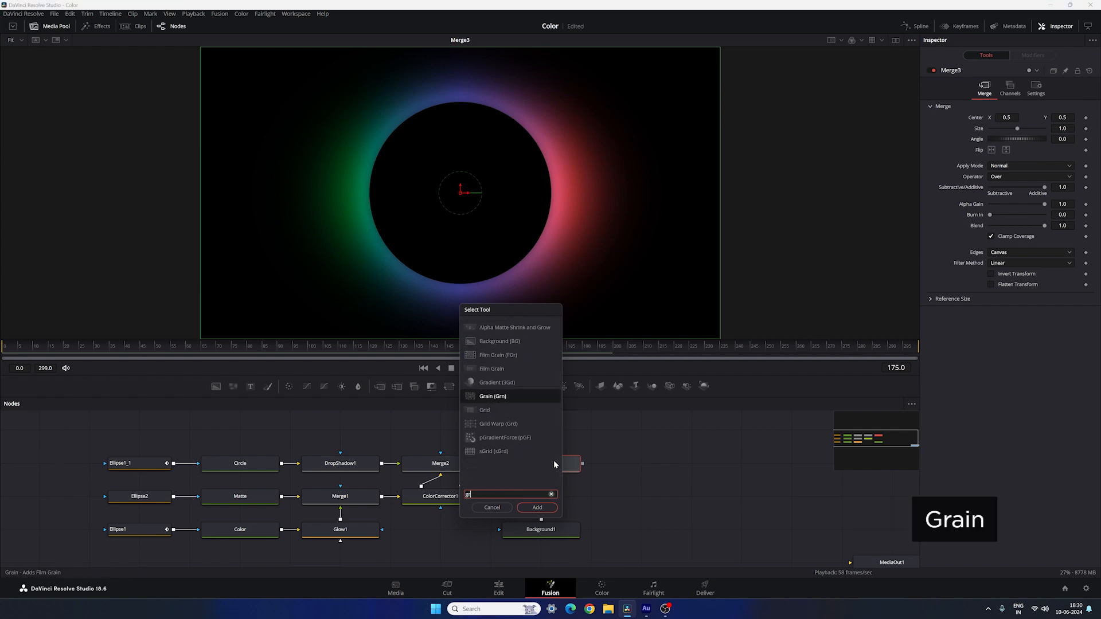
left_click(537, 508)
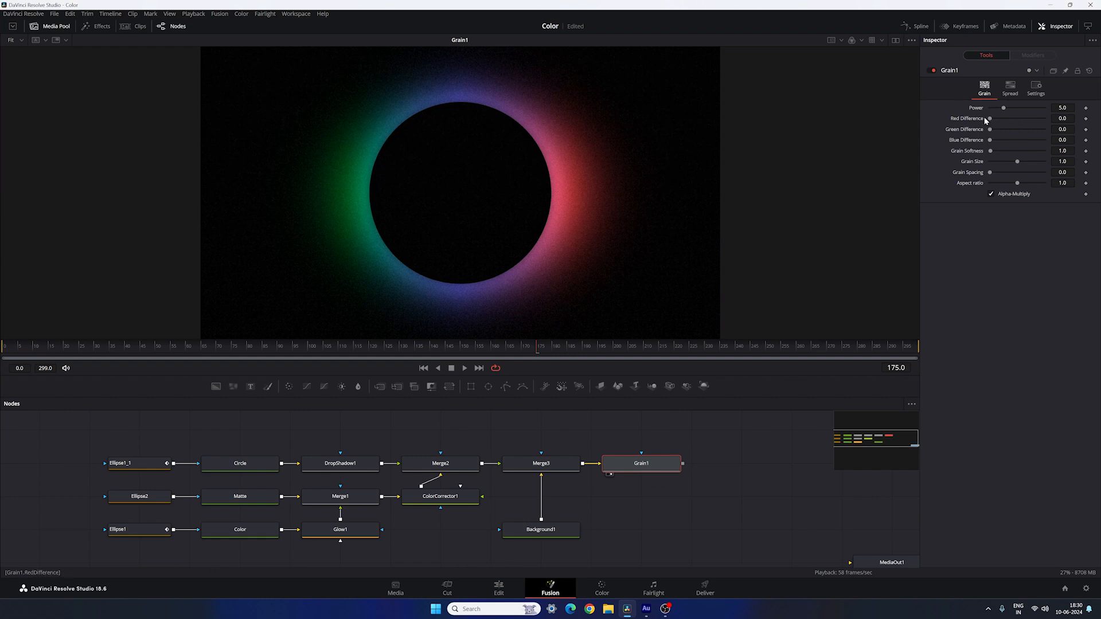
left_click(1064, 108)
type("0")
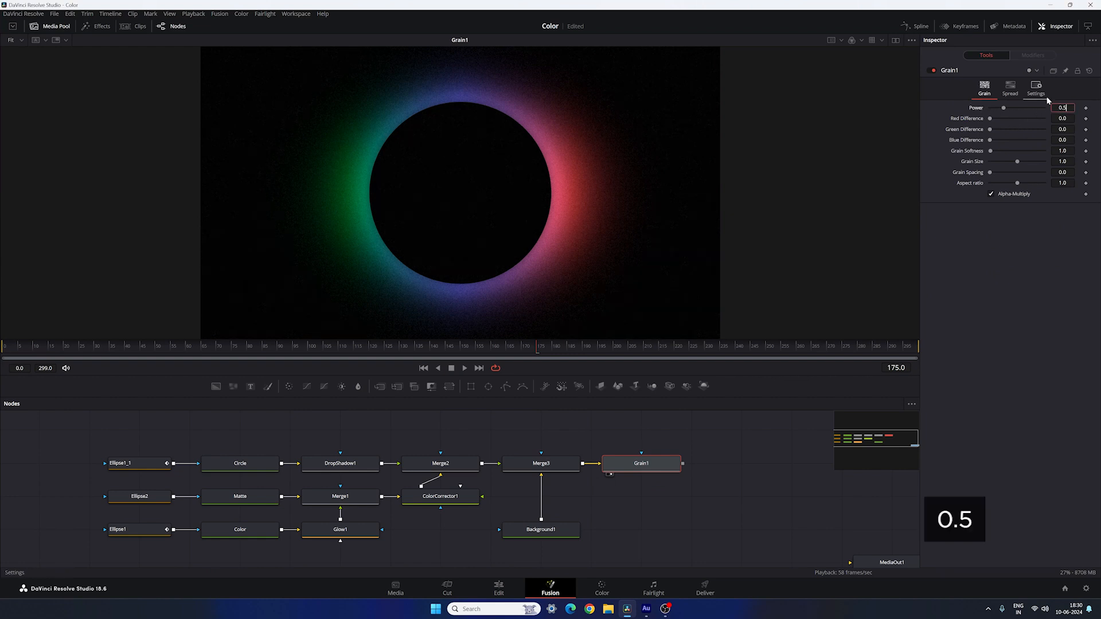
type(".5")
key("Return")
Step: Add a Text node above Merge2 with the text COLORS and show it in the viewer
left_click_drag(540, 428, 536, 457)
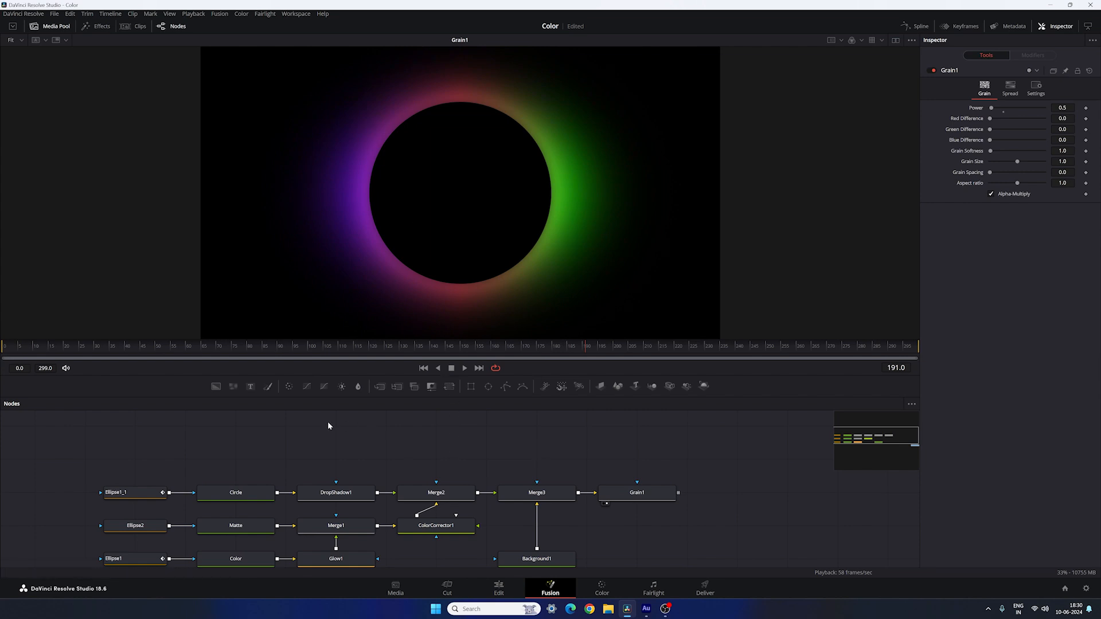
left_click_drag(250, 390, 437, 459)
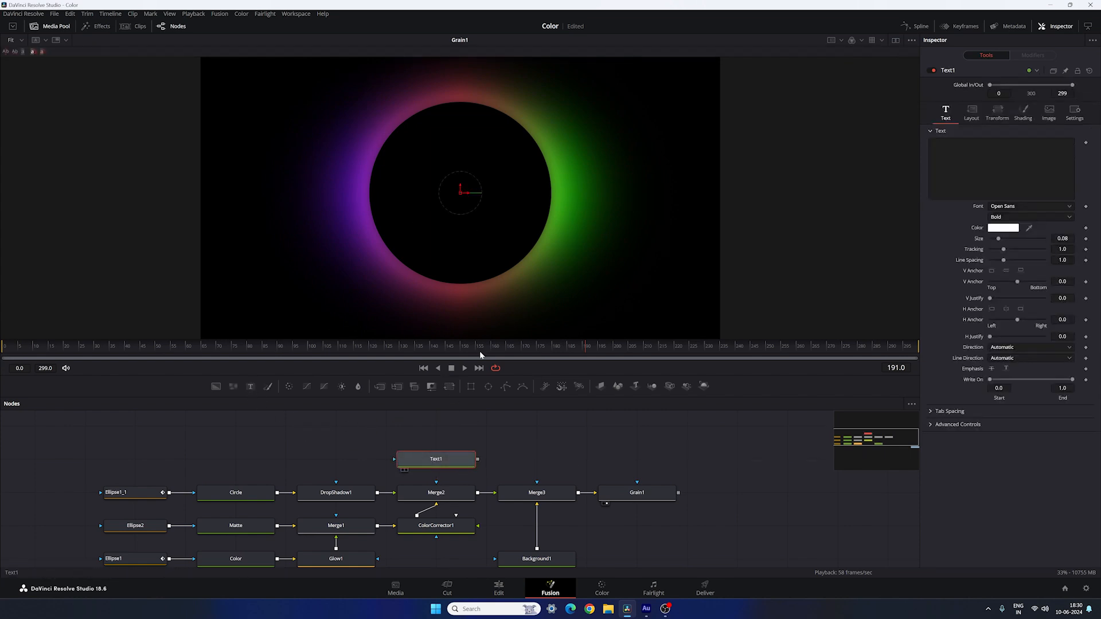
type("COLORS")
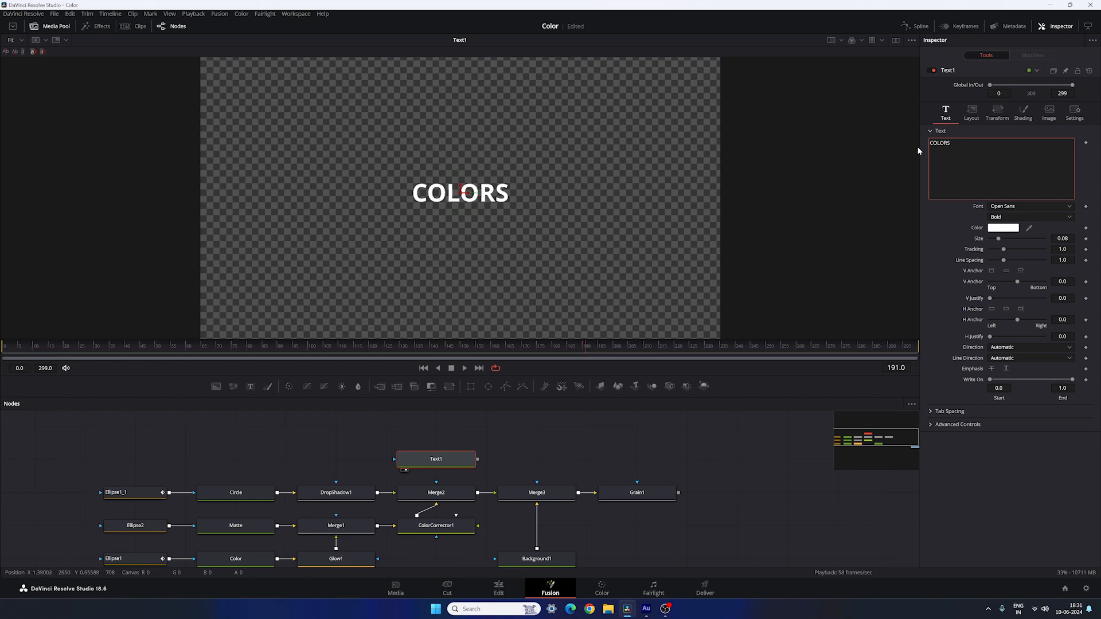
Step: Format the COLORS text in Bebas Neue Pro with the Middle style and a size of 0.1
left_click(1022, 206)
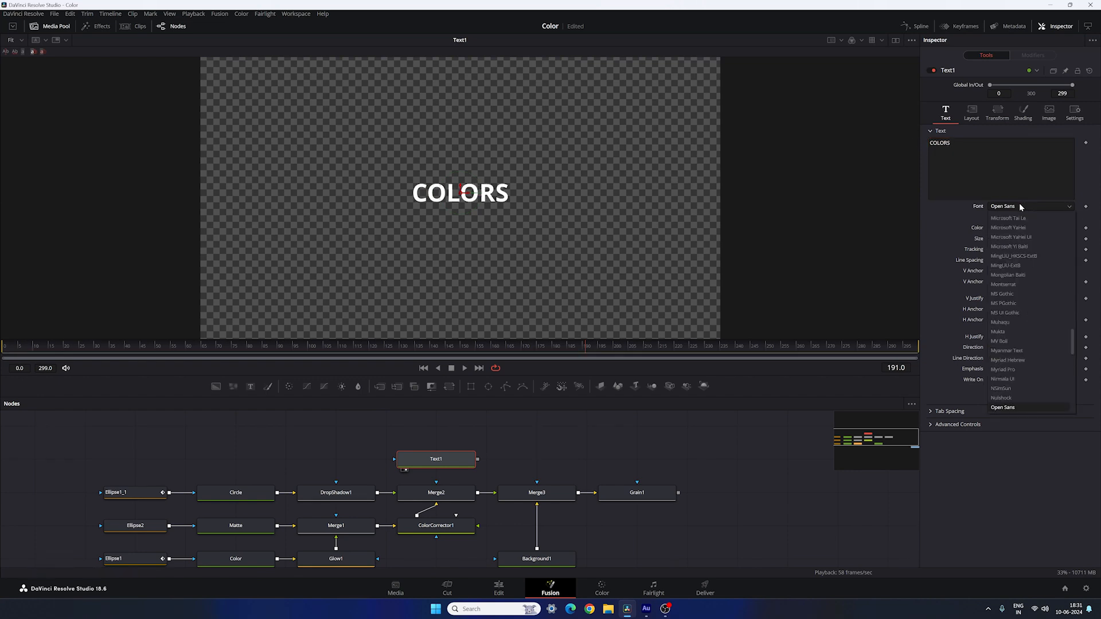
key("b")
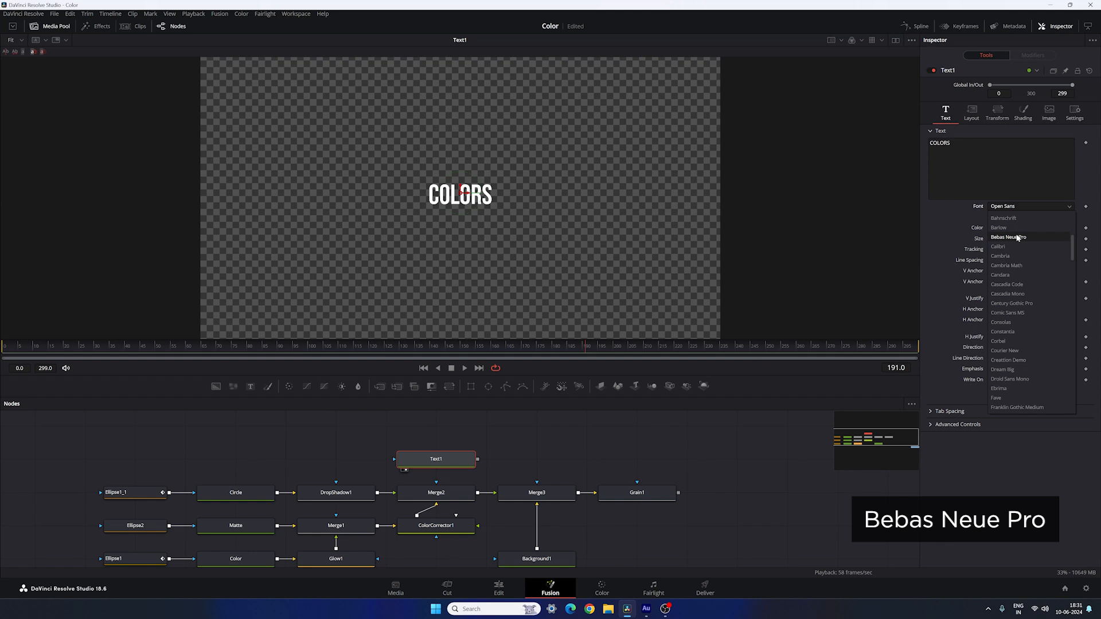
left_click(1018, 237)
left_click(1030, 217)
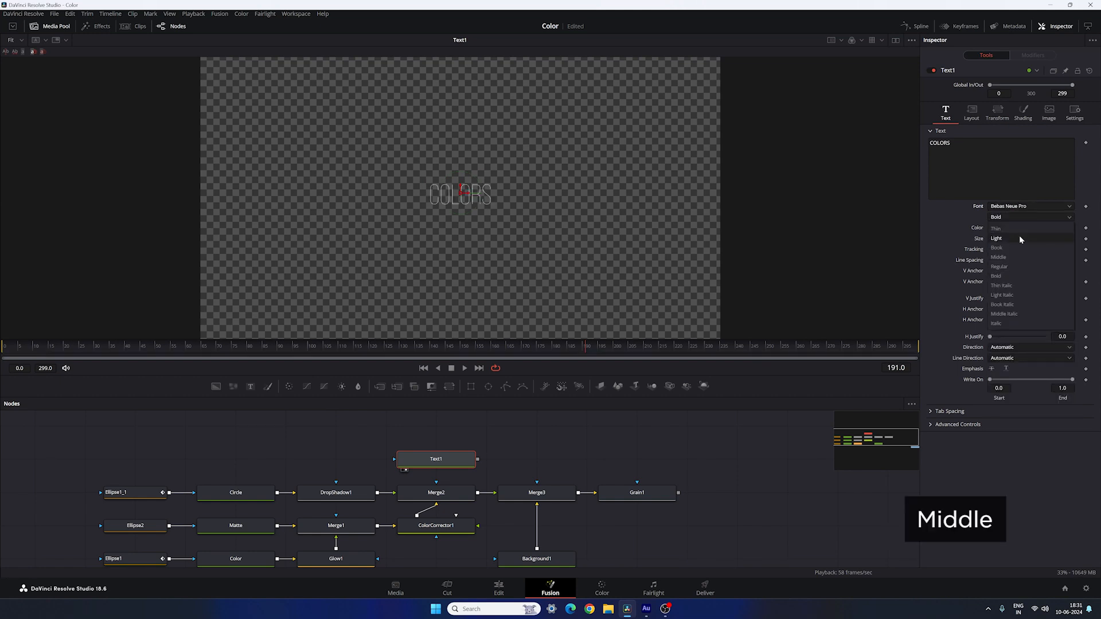
left_click(1000, 257)
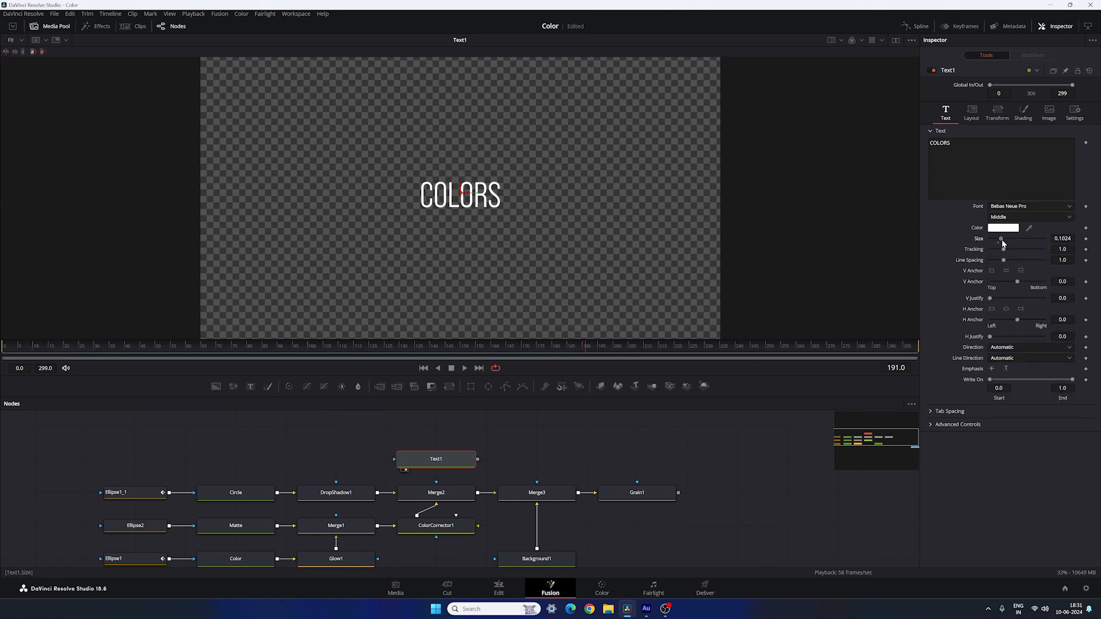
left_click(1051, 238)
type("0.1")
key("Tab")
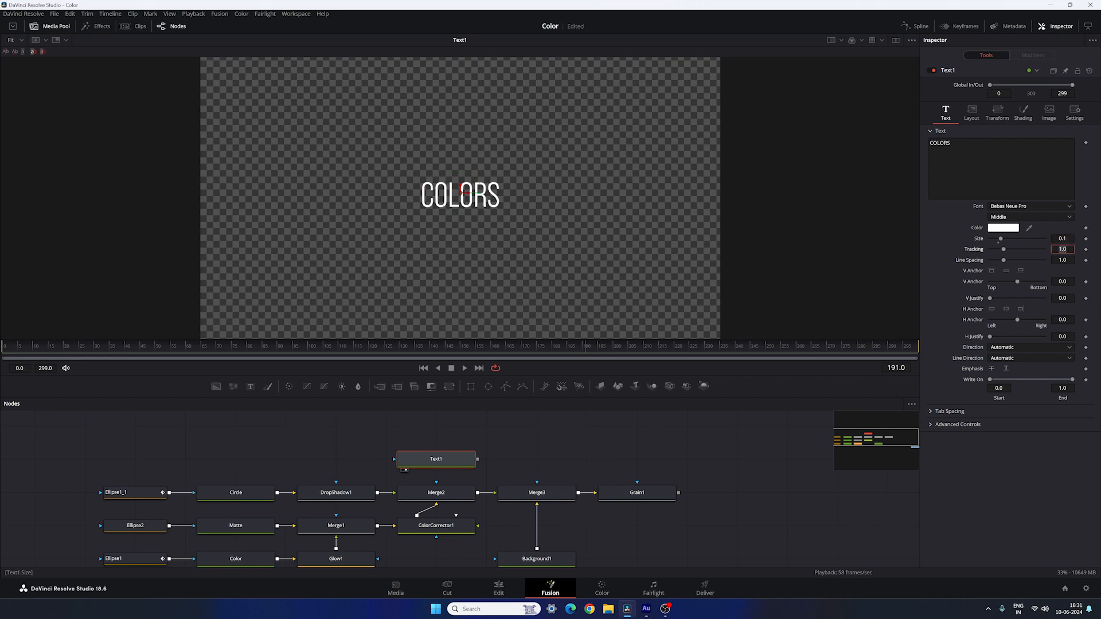
Step: Merge the COLORS text over the Grain node, place the merge above Grain1, and show it in the viewer
left_click(513, 446)
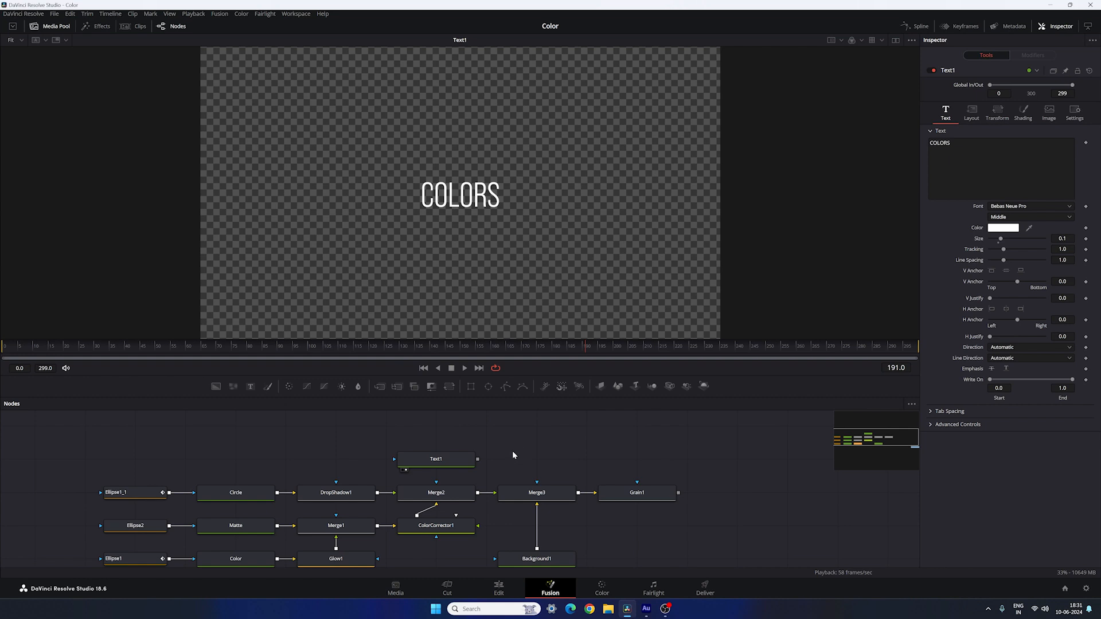
left_click_drag(477, 458, 681, 497)
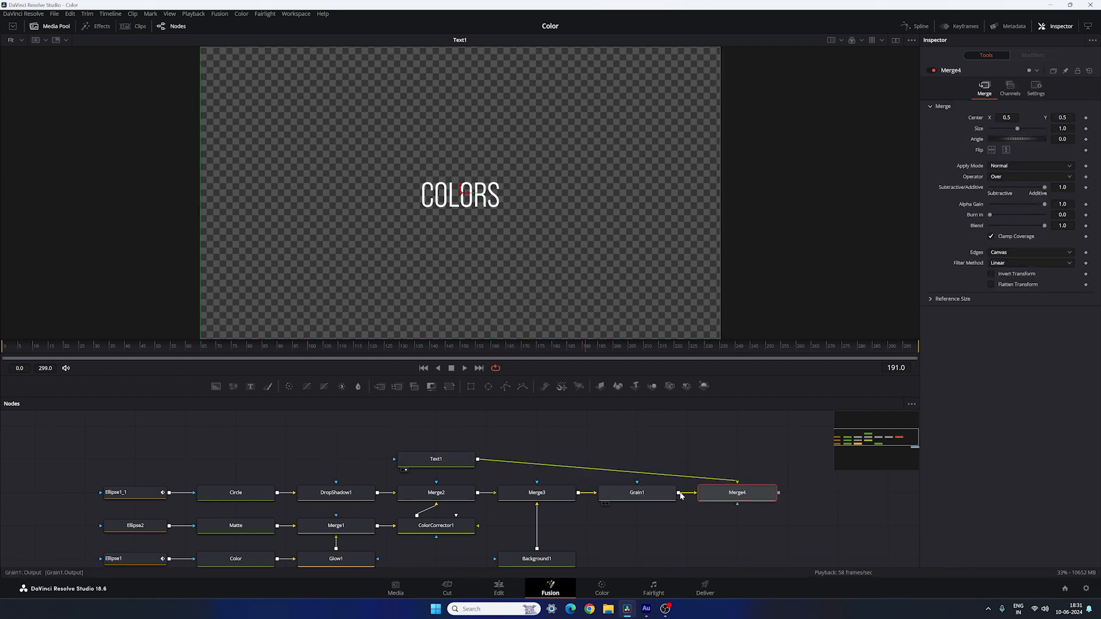
left_click_drag(752, 488, 666, 214)
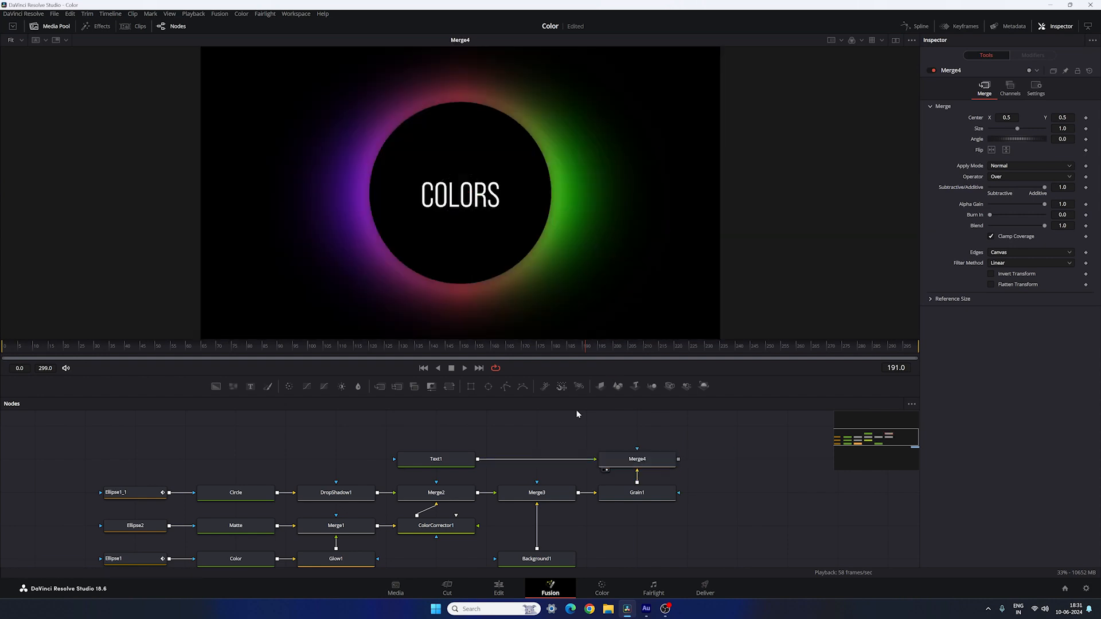
Step: Increase the COLORS text size to 0.12 and move the playhead to frame 120
left_click(444, 461)
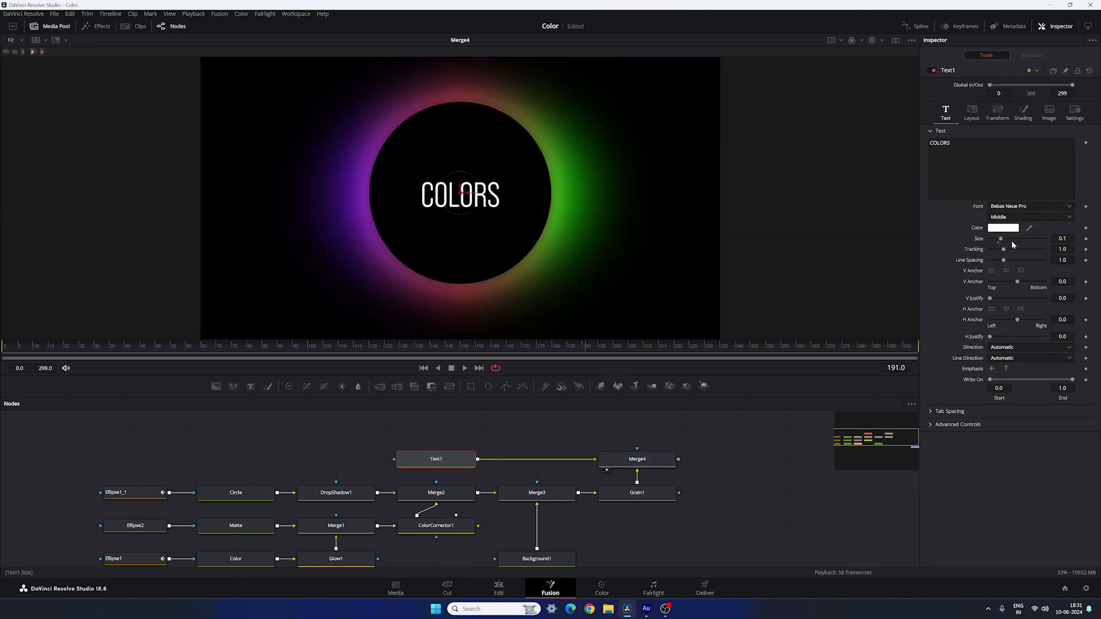
left_click_drag(1002, 241, 1005, 243)
left_click_drag(1004, 244, 1005, 243)
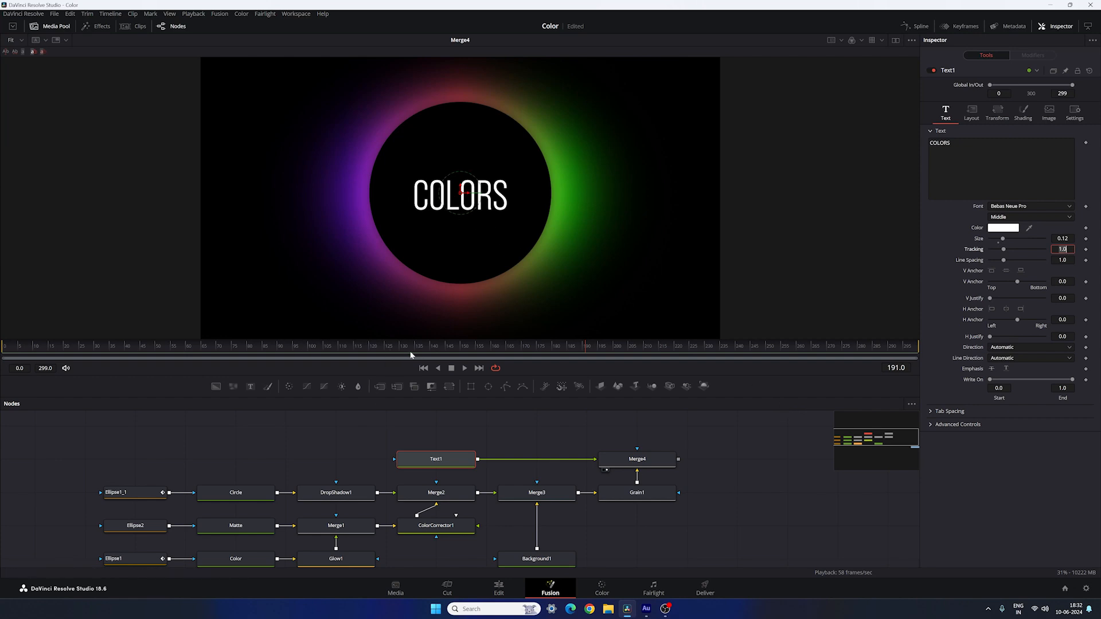
left_click_drag(394, 350, 372, 351)
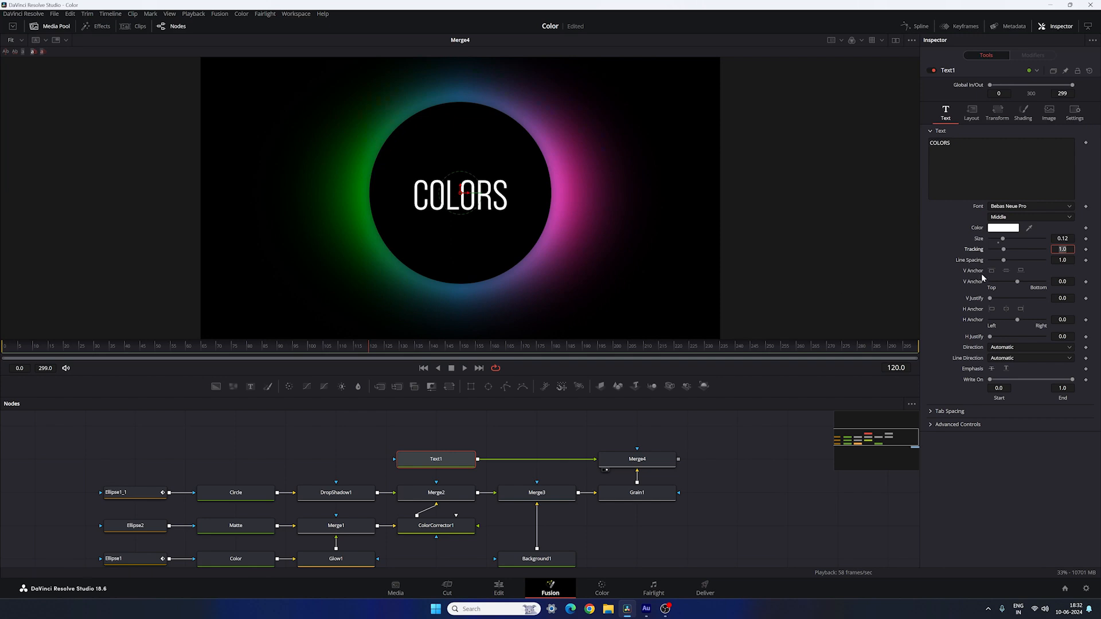
Step: Animate the COLORS text's tracking and its white fill's opacity, setting starting keyframes for both at frame 120
right_click(974, 250)
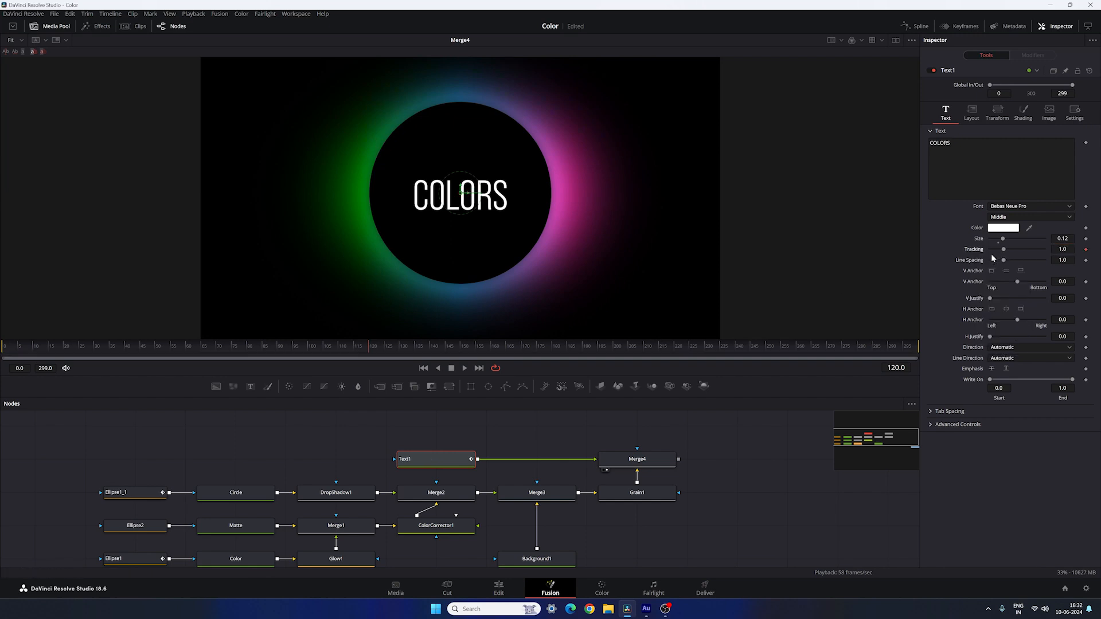
left_click(995, 256)
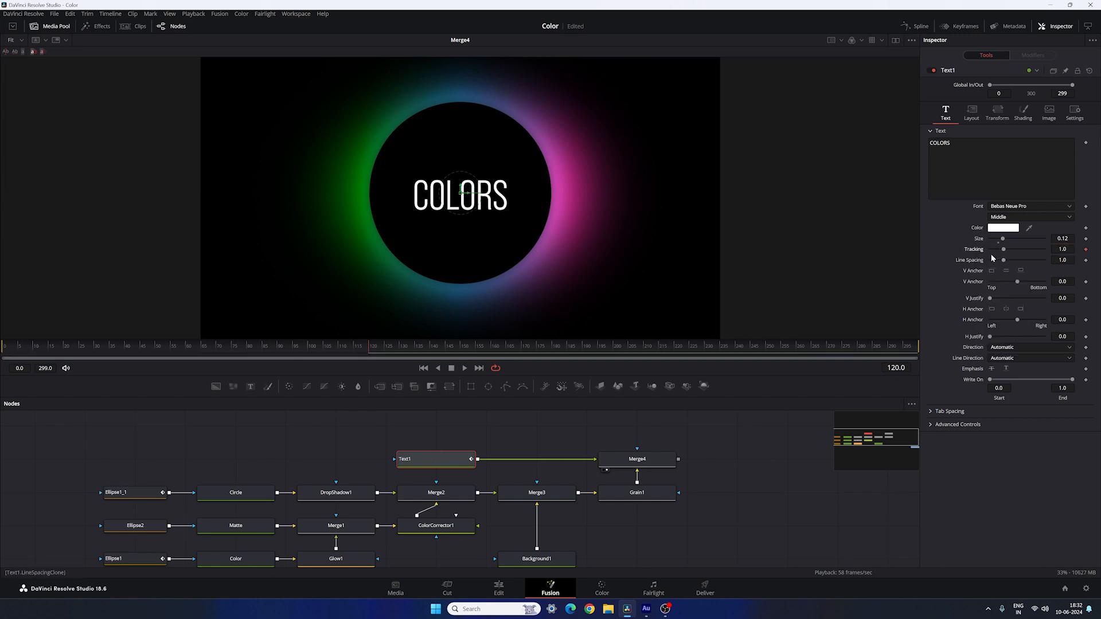
left_click(1025, 117)
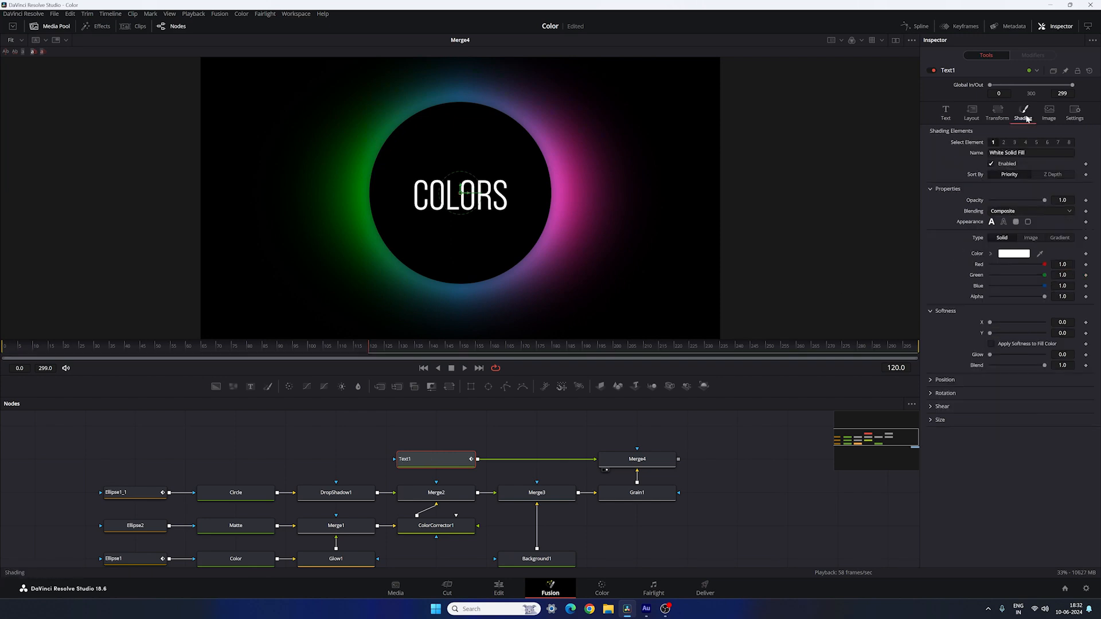
right_click(975, 202)
left_click(994, 210)
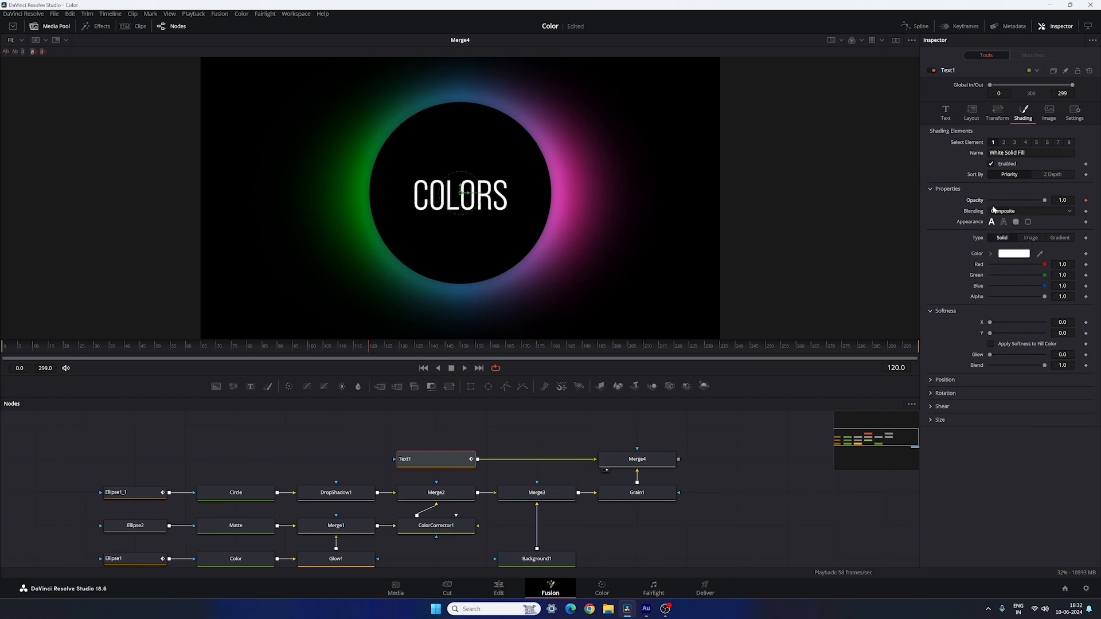
Step: At frame 30, keyframe the COLORS text's fill opacity at 0 and its tracking at 1.2, and scrub through the animation
left_click_drag(367, 345, 97, 354)
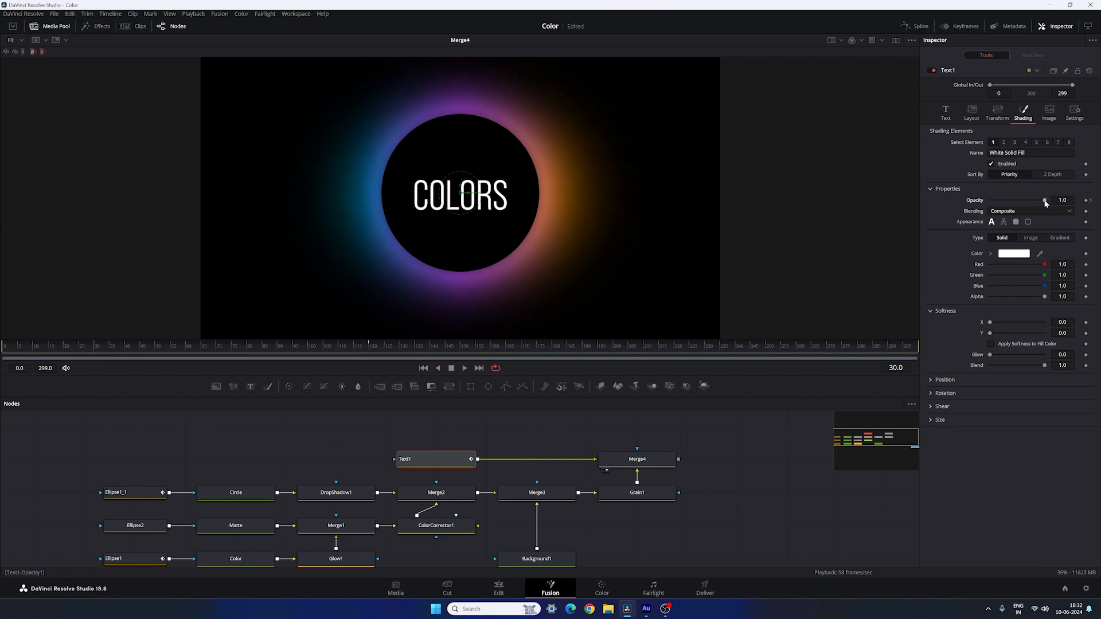
left_click_drag(1045, 203, 980, 203)
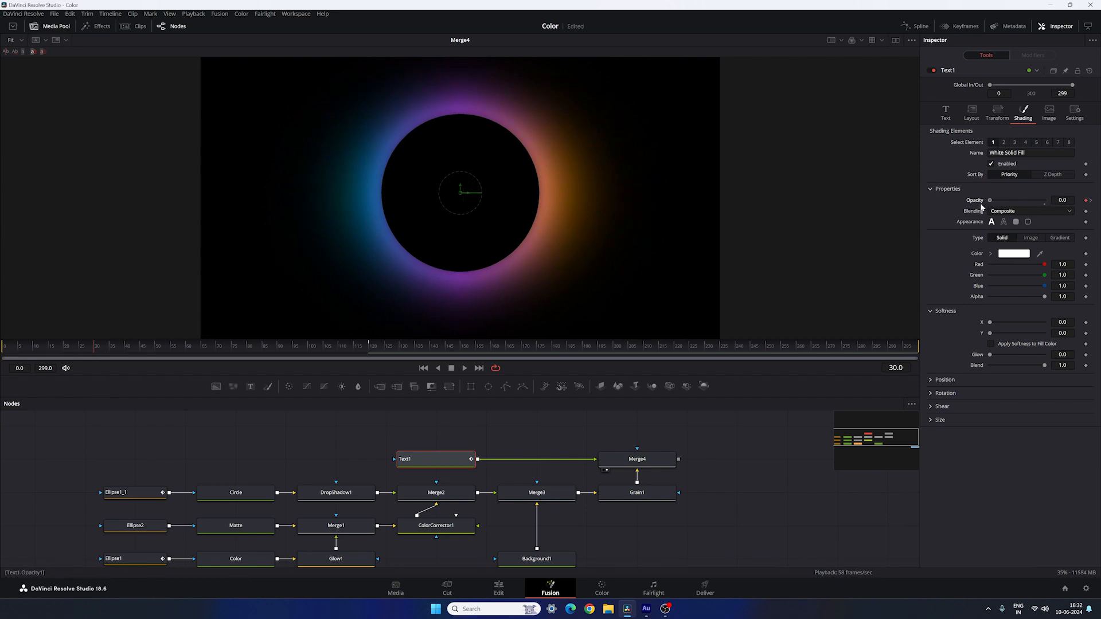
left_click(947, 114)
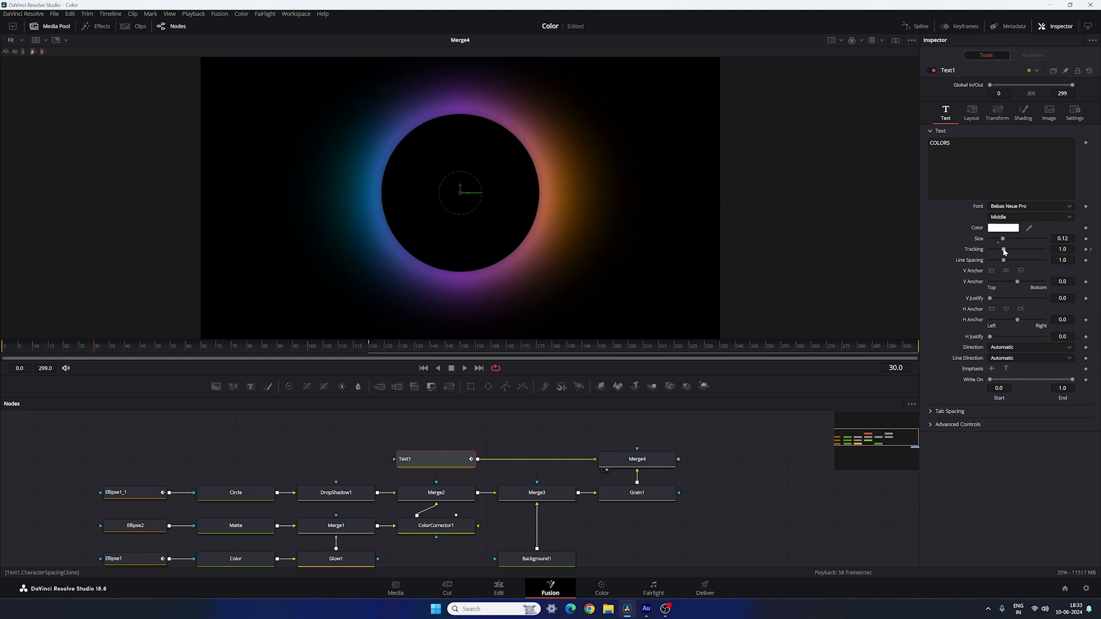
left_click_drag(1003, 251, 1008, 253)
left_click(1063, 249)
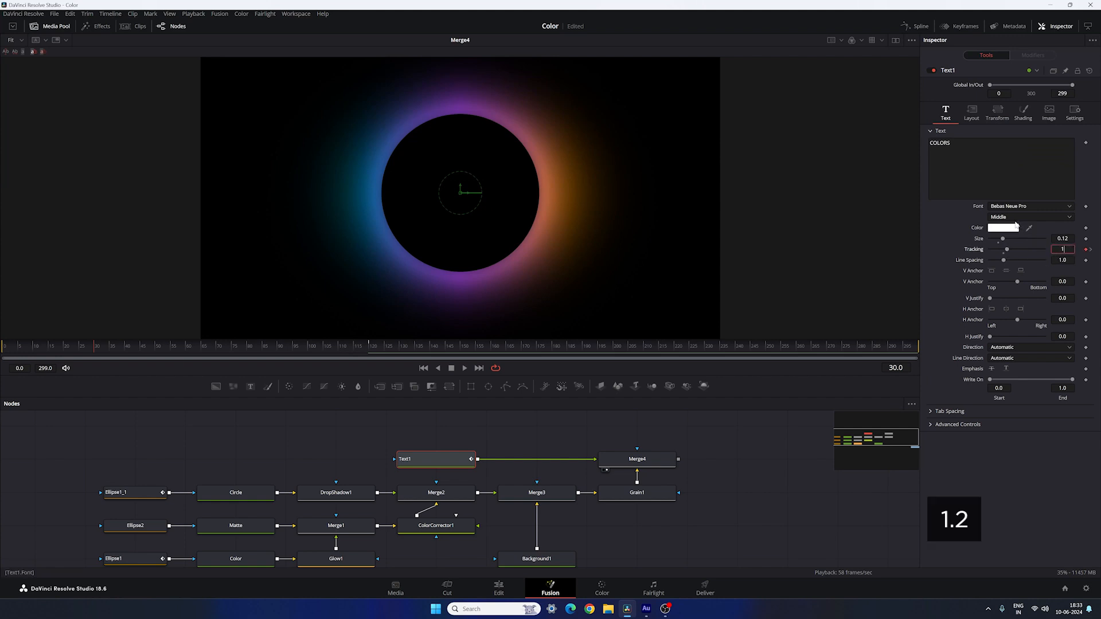
type("1.2")
key("Tab")
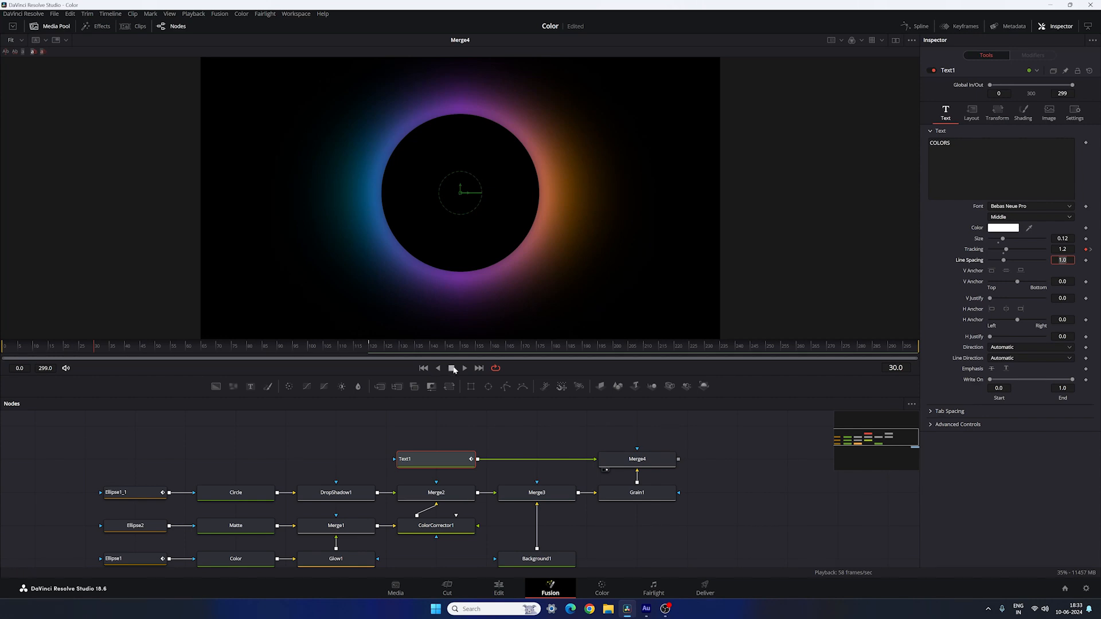
left_click_drag(104, 349, 450, 362)
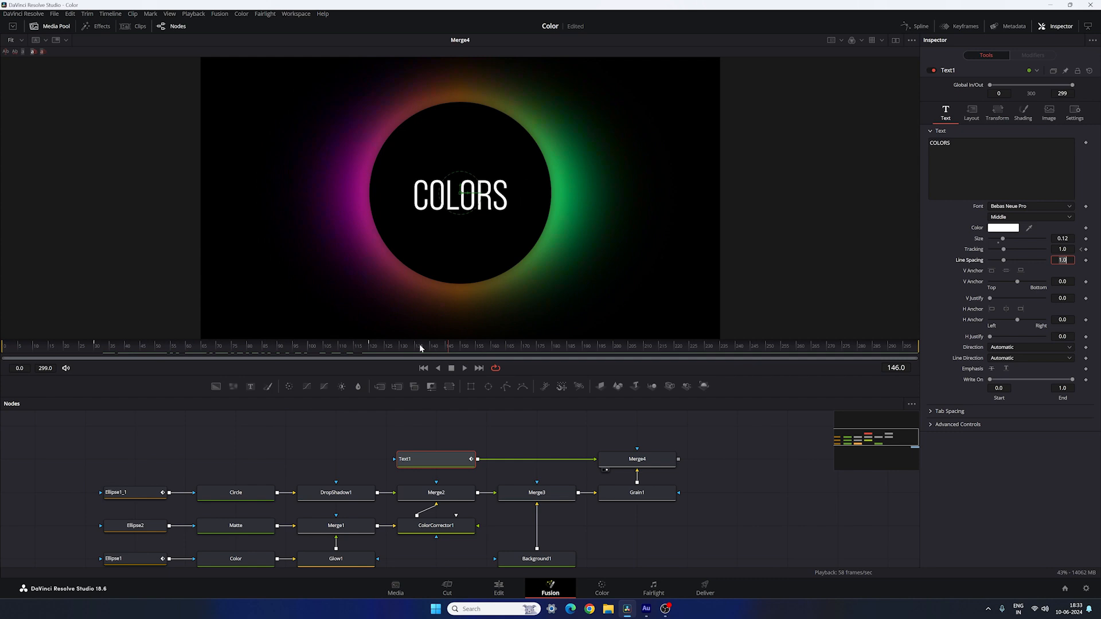
Step: Open an enlarged Spline editor, collapse the node entries, and show only the Text1 curves fitted to the graph
left_click(918, 26)
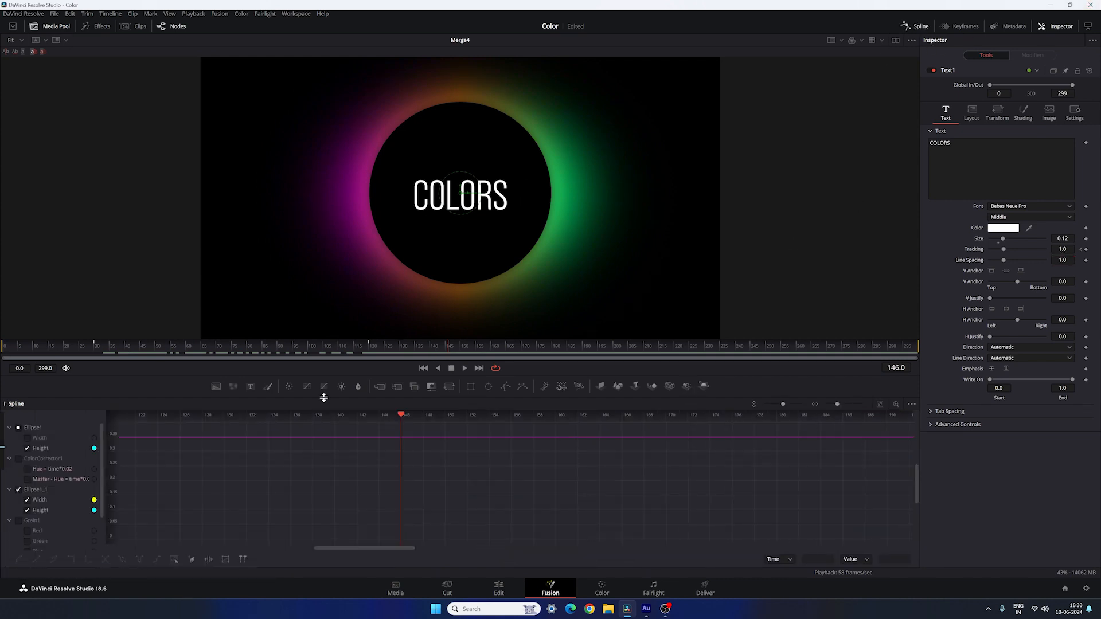
left_click_drag(322, 398, 337, 350)
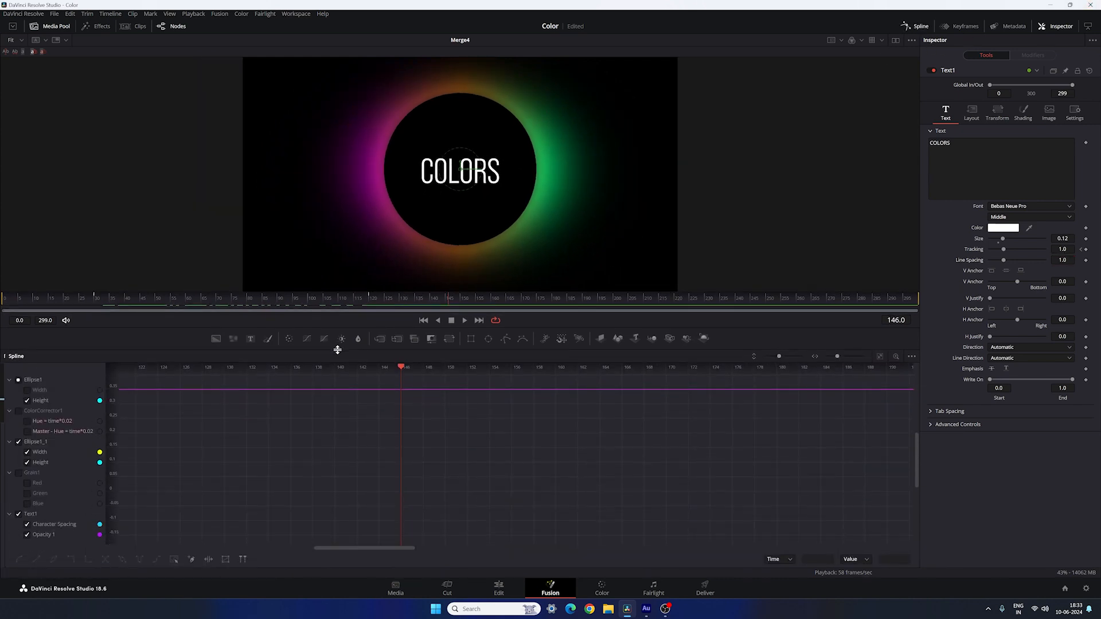
left_click(9, 379)
left_click(9, 390)
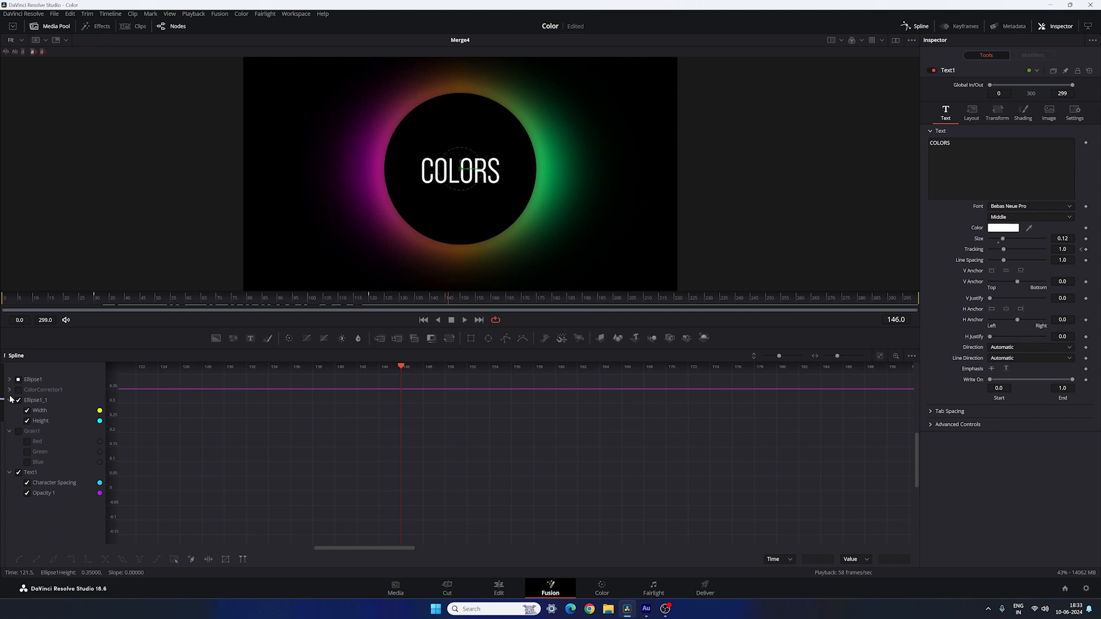
left_click(10, 399)
left_click(9, 410)
left_click(9, 420)
left_click(19, 399)
left_click(18, 379)
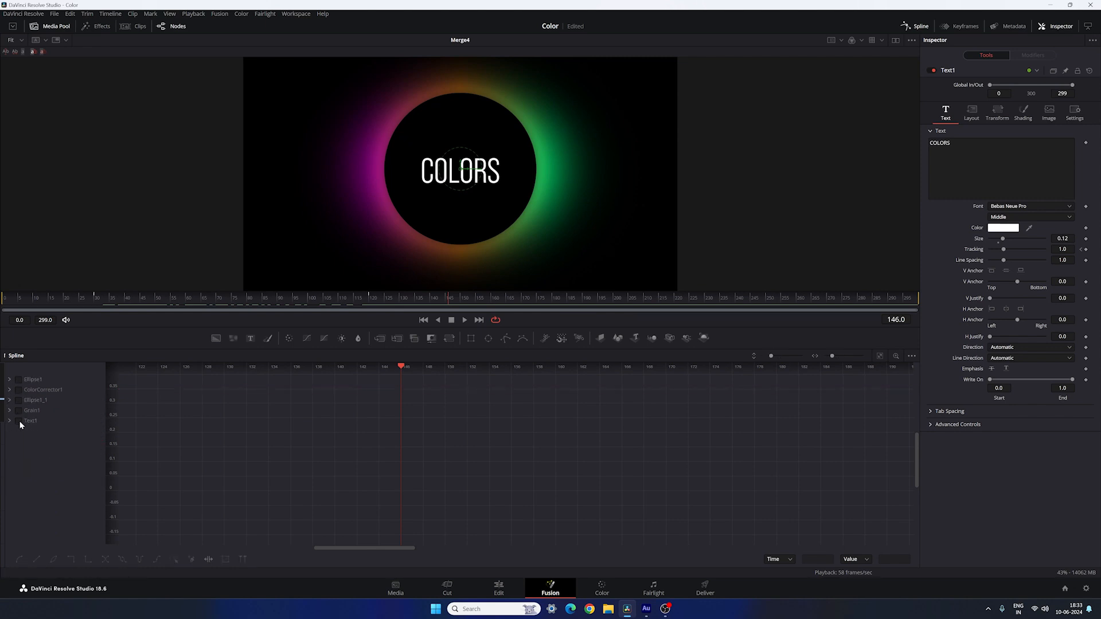
left_click(879, 356)
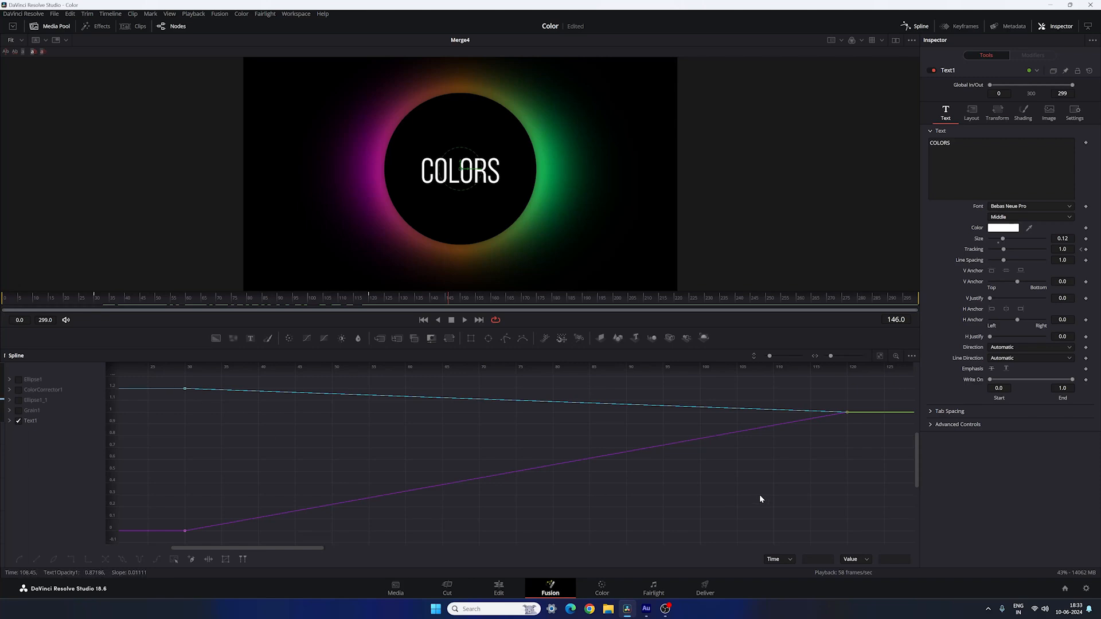
Step: Isolate Text1's Opacity 1 curve in the Spline editor and smooth both of its keyframes
left_click(10, 421)
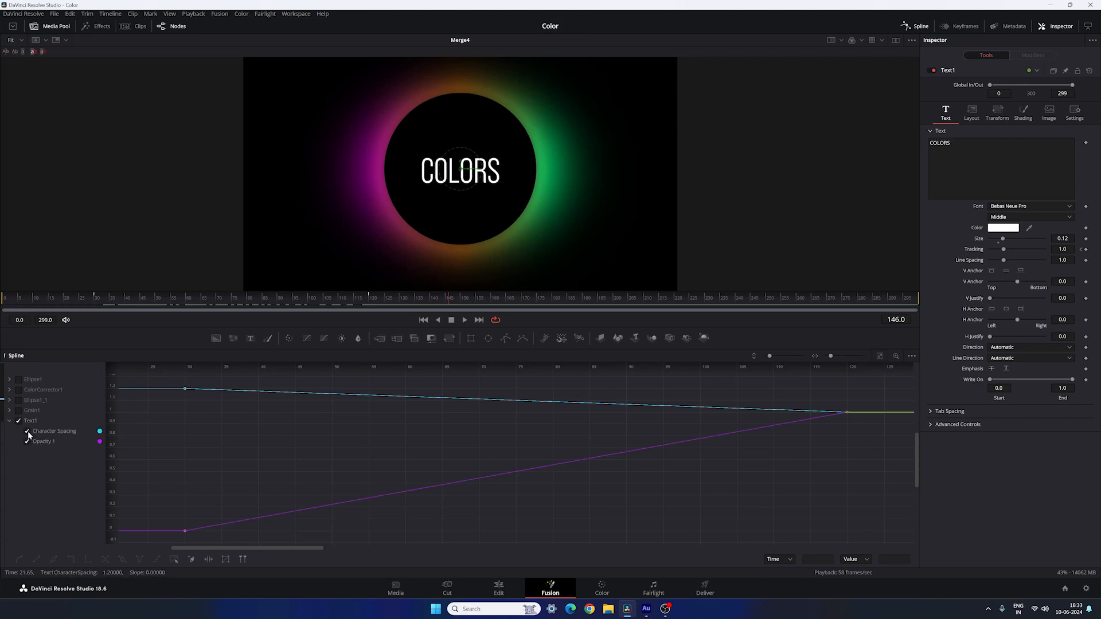
left_click(27, 431)
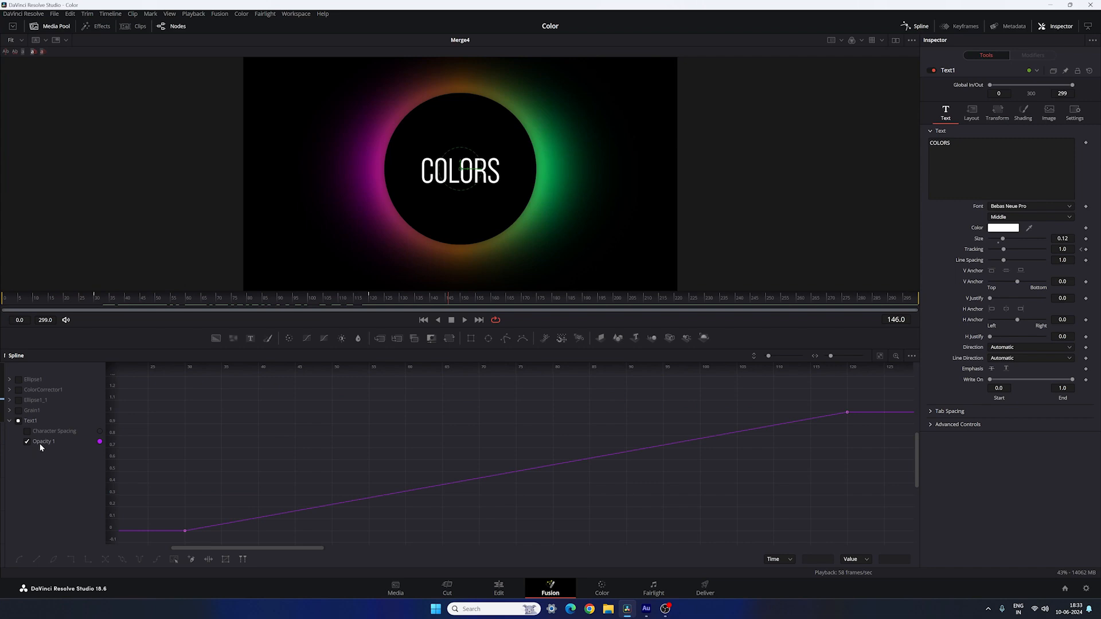
left_click(879, 356)
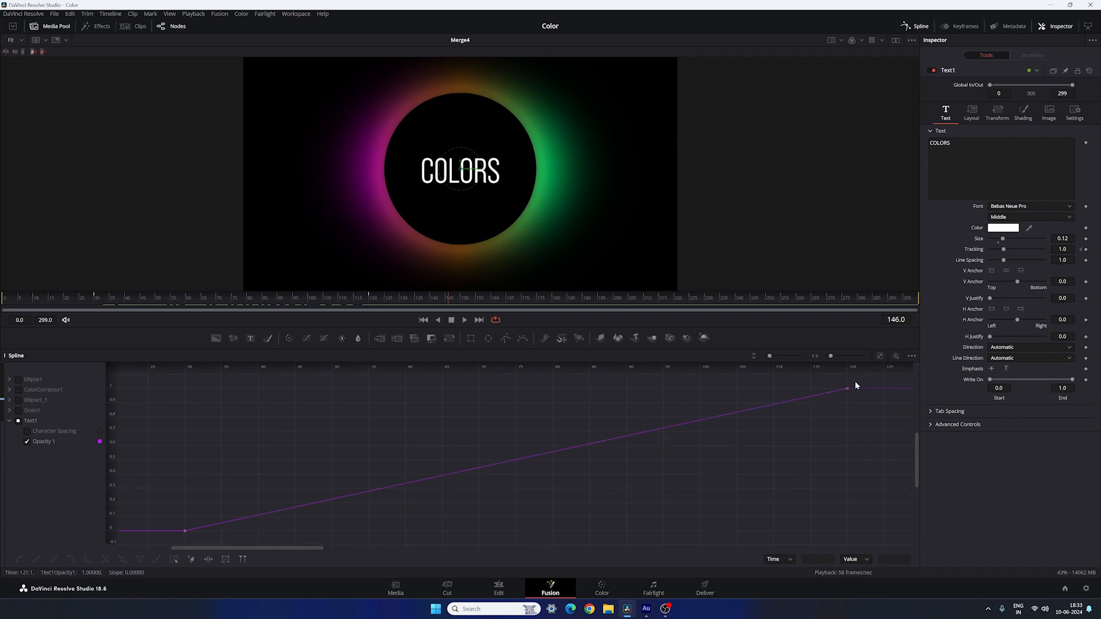
left_click_drag(855, 386, 172, 542)
left_click(19, 559)
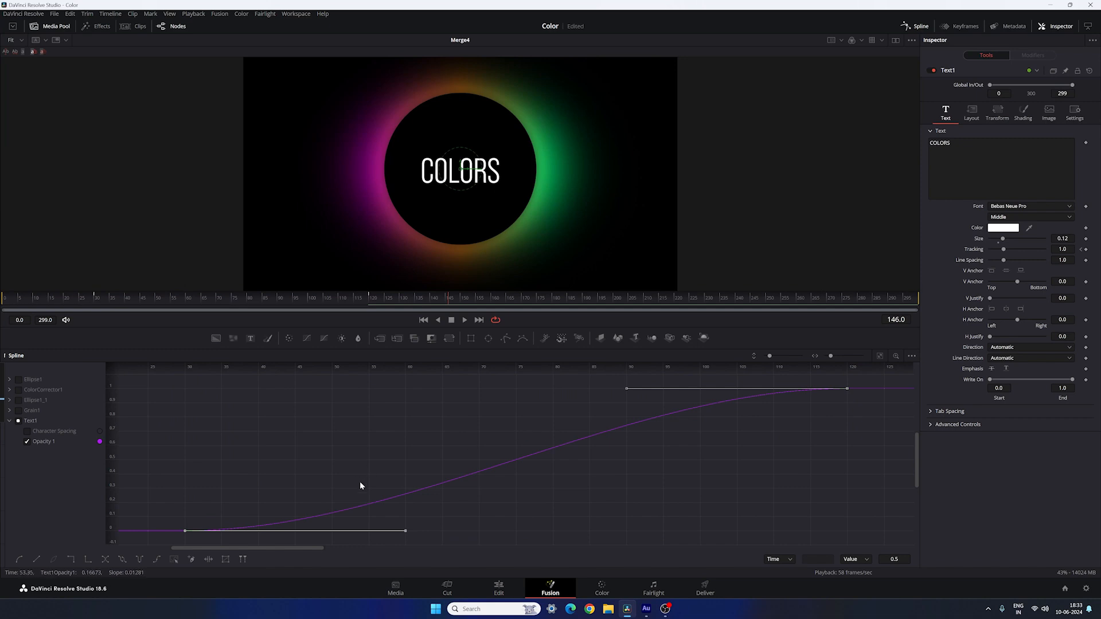
Step: Isolate Text1's Character Spacing curve, smooth both keyframes, and lengthen their handles to about frames 30 and 80 for a slow ease-out
left_click(27, 441)
left_click(27, 432)
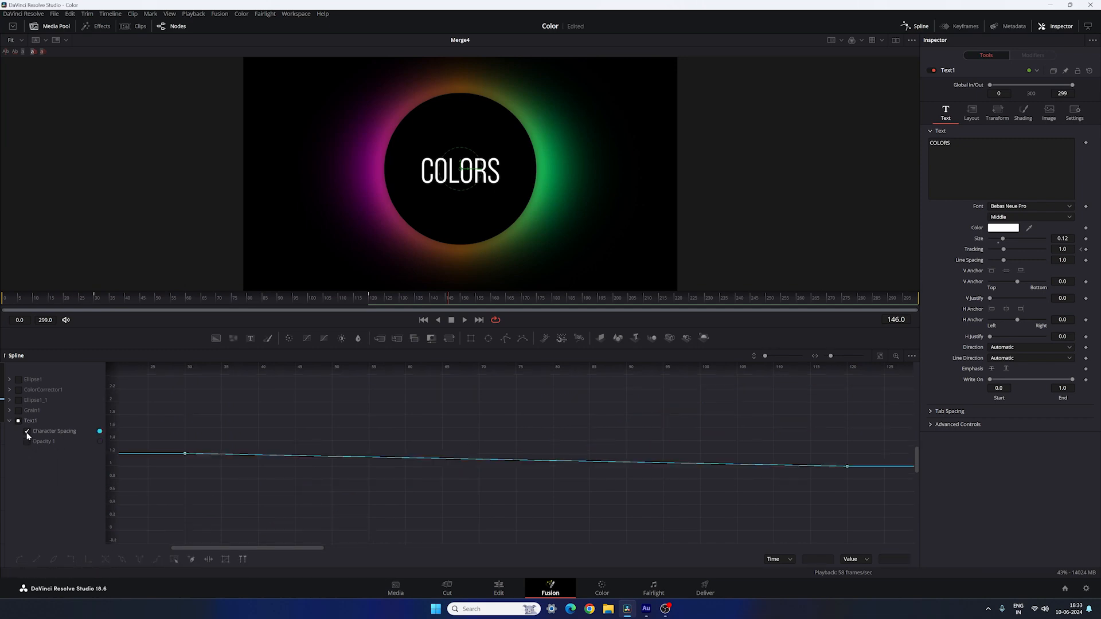
left_click(880, 356)
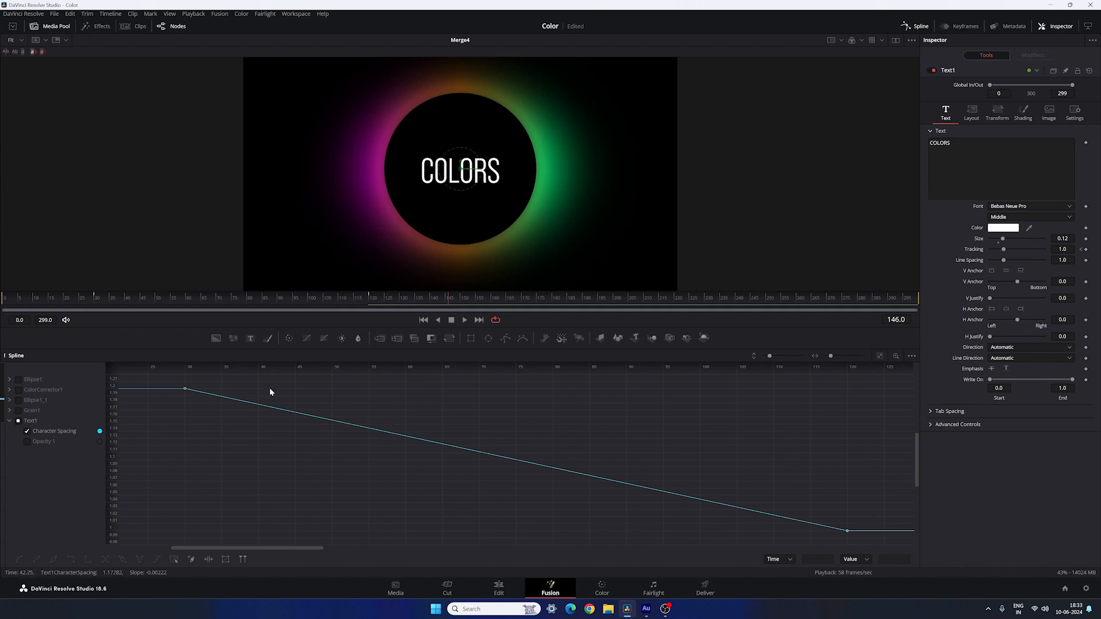
left_click_drag(169, 380, 869, 539)
key("s")
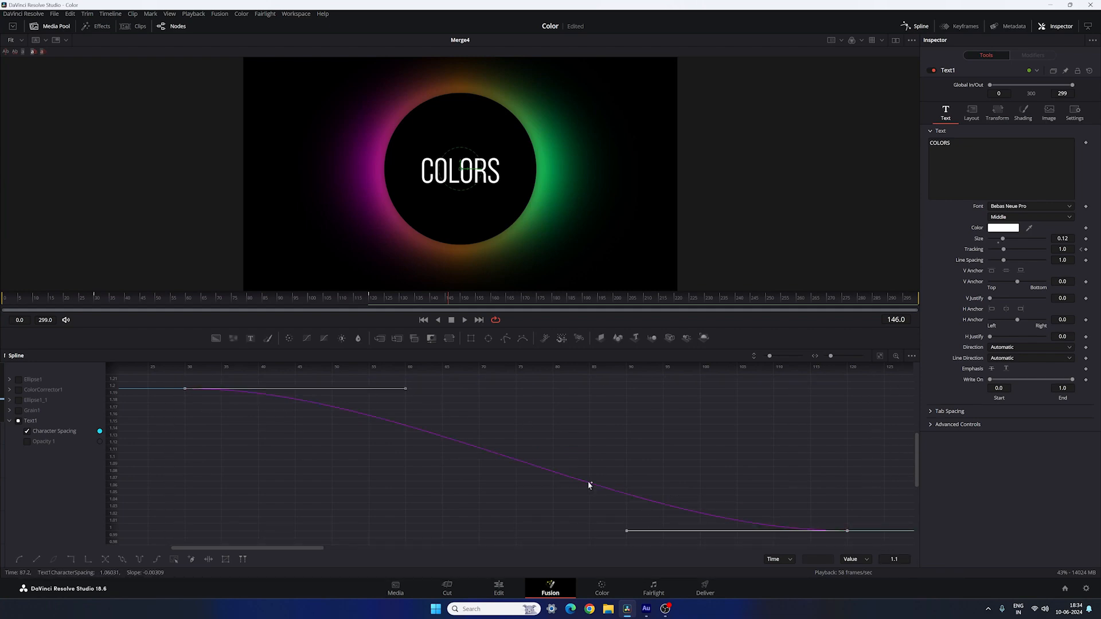
left_click_drag(624, 535, 182, 535)
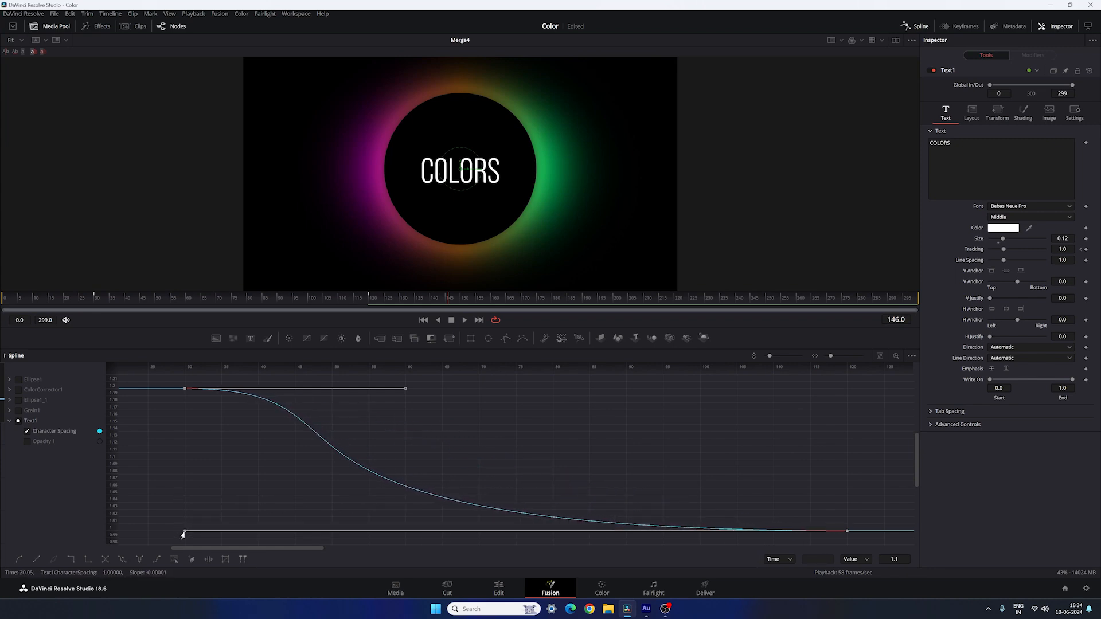
left_click_drag(406, 389, 553, 389)
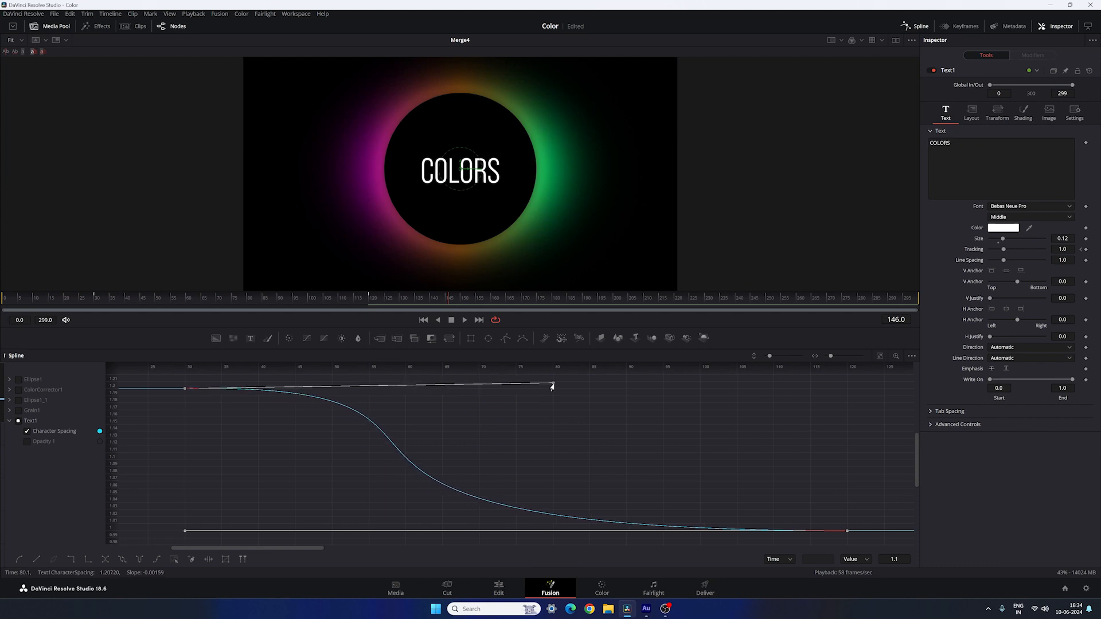
Step: Play the title from the start several times to check the text's fade-in and tracking animation
left_click(423, 320)
key("space")
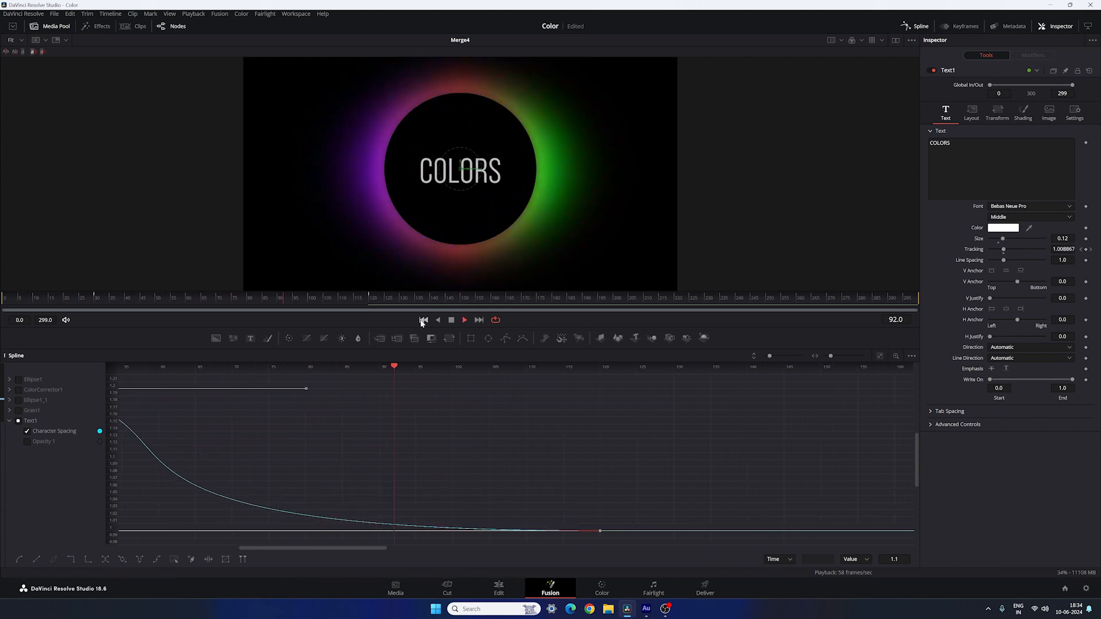
left_click(422, 320)
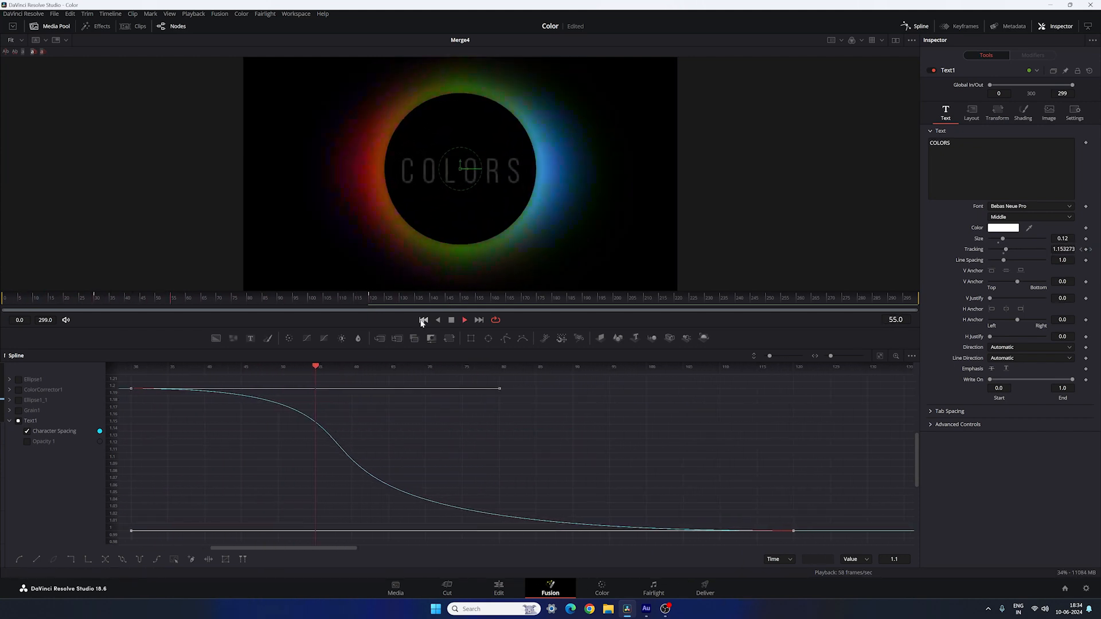
left_click(422, 321)
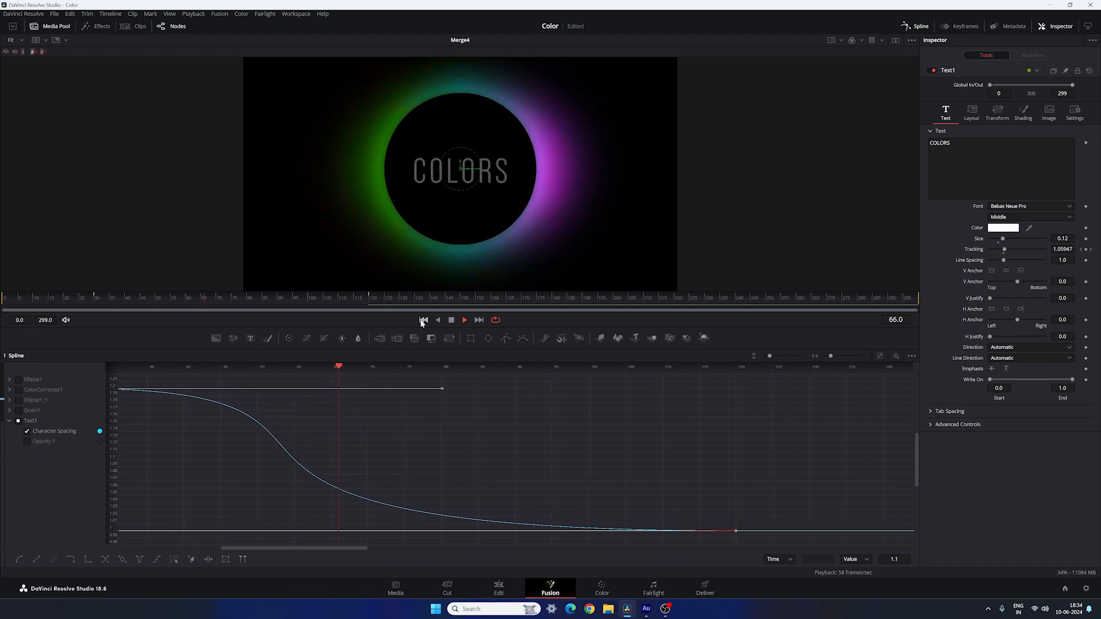
key("space")
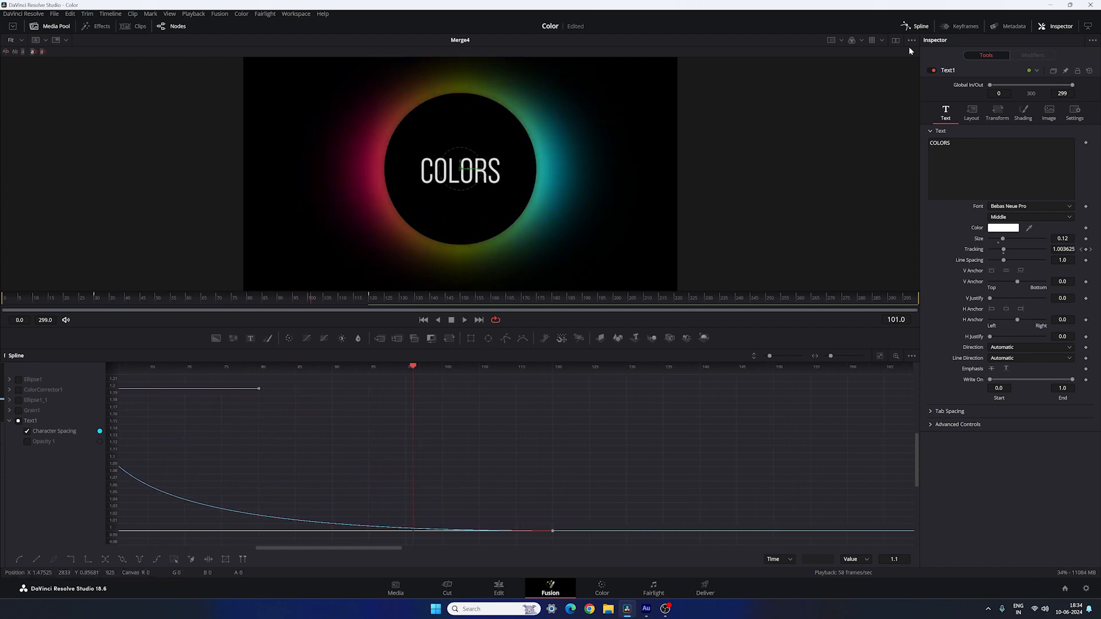
Step: Return to the node graph, insert a Transform node between Text1 and Merge4, and try a size of 0.89 on it
left_click(915, 26)
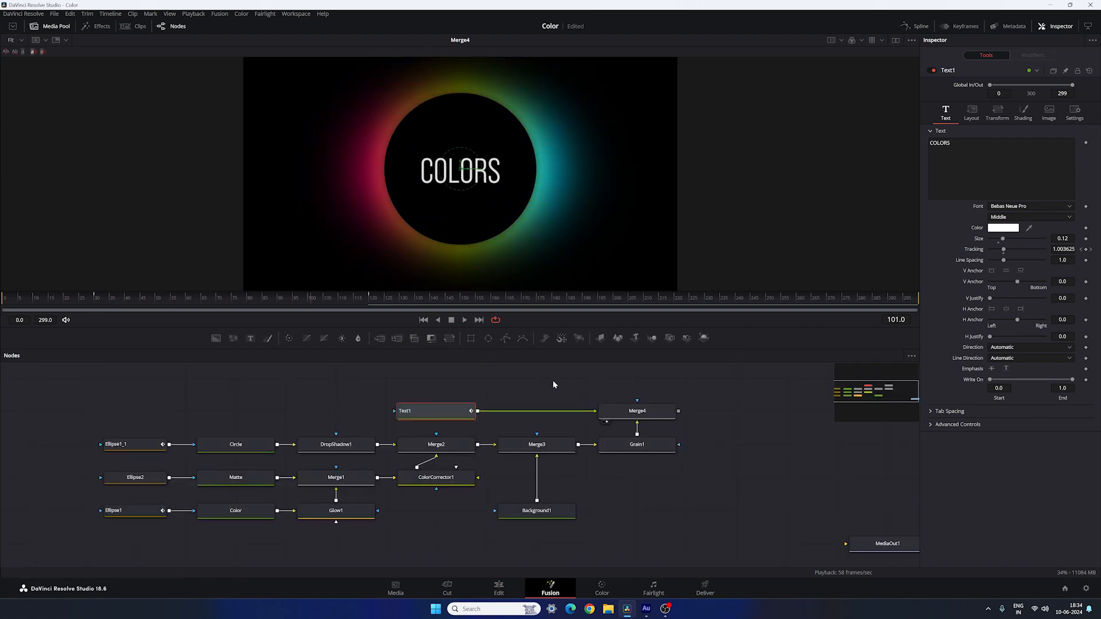
left_click(529, 382)
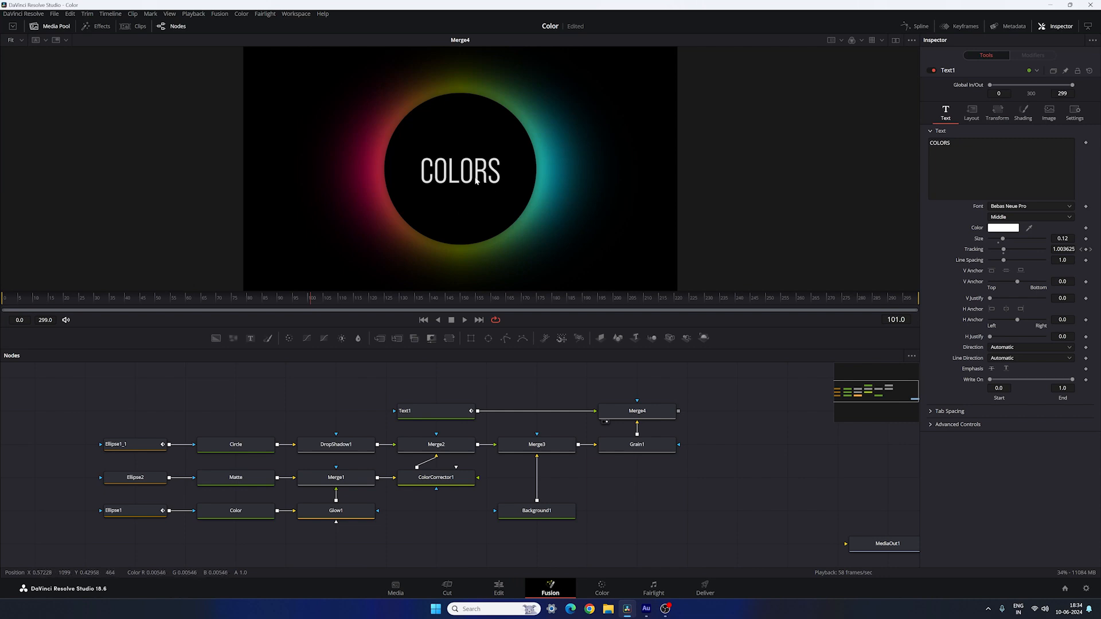
left_click(436, 418)
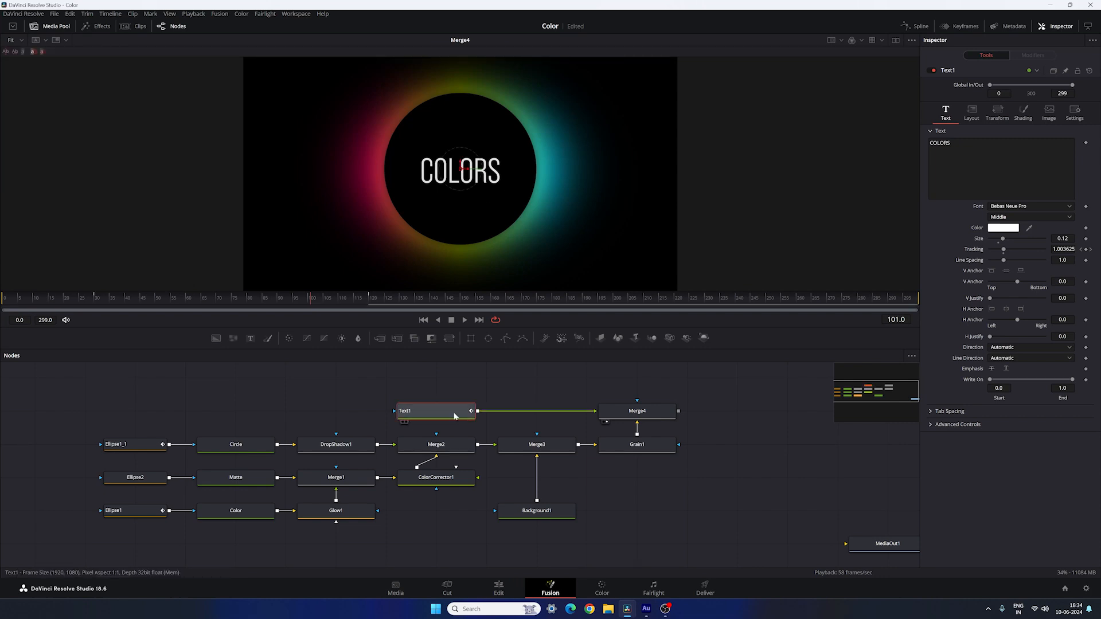
left_click(450, 338)
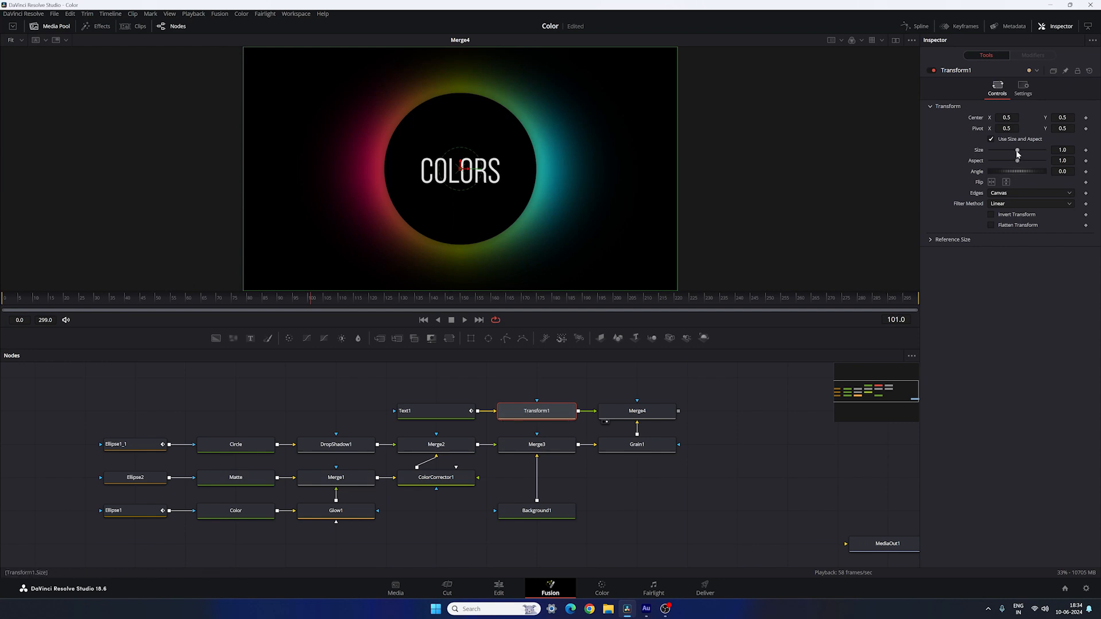
left_click_drag(1018, 153, 1015, 158)
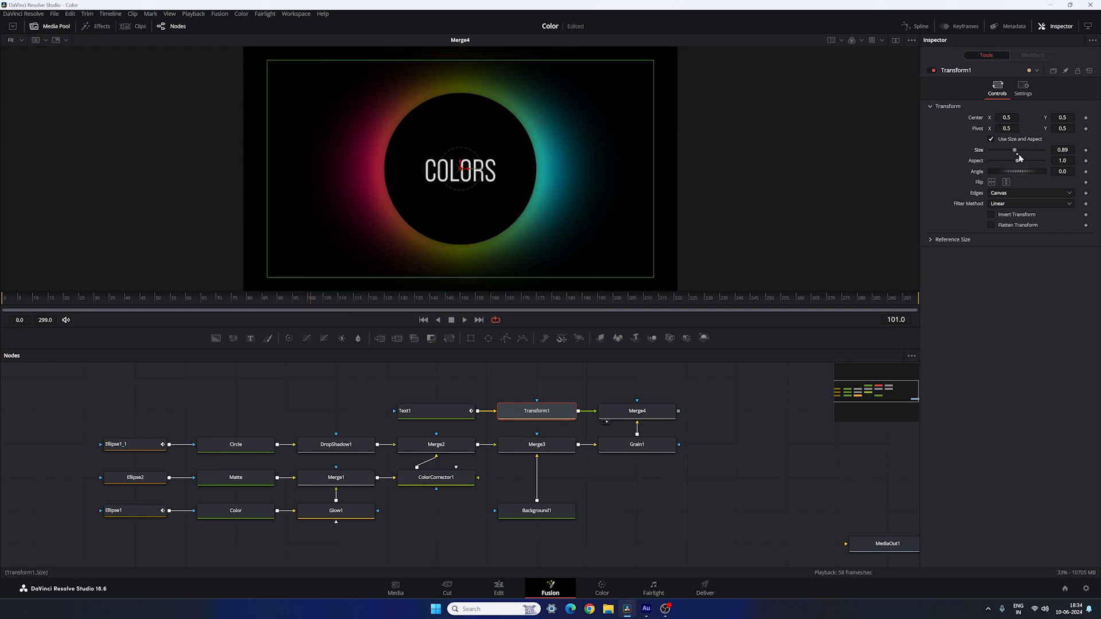
key("ctrl+z")
Step: Animate Transform1's Size from frame 90, setting the starting keyframe to 0.9
left_click_drag(327, 296, 277, 304)
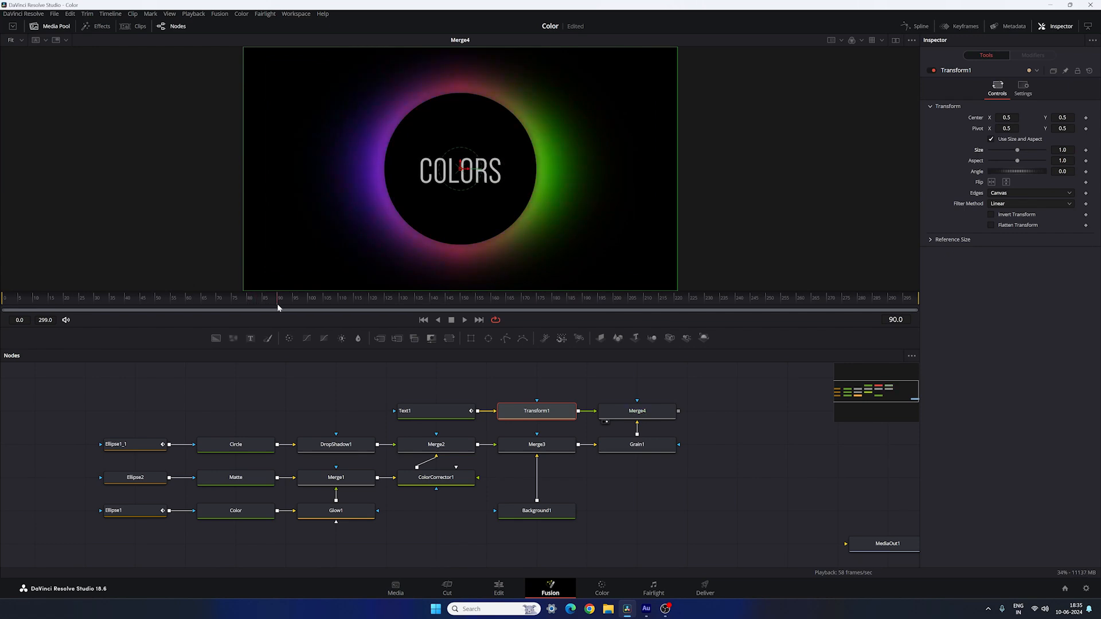
right_click(980, 153)
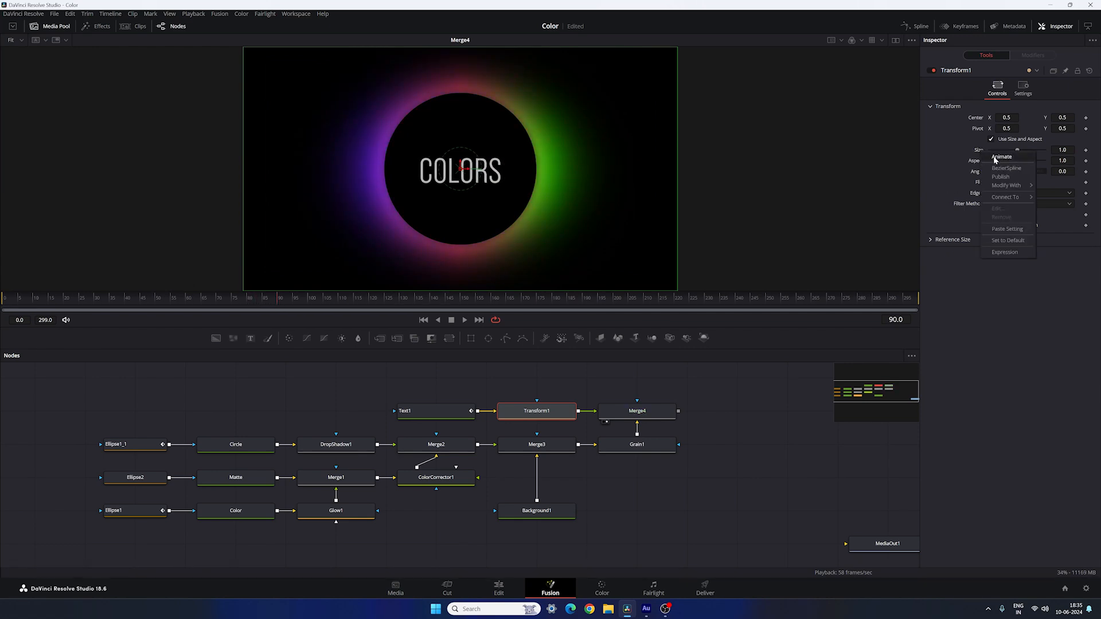
left_click(1000, 157)
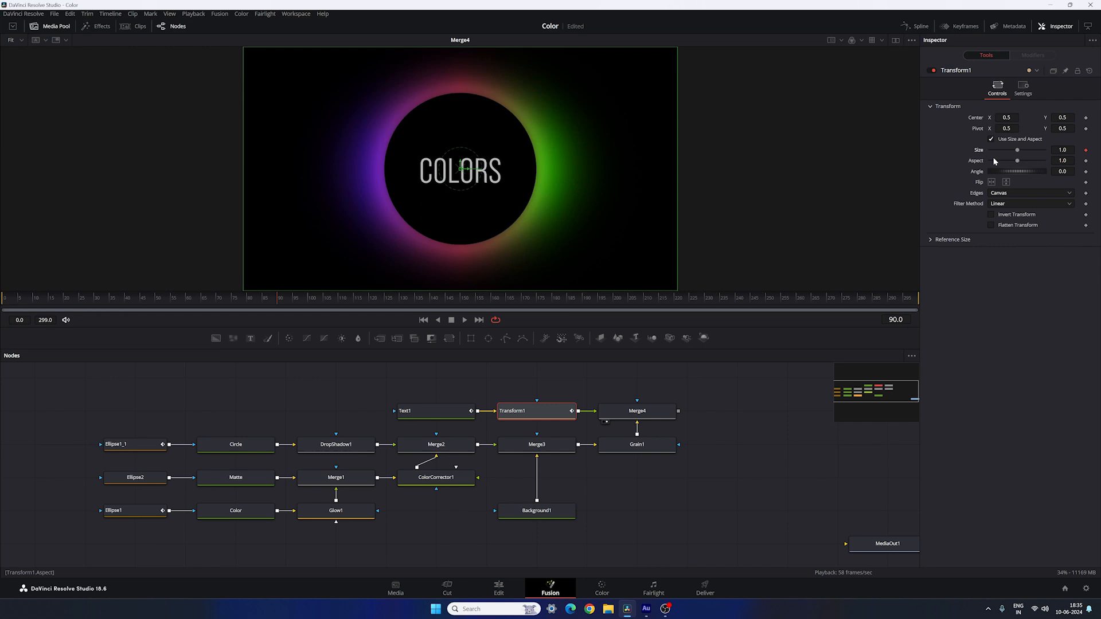
double_click(1061, 150)
type(".9")
key("Tab")
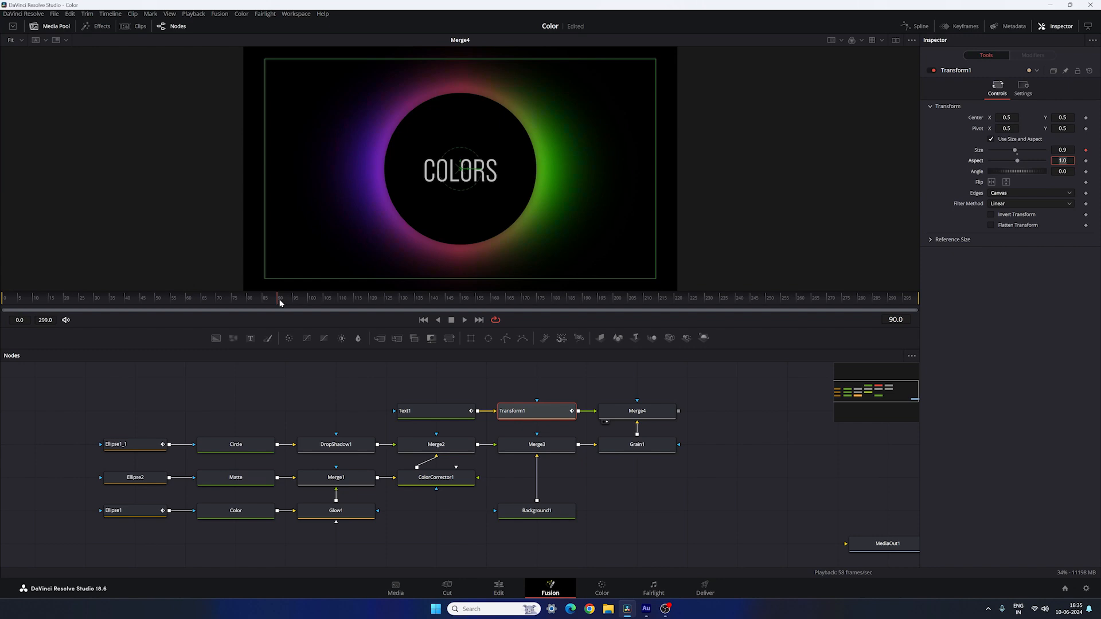
Step: Keyframe Transform1's Size at 1.0 on frame 150
left_click_drag(281, 302, 461, 304)
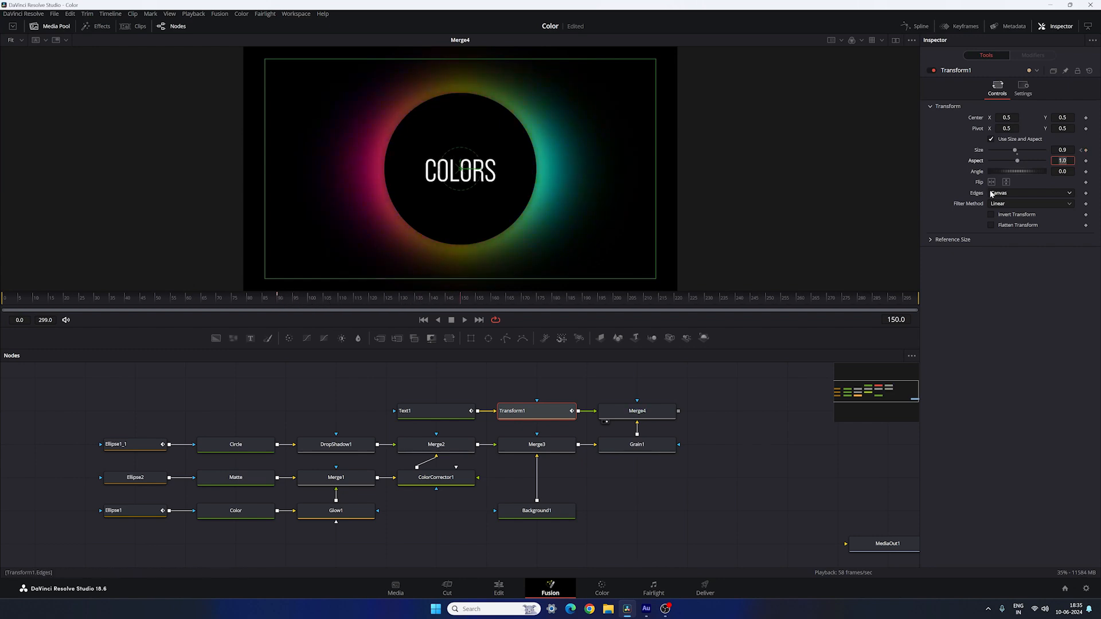
double_click(1062, 150)
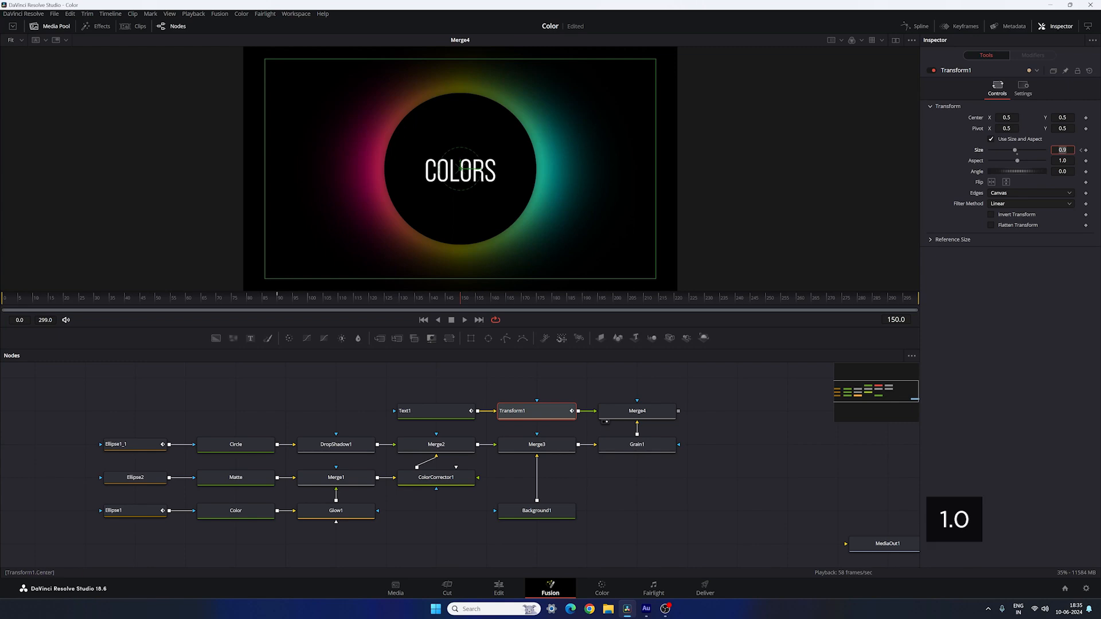
type("1.0")
key("Tab")
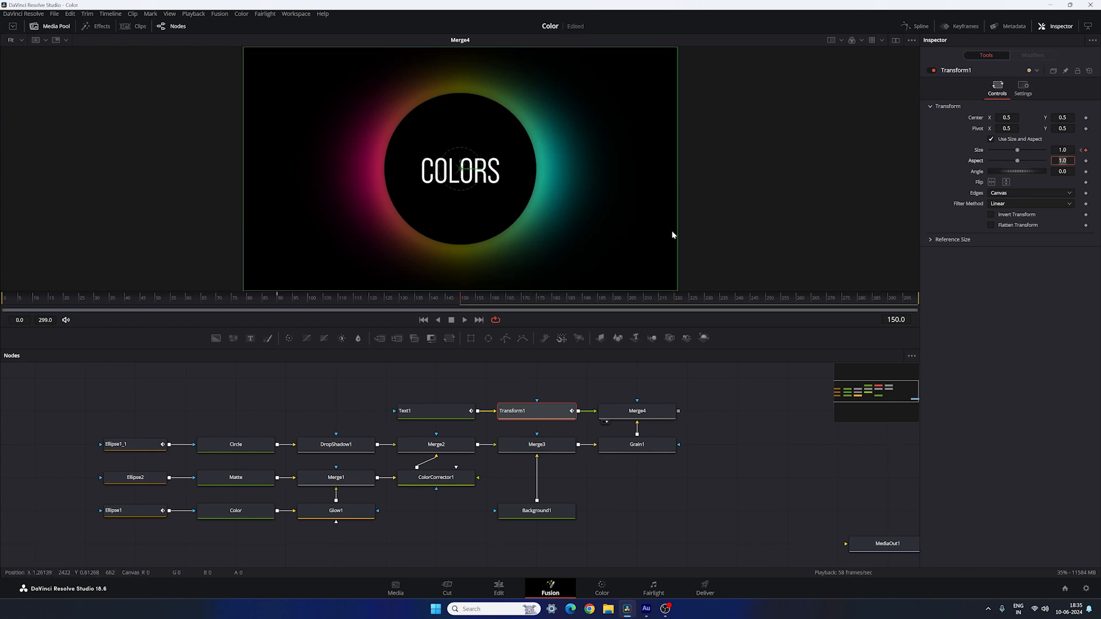
Step: Hold Transform1's Size with a 1.0 keyframe at frame 210, set it to 0.9 at frame 270, and check the scaling
left_click_drag(469, 304, 647, 307)
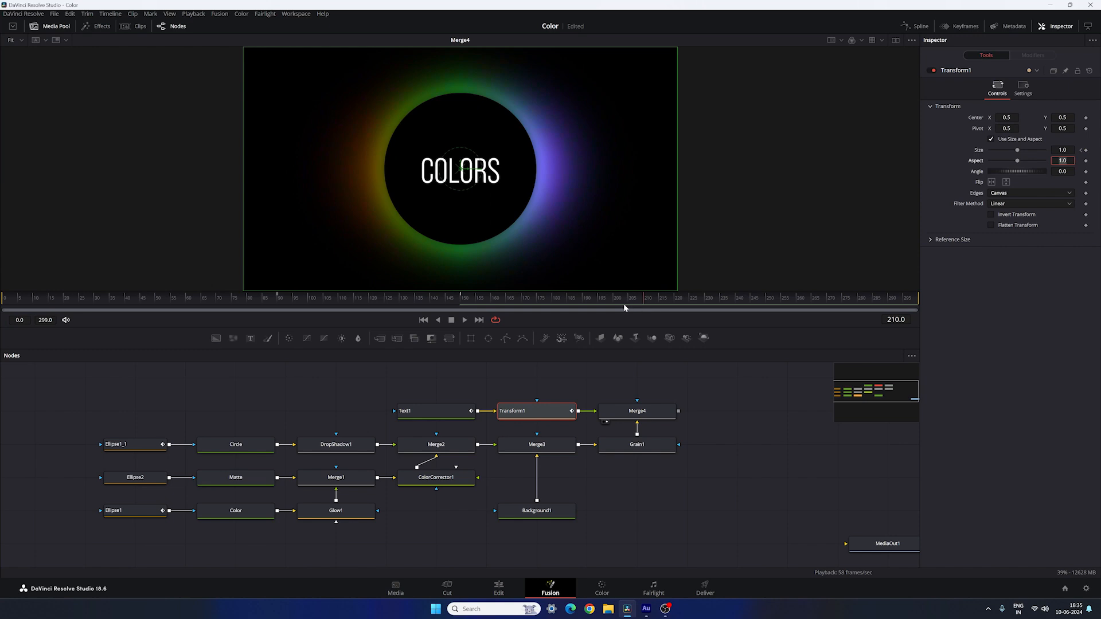
left_click(1086, 150)
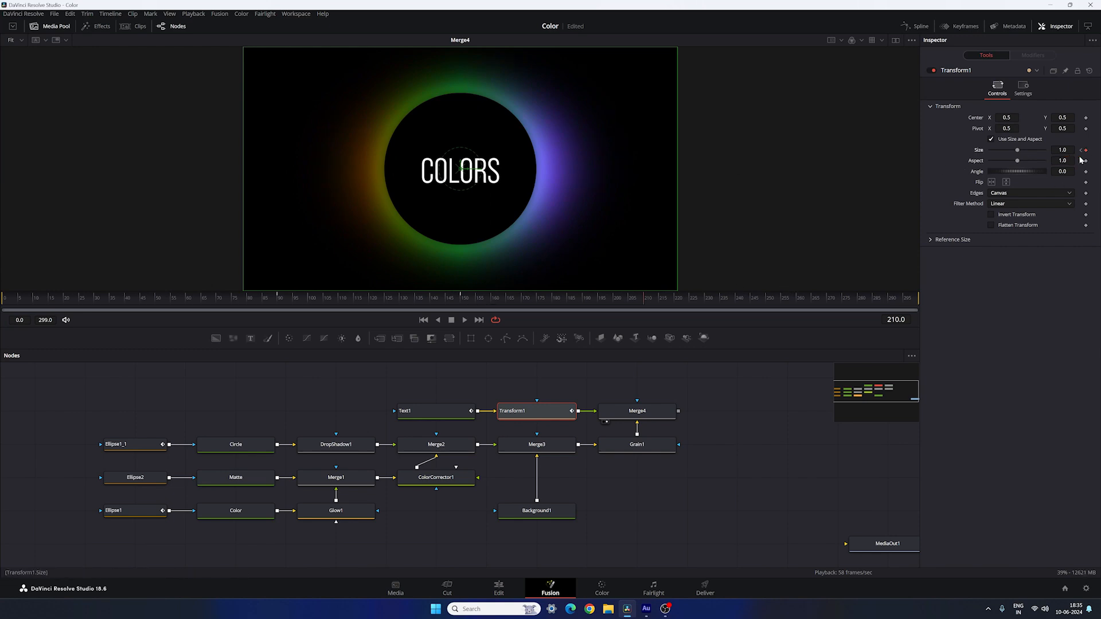
left_click_drag(653, 302, 827, 304)
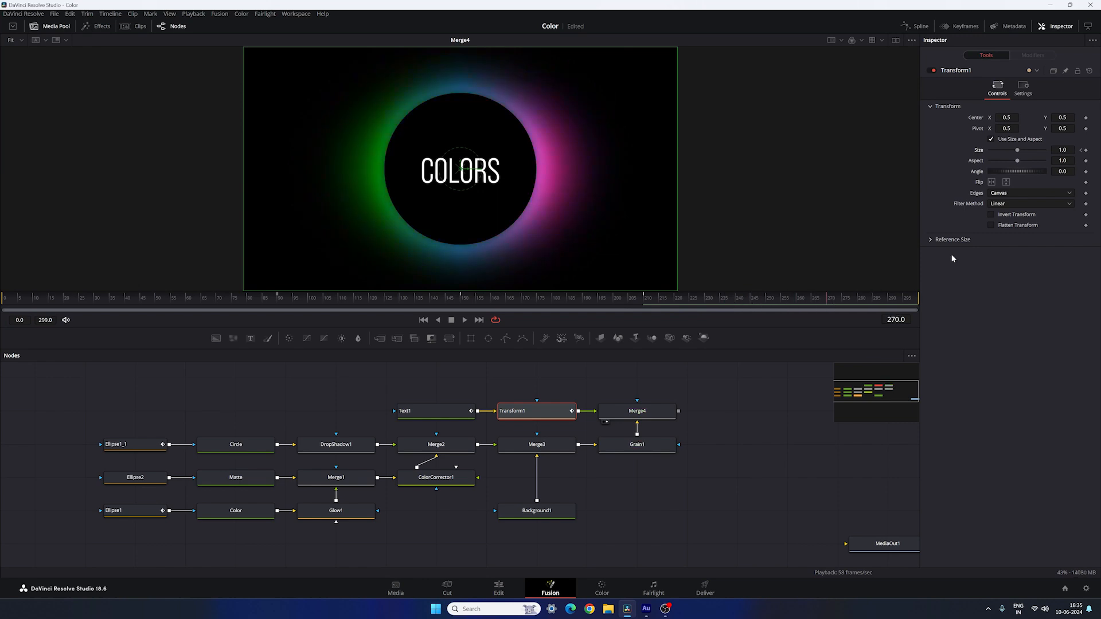
double_click(1062, 150)
key("Tab")
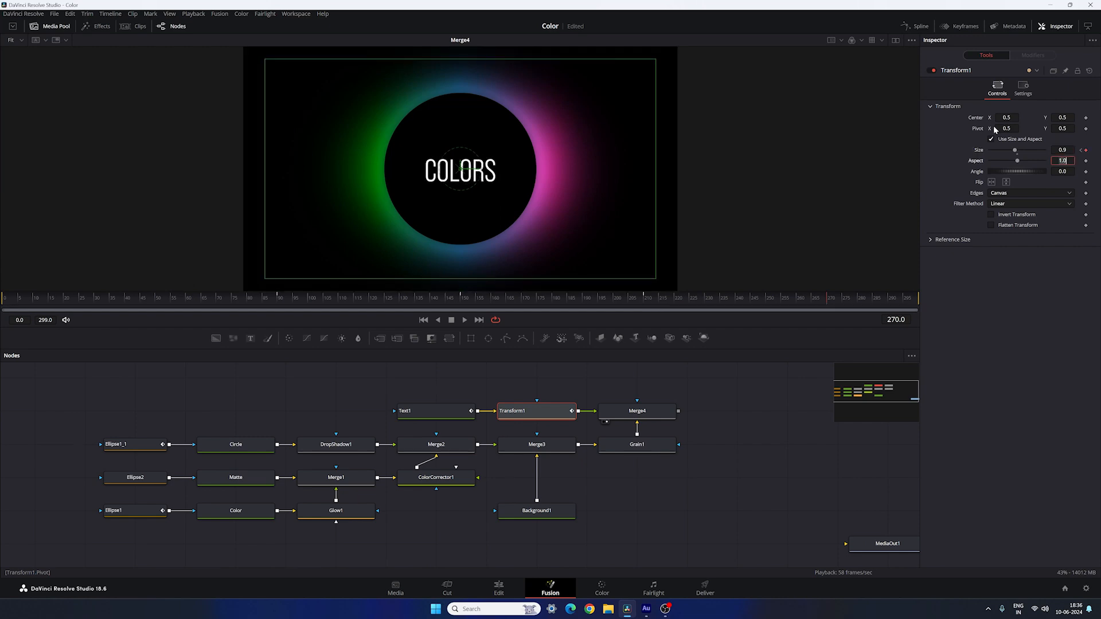
left_click(259, 301)
left_click(508, 299)
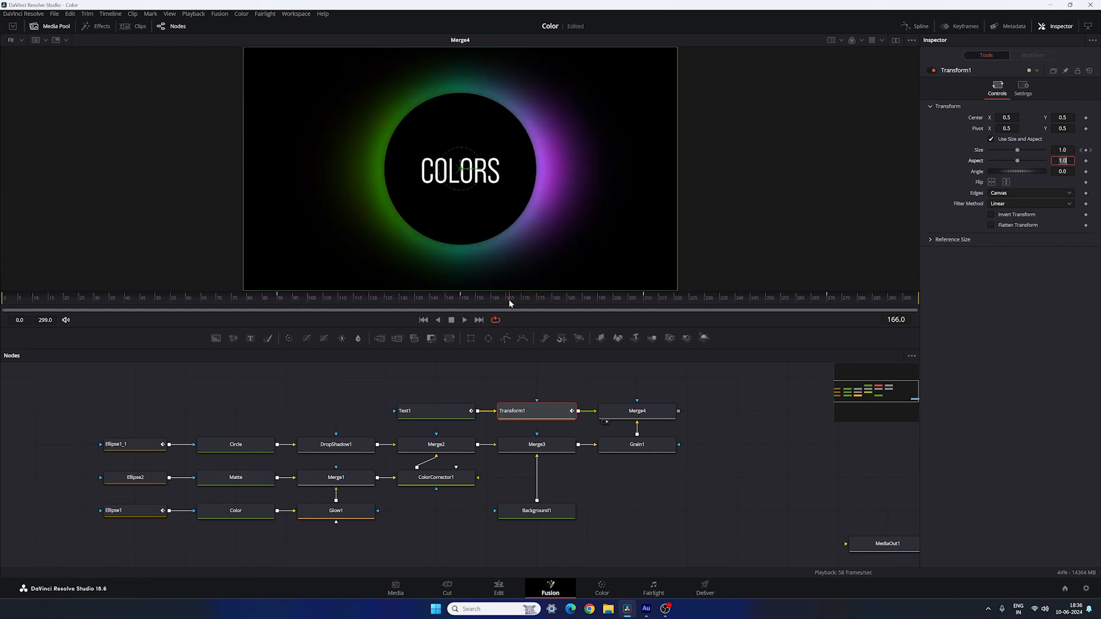
left_click_drag(509, 303, 783, 306)
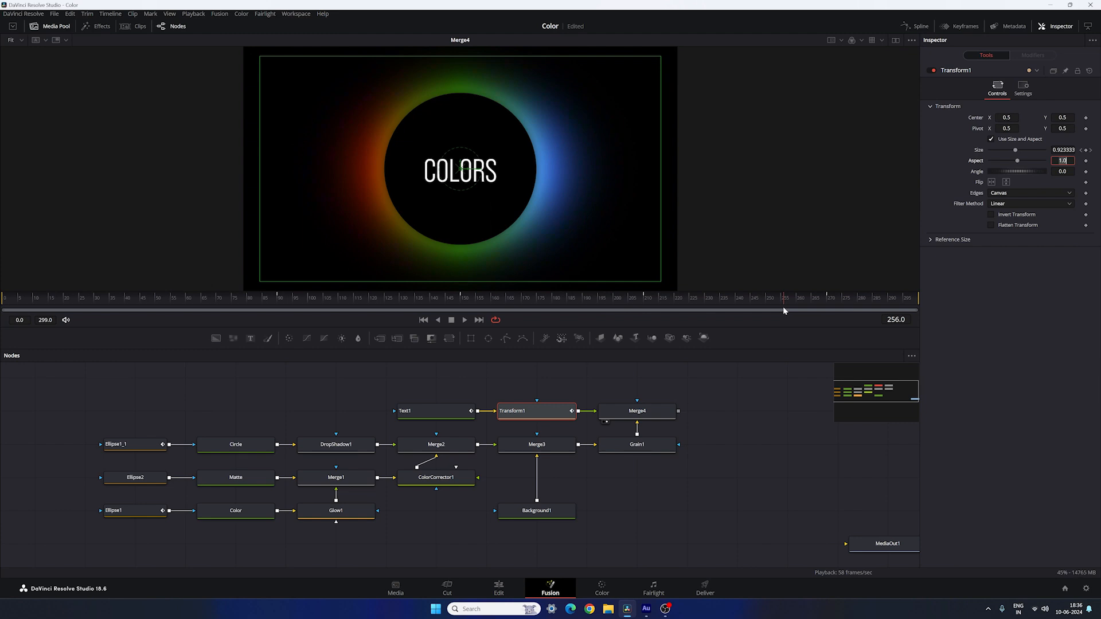
Step: Isolate Transform1's Size curve in the Spline editor, fit it in view, and smooth the scale-up and scale-down keyframes
left_click(916, 26)
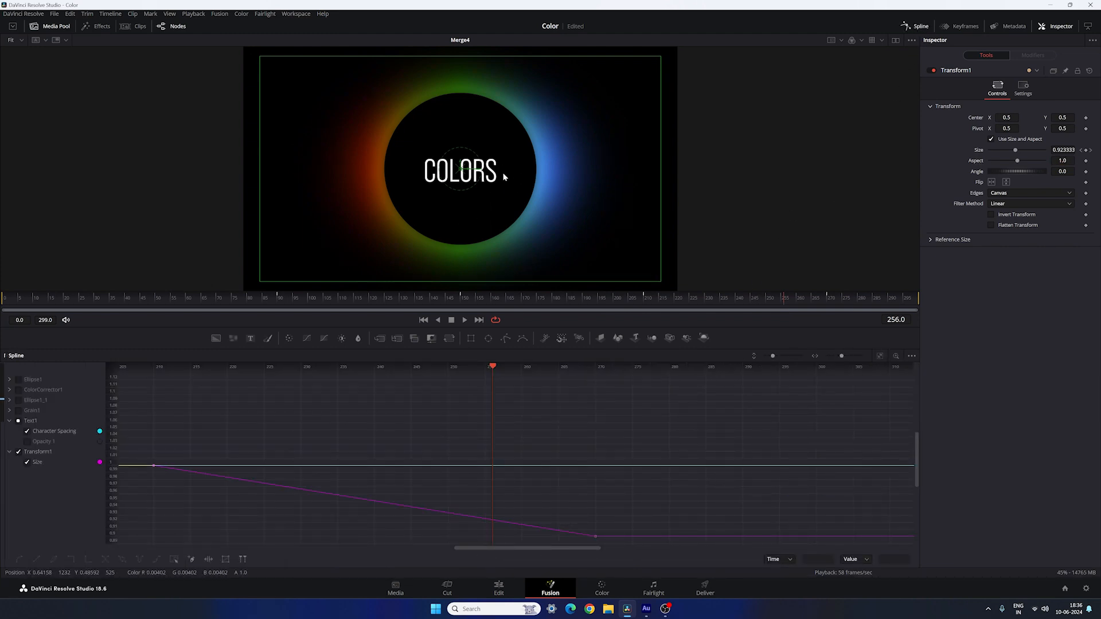
left_click(19, 420)
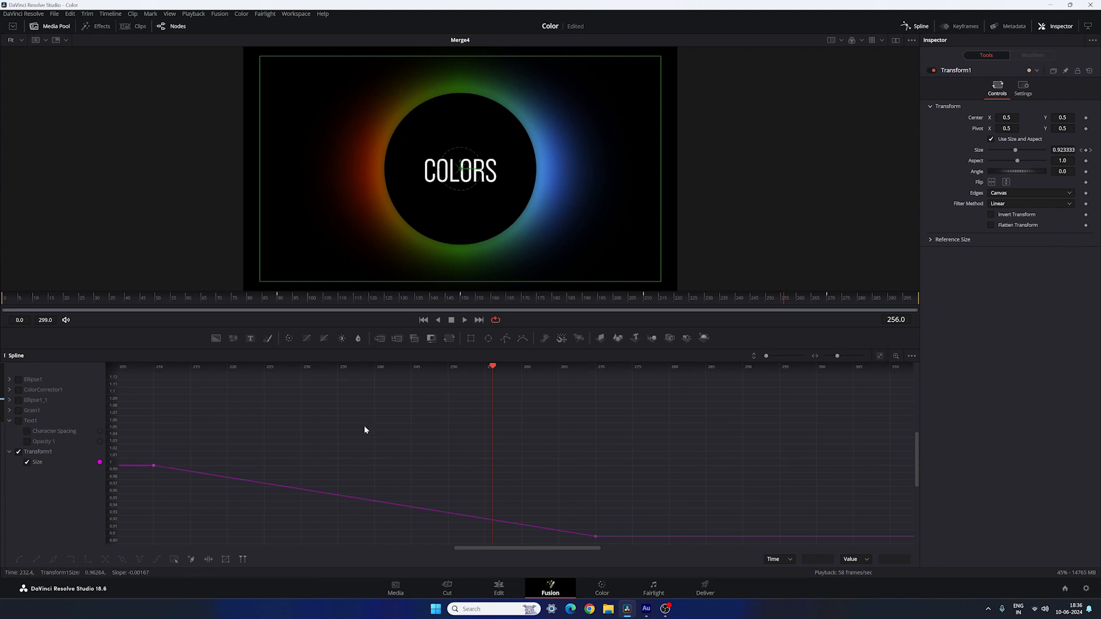
left_click(880, 356)
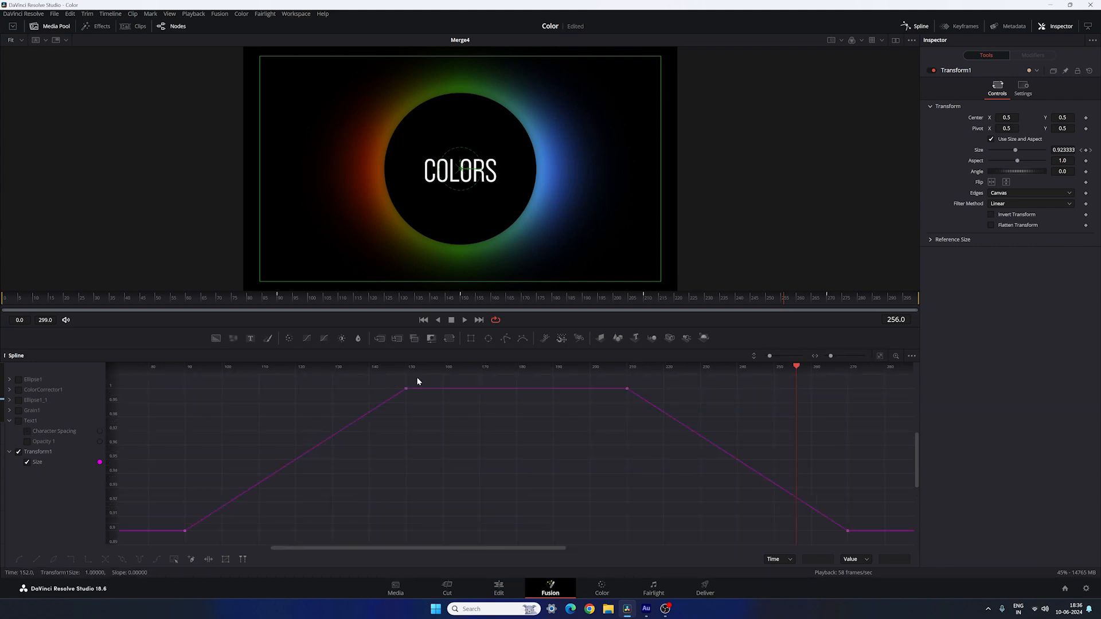
left_click_drag(423, 377, 172, 542)
left_click(20, 559)
left_click_drag(613, 381, 868, 534)
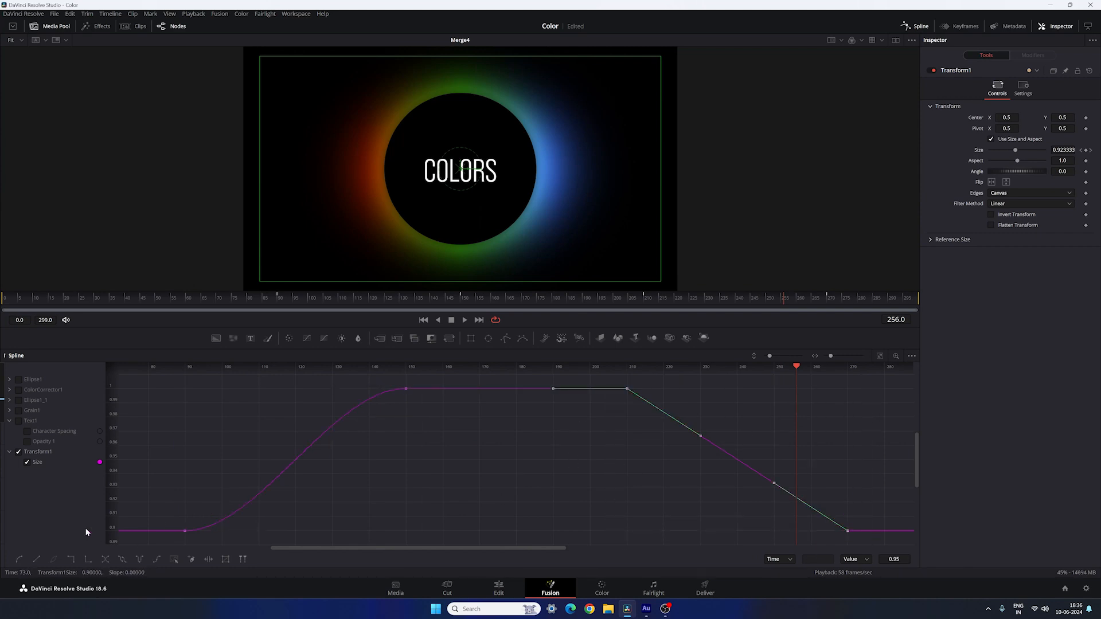
left_click(20, 560)
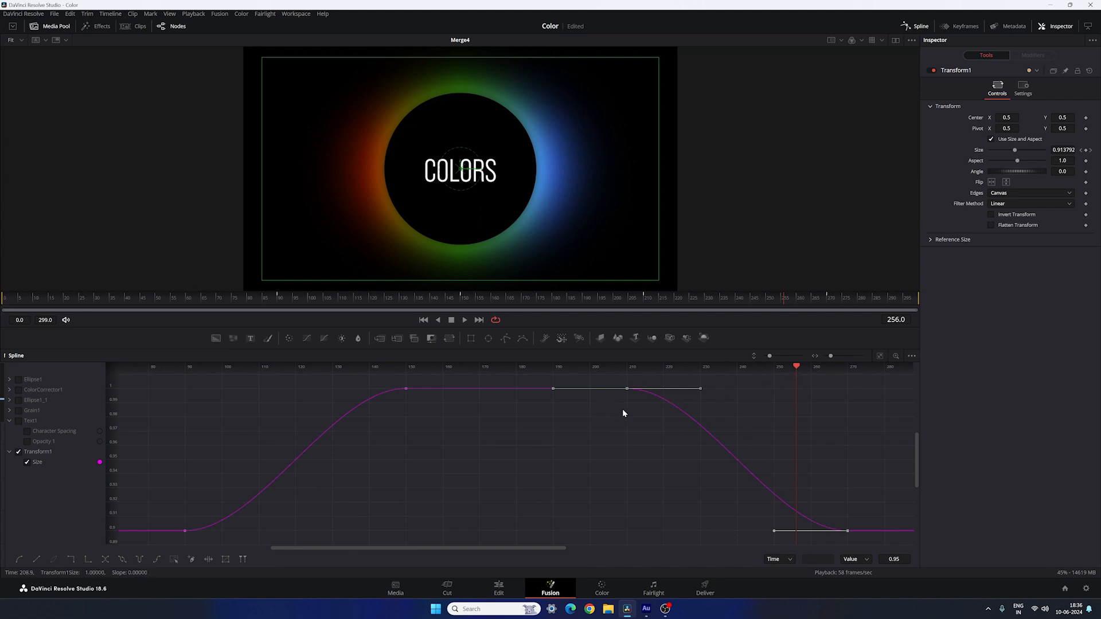
Step: Extend the Size curve's frame 210 outgoing handle to about frame 270 and its frame 150 incoming handle to about frame 90
left_click(627, 388)
left_click_drag(698, 393, 845, 394)
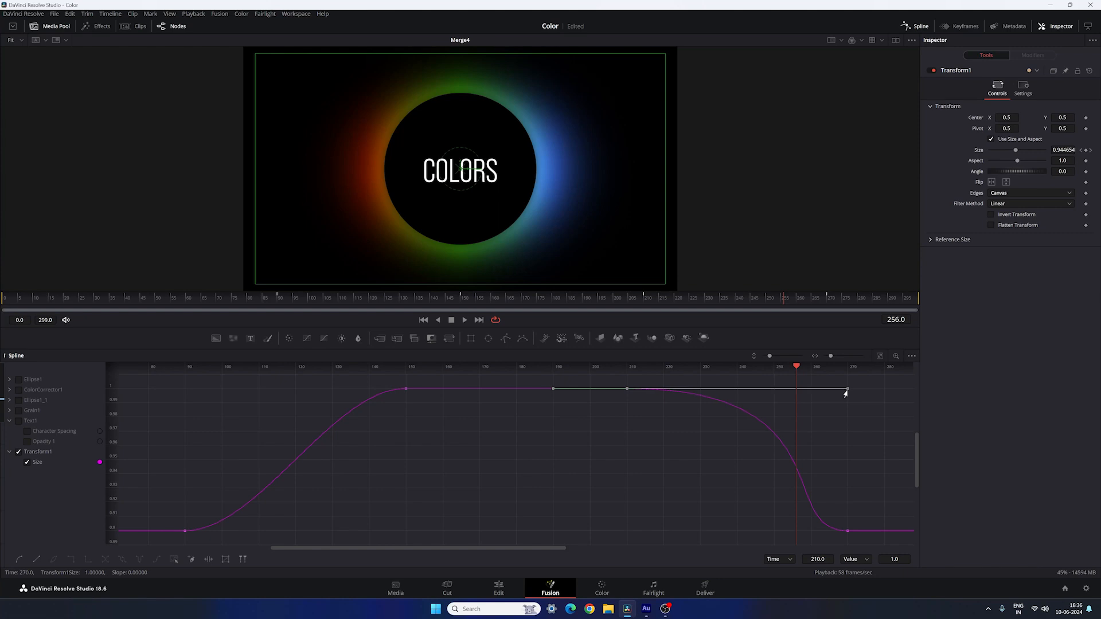
left_click_drag(396, 401, 395, 399)
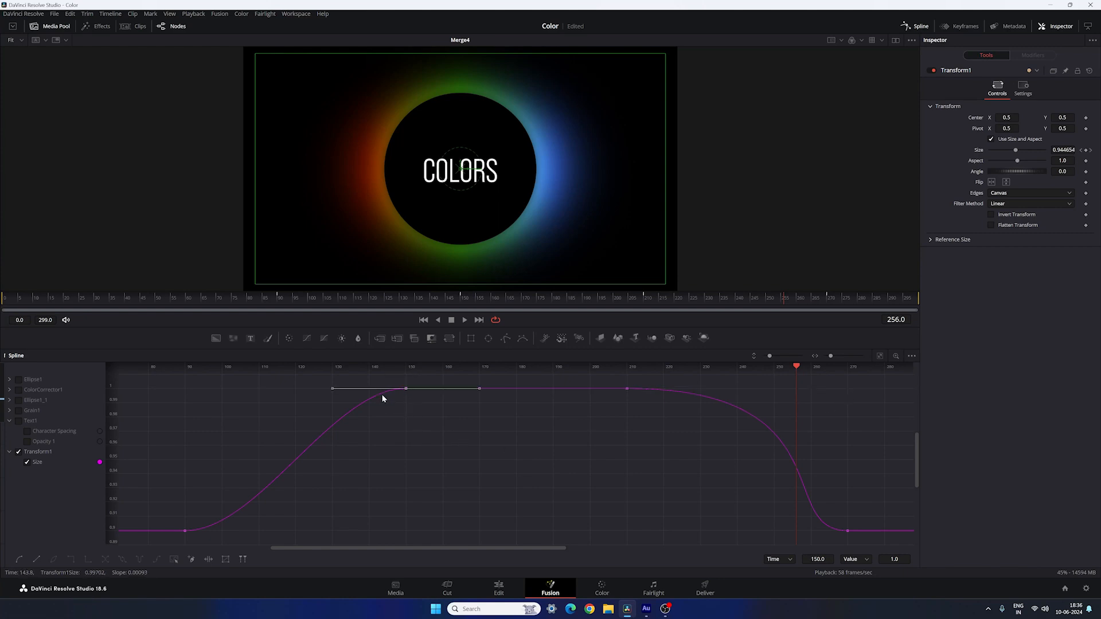
left_click_drag(330, 392, 182, 392)
left_click(916, 26)
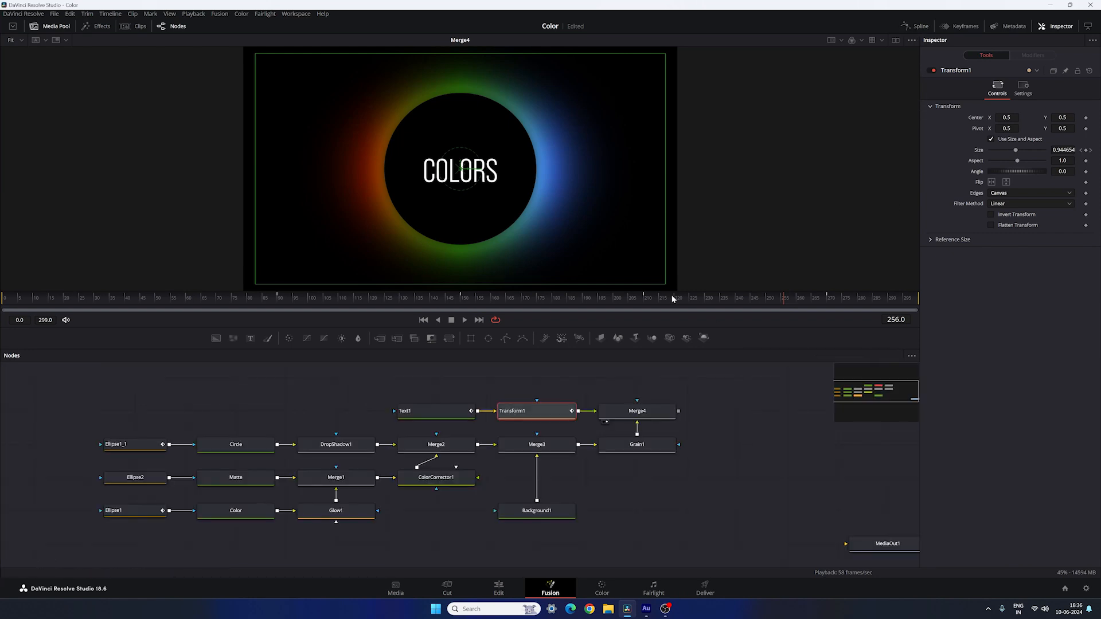
Step: Add a Motion Blur node after Merge4 in the node graph
left_click(644, 469)
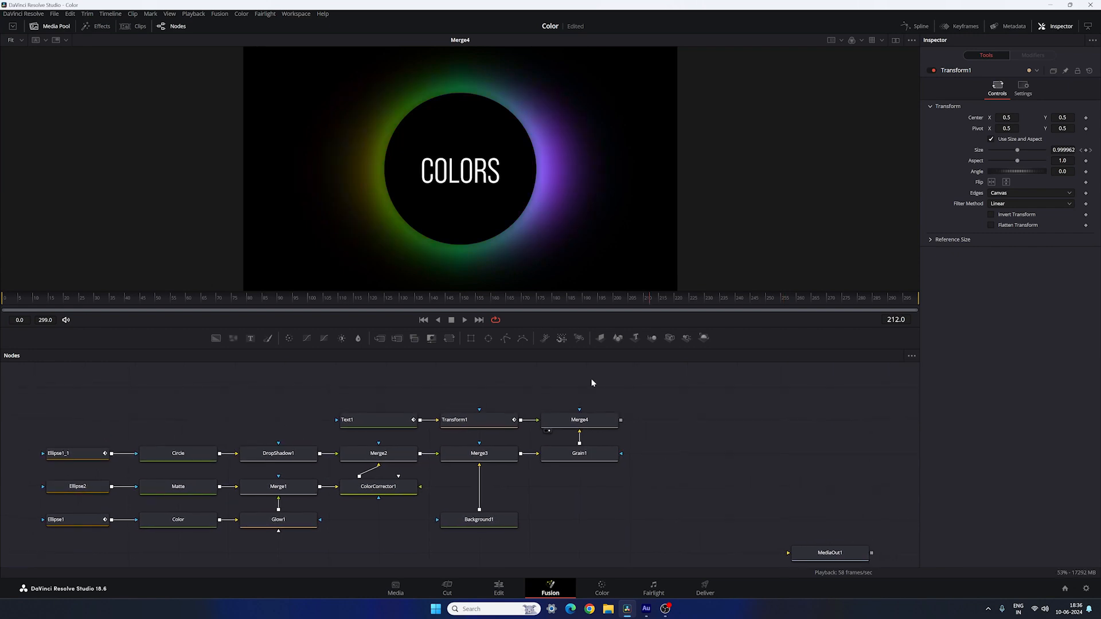
left_click(571, 427)
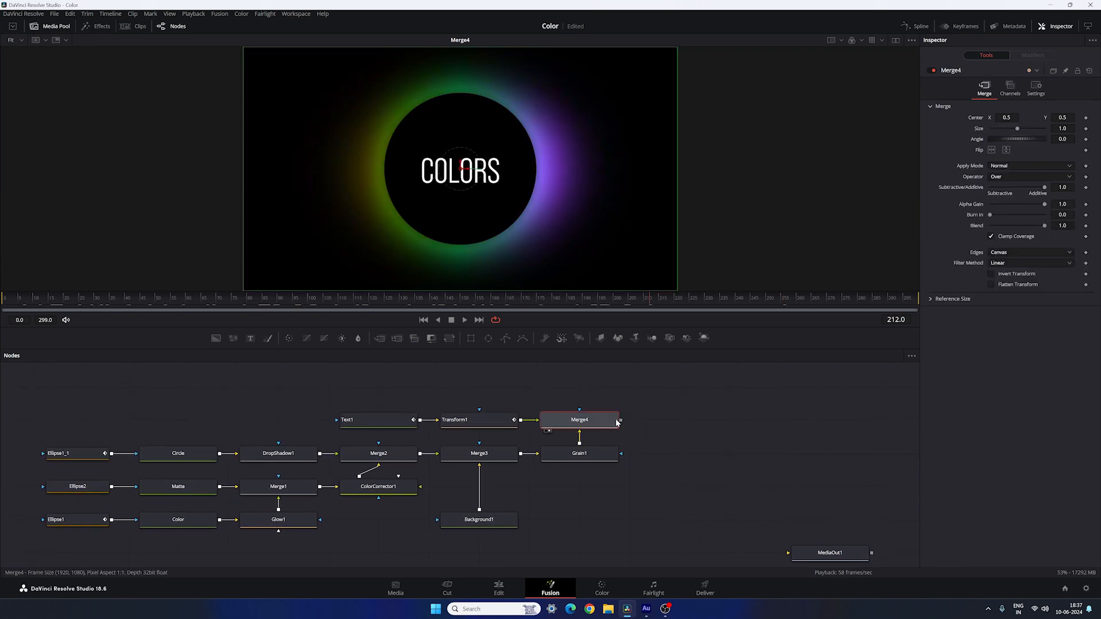
key("shift+space")
type("gr")
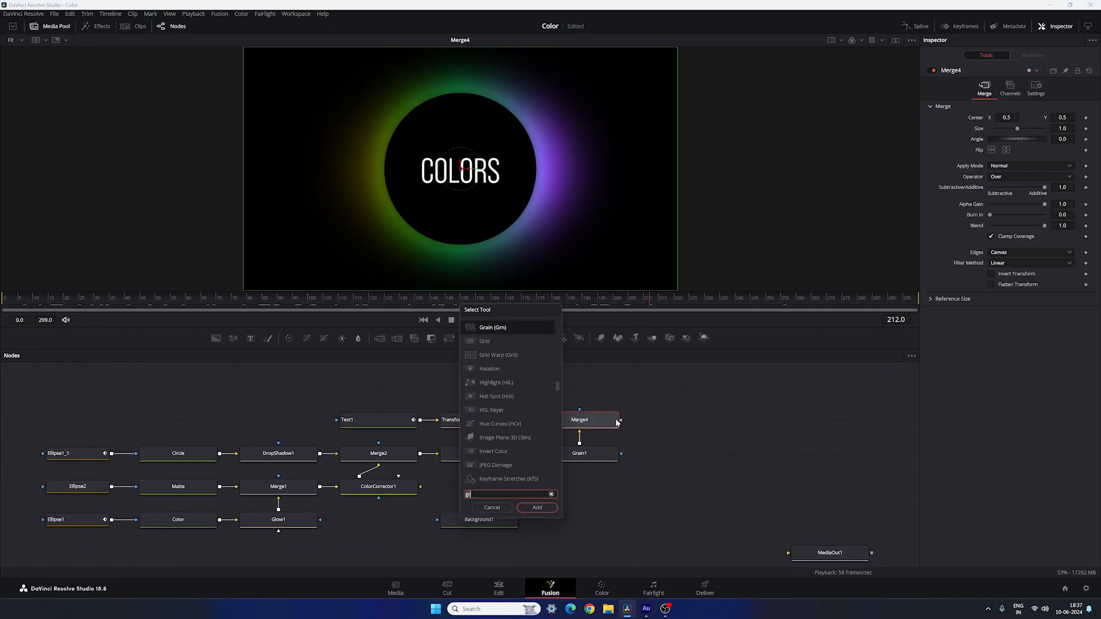
key("BackSpace")
key("BackSpace")
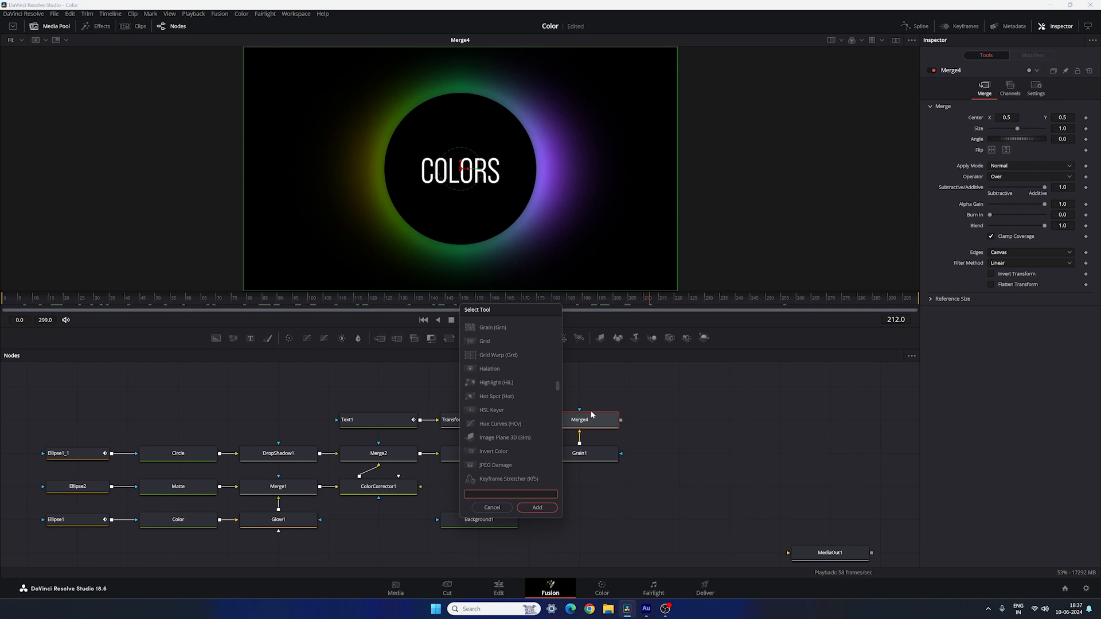
type("mo")
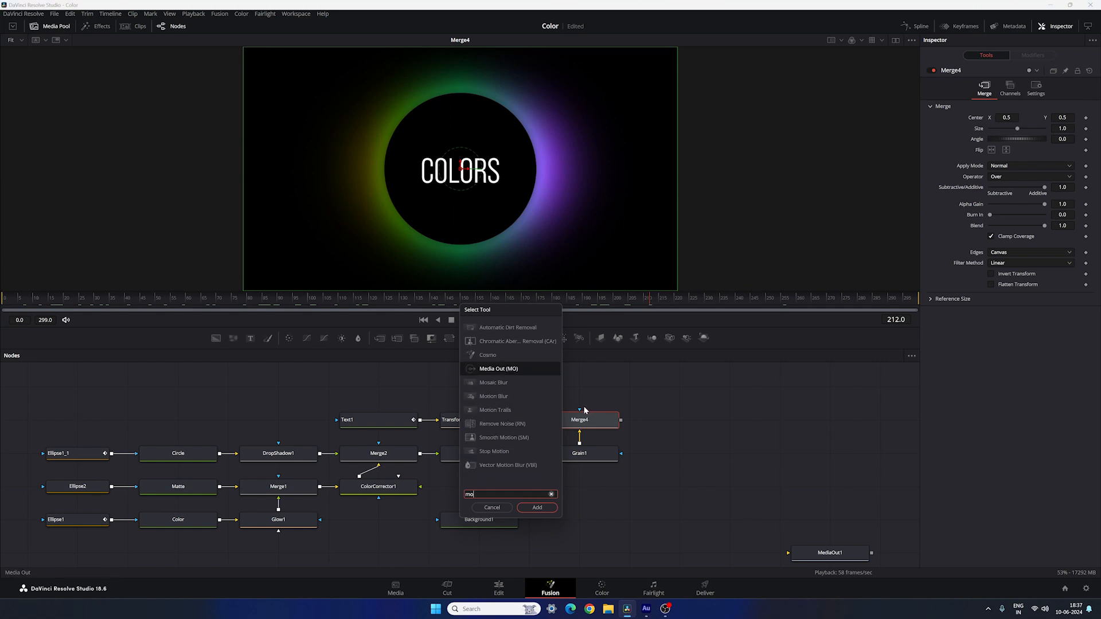
type("tio")
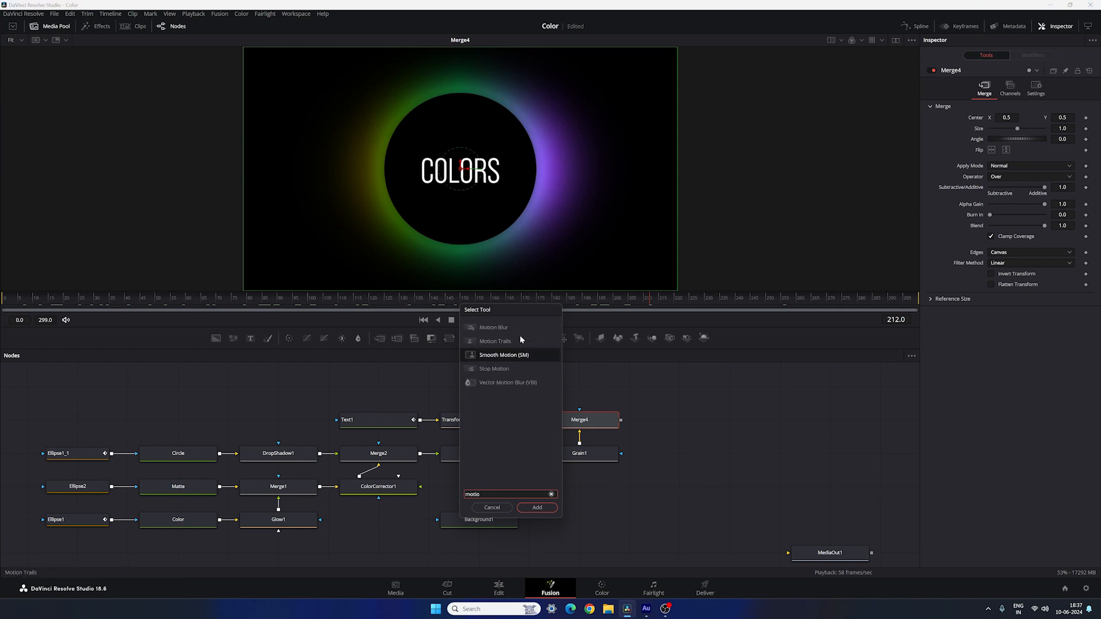
left_click(508, 328)
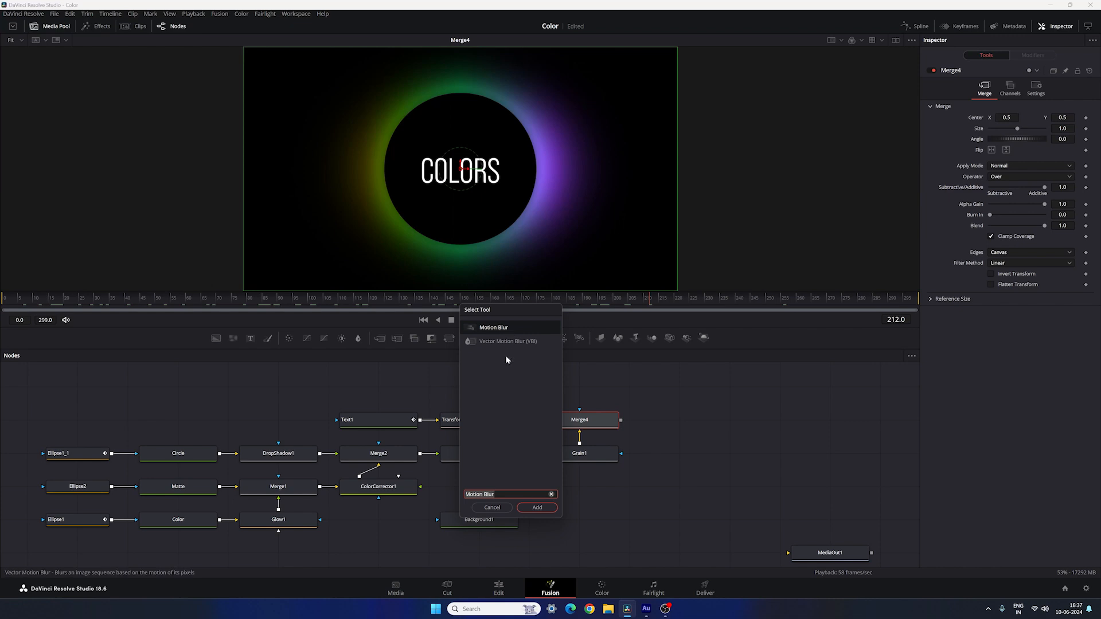
left_click(537, 508)
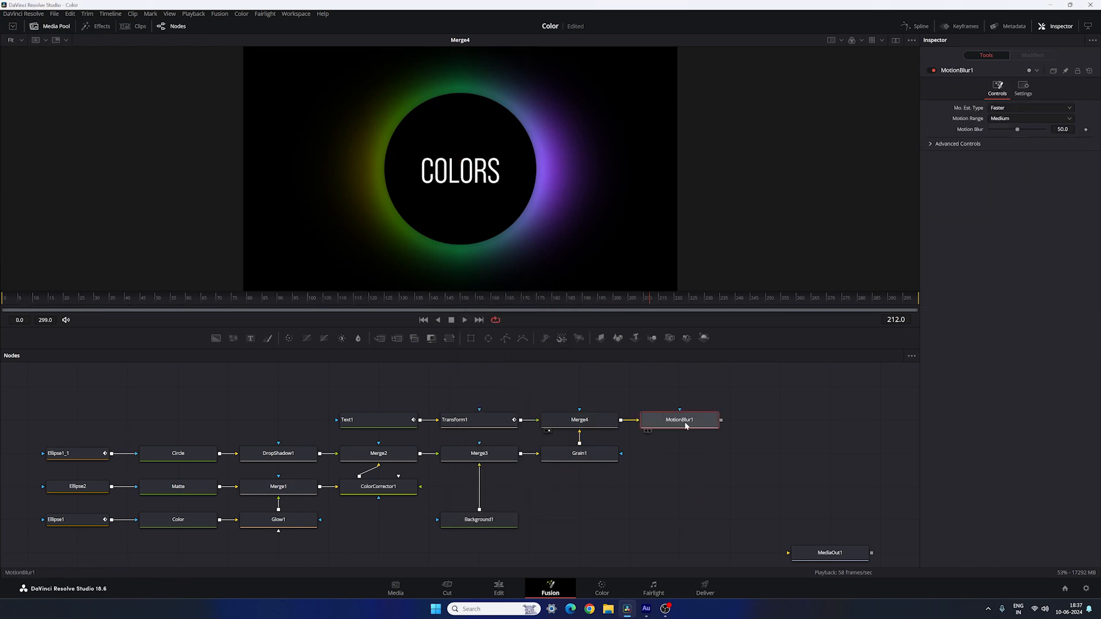
Step: Show MotionBlur1 in the viewer, line MediaOut1 up beside it, and connect MotionBlur1's output to MediaOut1
left_click_drag(686, 422, 715, 256)
left_click_drag(779, 477, 653, 464)
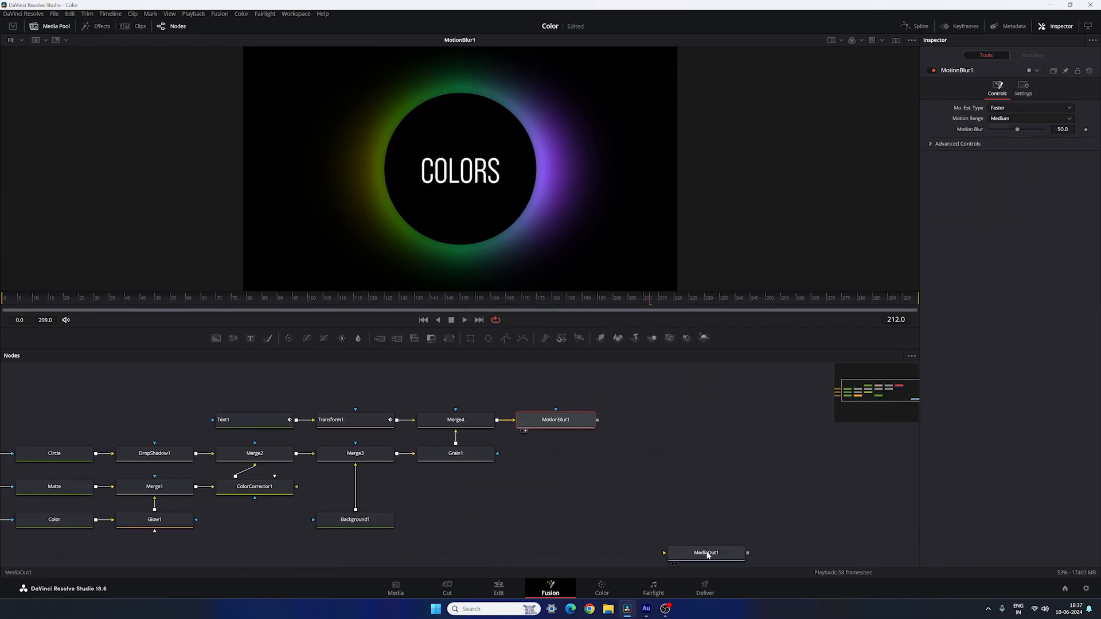
left_click_drag(704, 554, 704, 422)
left_click_drag(598, 422, 697, 420)
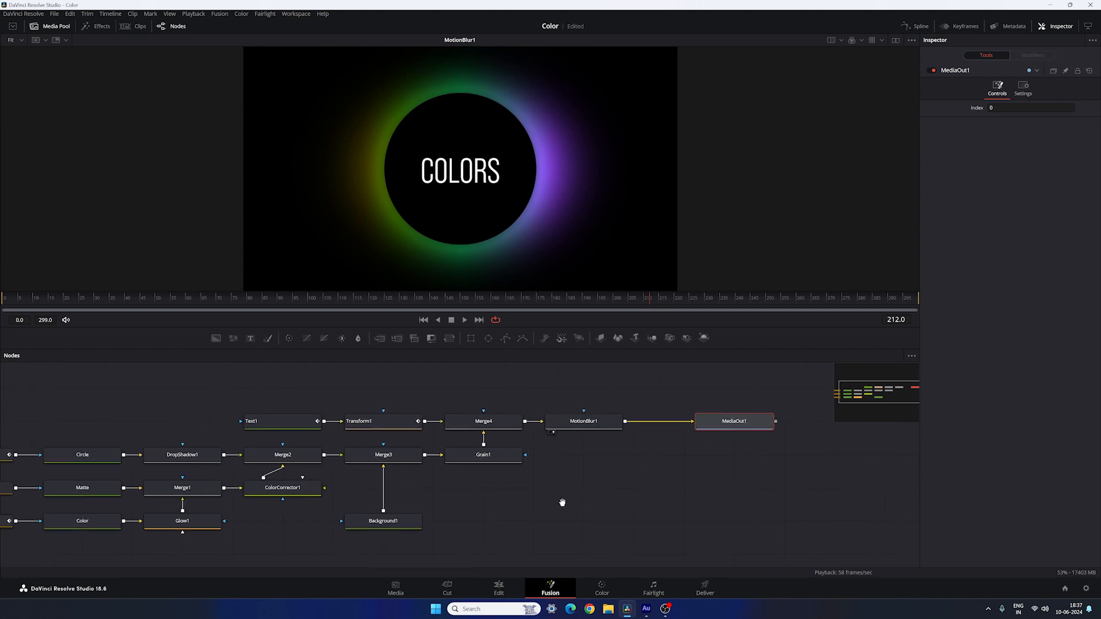
Step: Duplicate the Title 01 clip on the Edit timeline, placing the copy directly after the original at 01:00:05:00
left_click(499, 589)
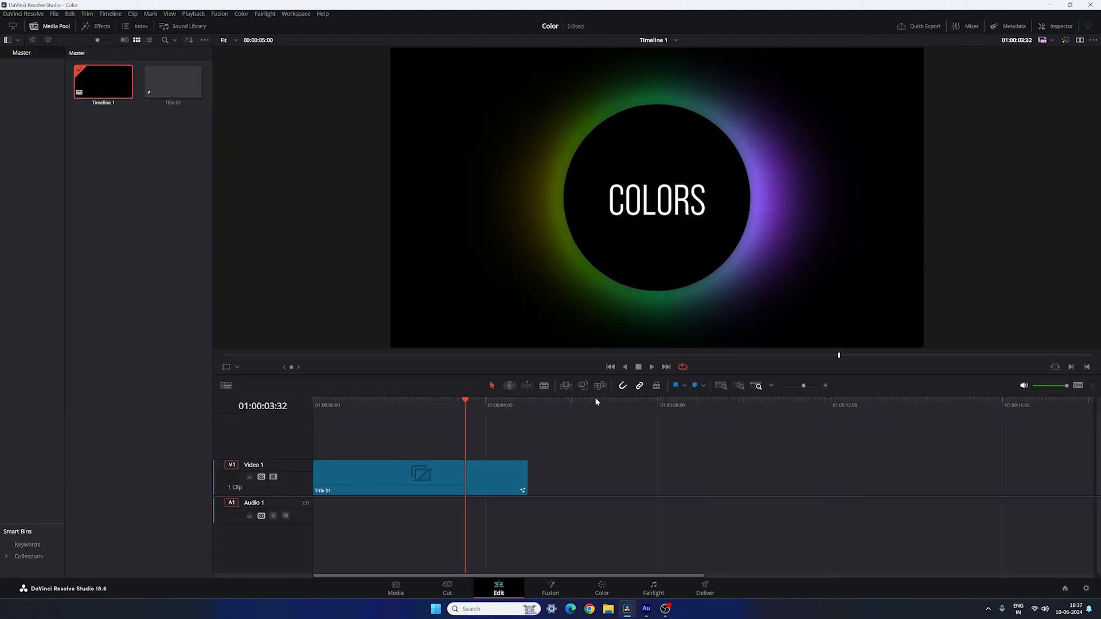
mouse_move(458, 408)
left_mouse_down()
mouse_move(381, 411)
mouse_move(460, 423)
left_mouse_up()
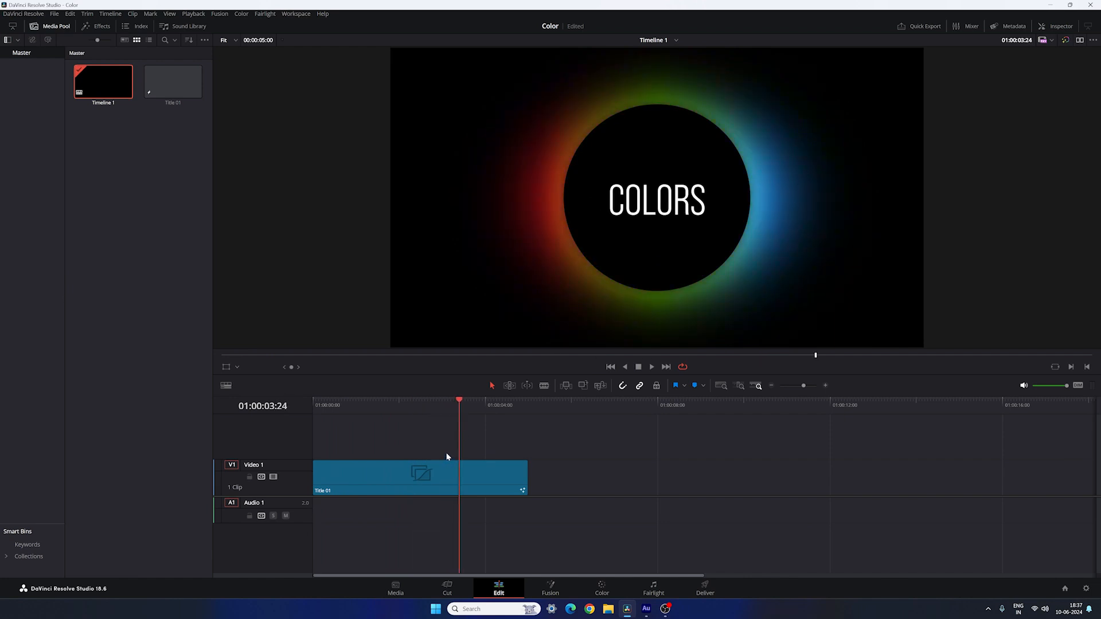
left_click_drag(397, 431, 448, 483)
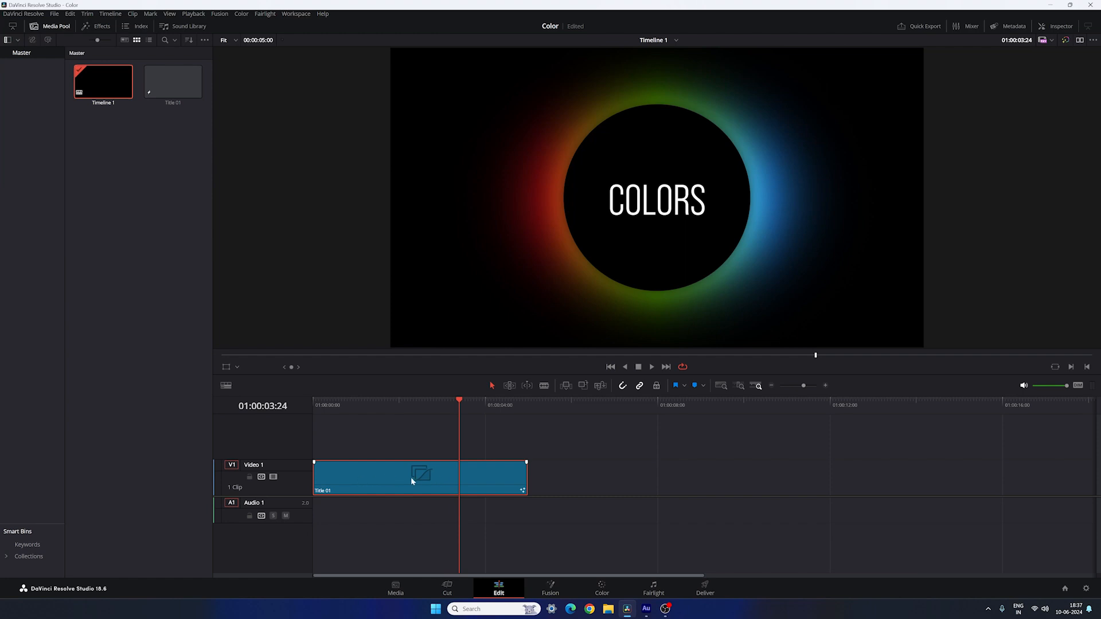
key("ctrl+c")
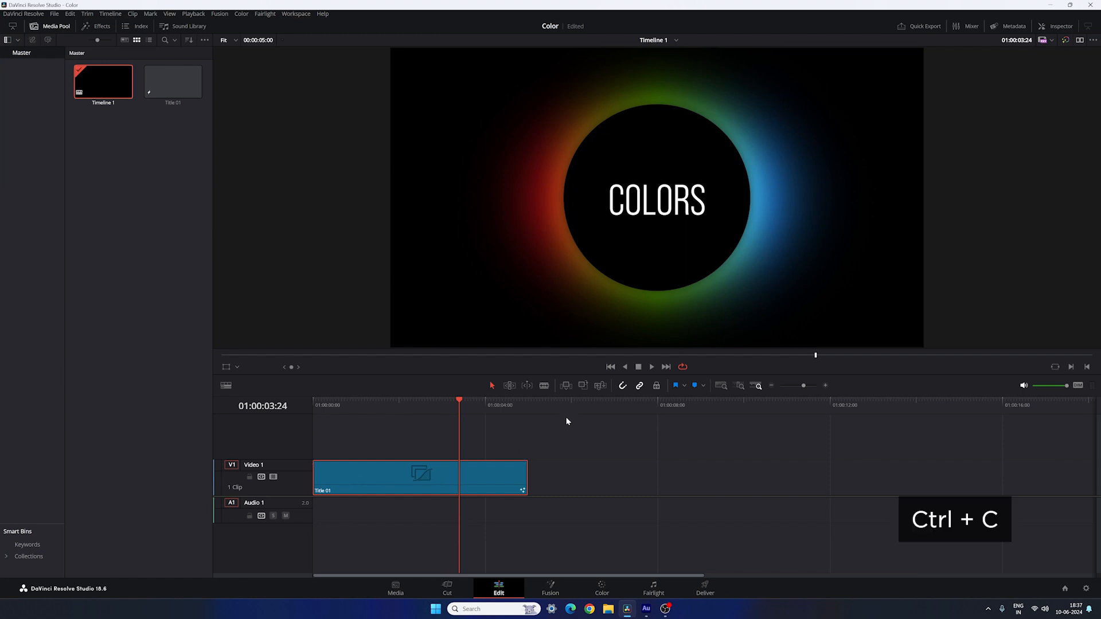
left_click(533, 410)
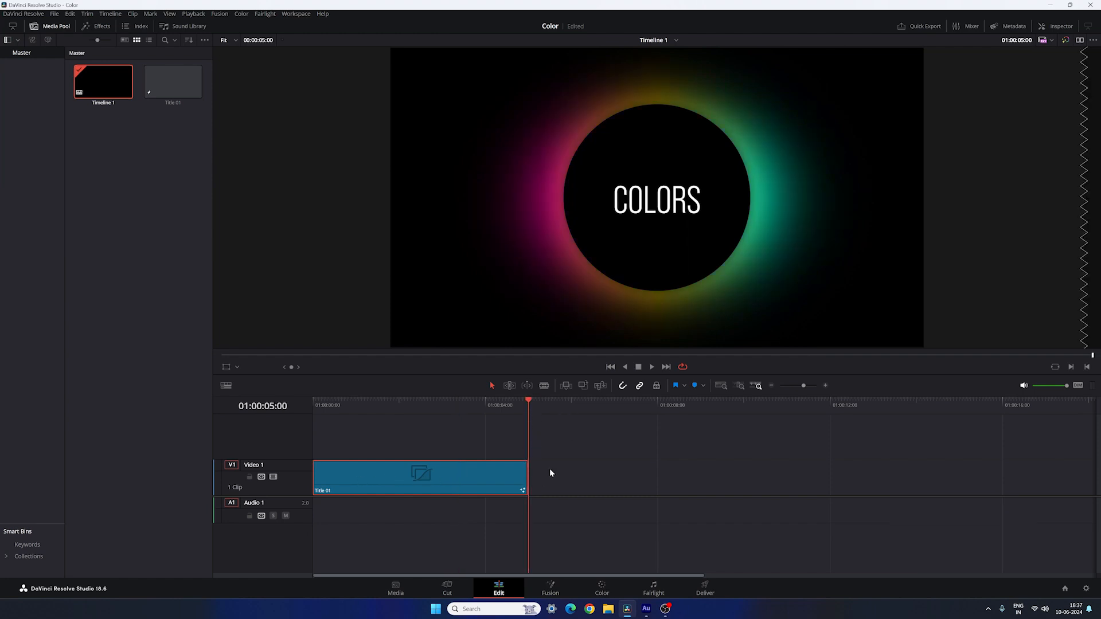
key("ctrl+v")
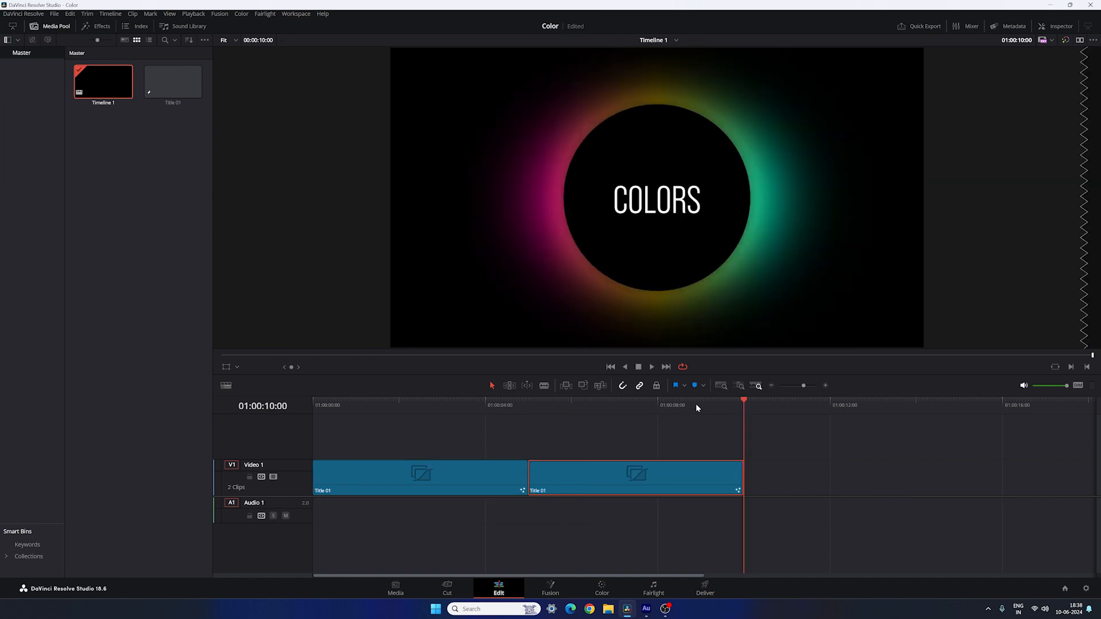
Step: Open the second Title 01 clip's composition in Fusion and change its Text1 text to DESIGN
mouse_move(633, 406)
left_mouse_down()
mouse_move(616, 407)
mouse_move(633, 408)
left_mouse_up()
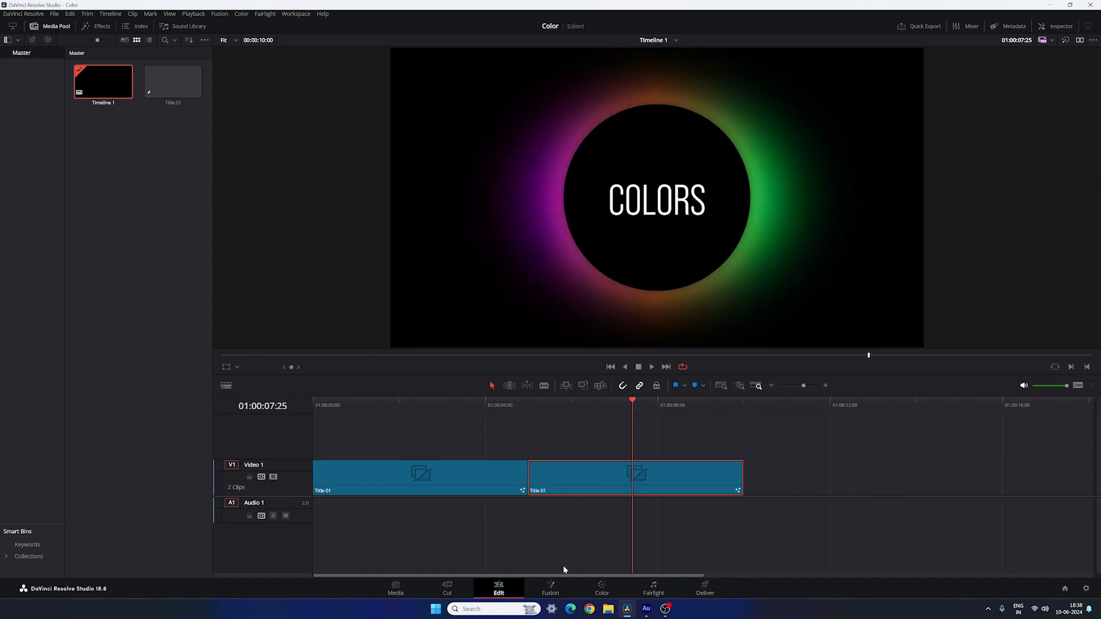
left_click(547, 589)
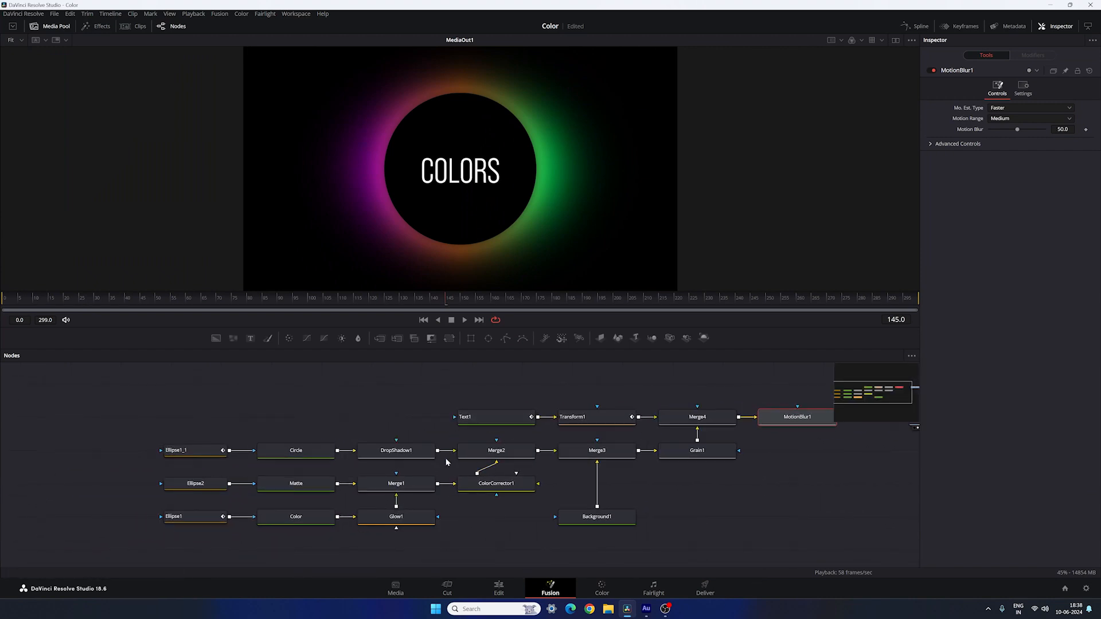
left_click(467, 423)
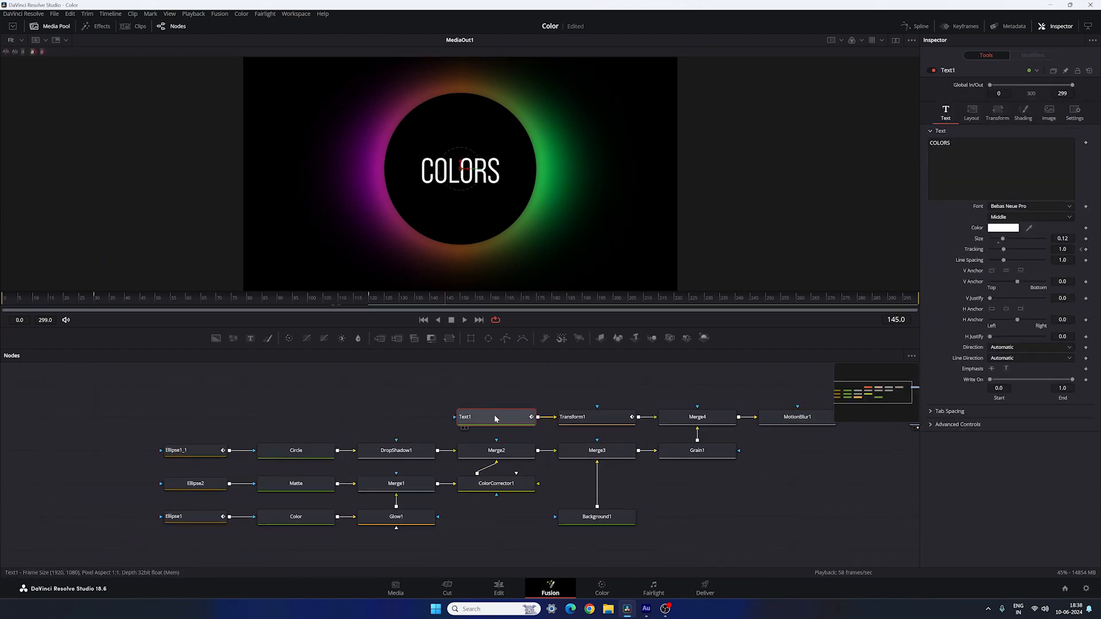
left_click(974, 161)
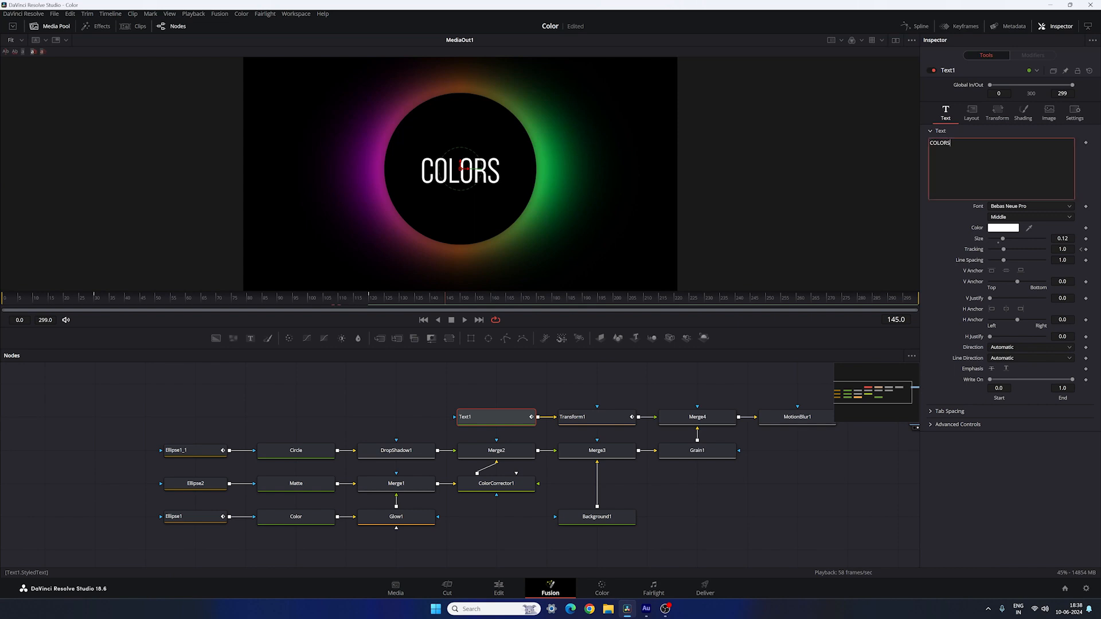
key("ctrl+a")
type("DESIGN")
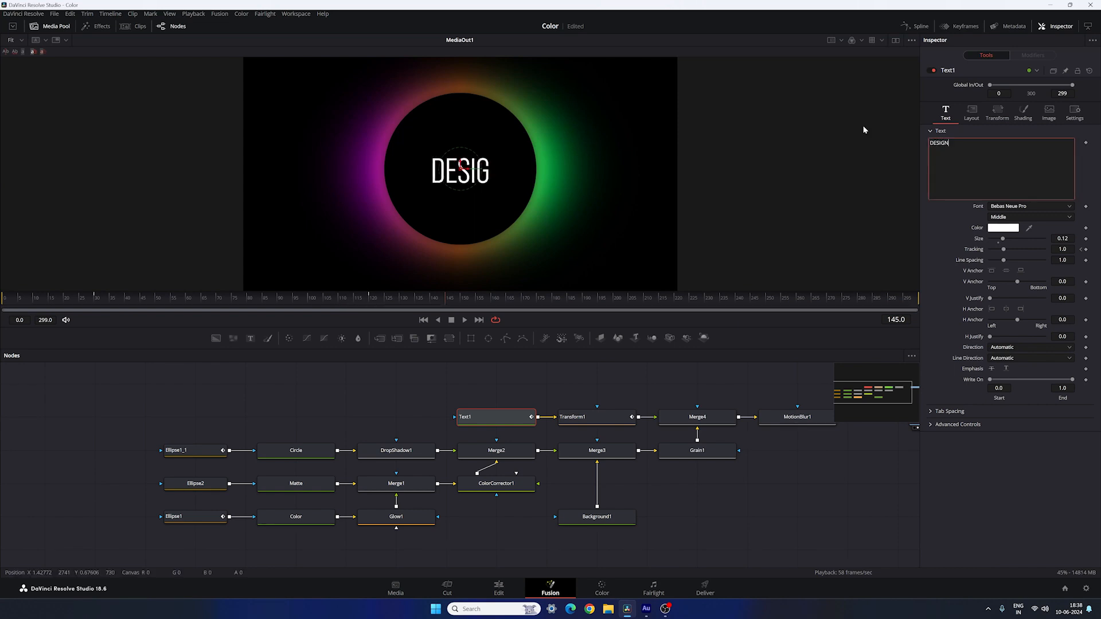
left_click(727, 492)
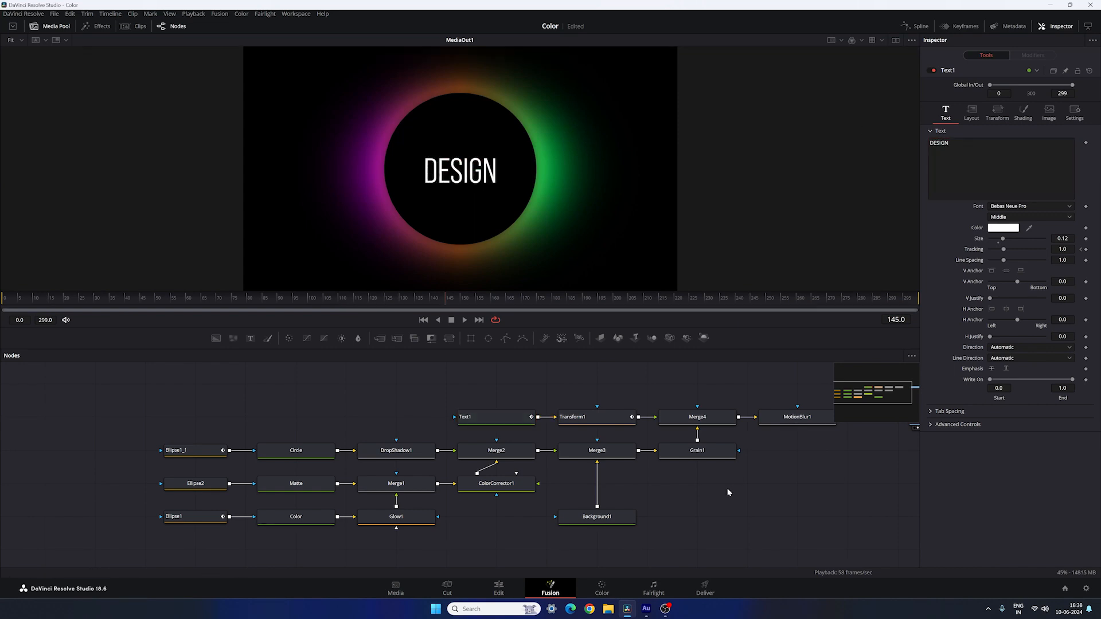
Step: Return to the Edit timeline and play both title clips from the start in full-screen view
left_click(498, 589)
left_click_drag(456, 411, 305, 405)
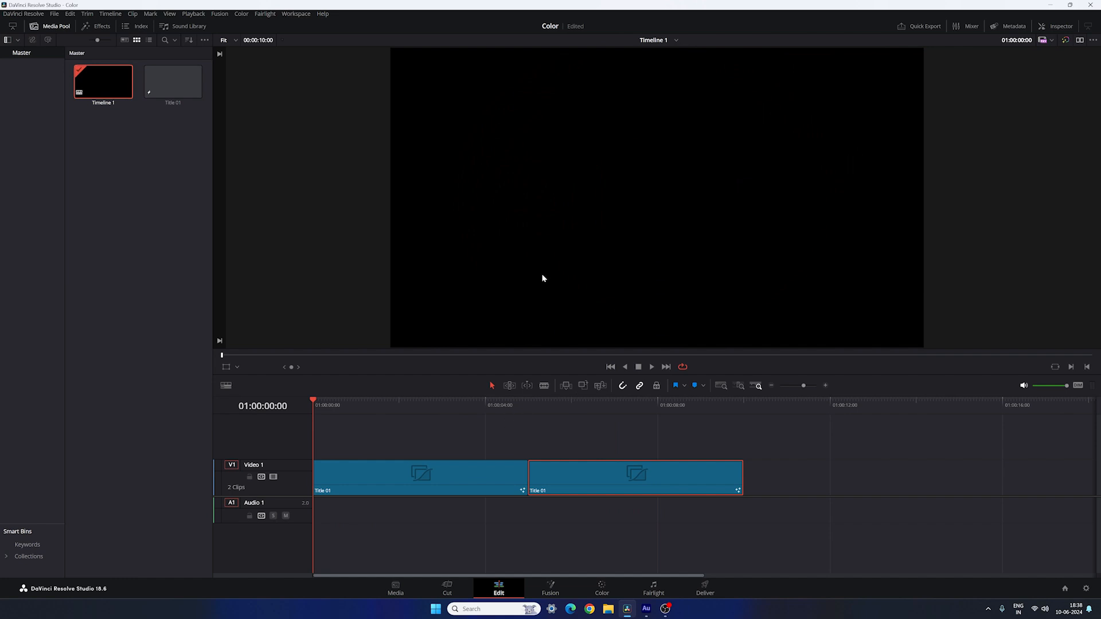
key("ctrl+f")
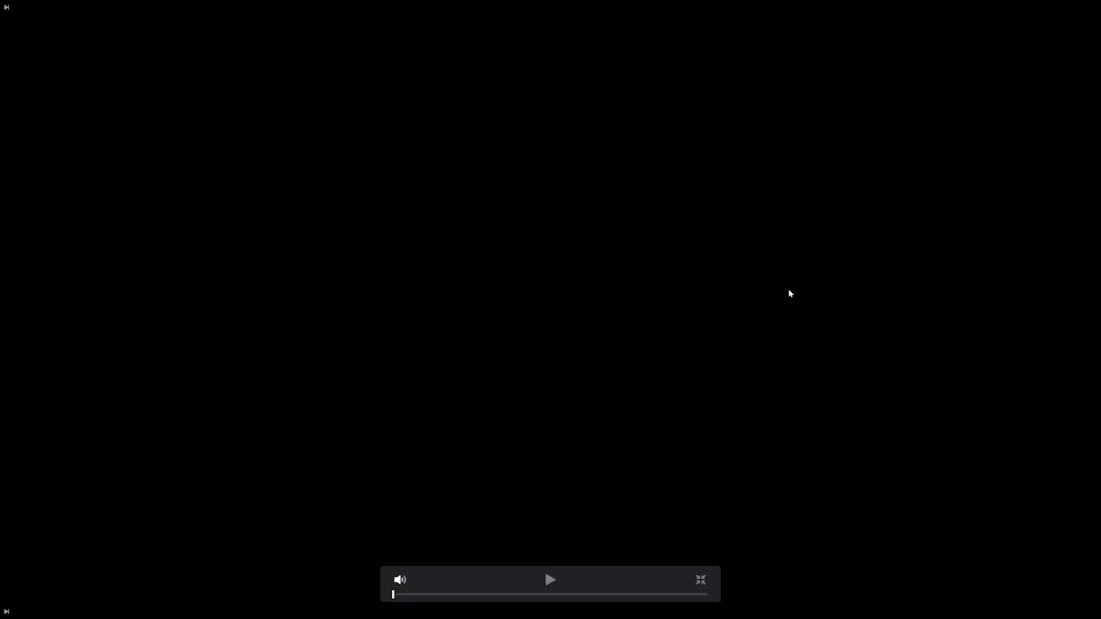
key("space")
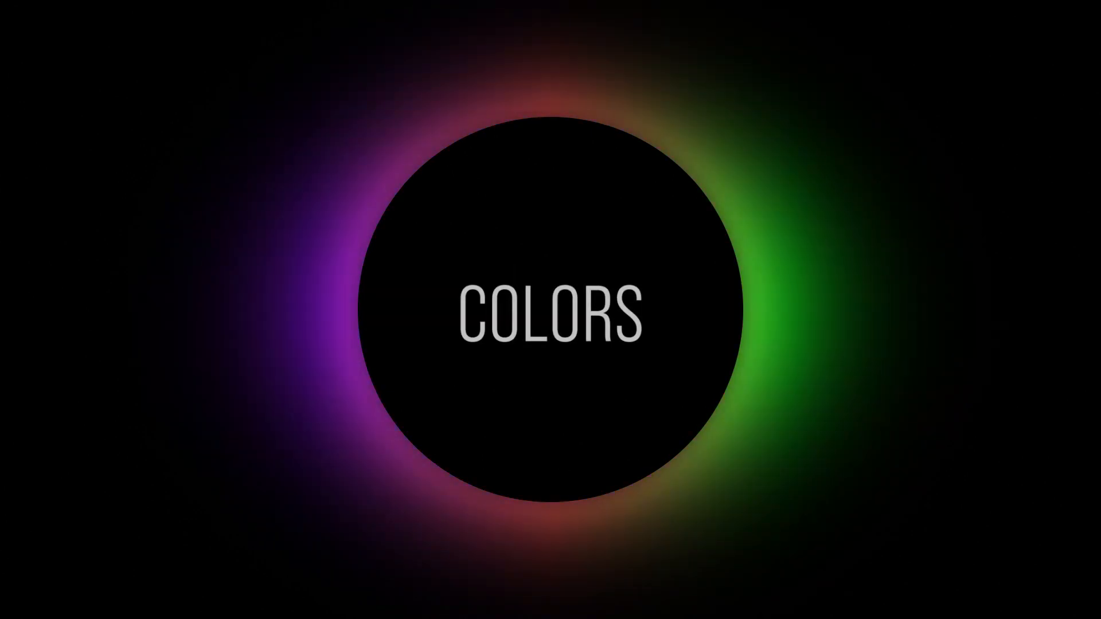